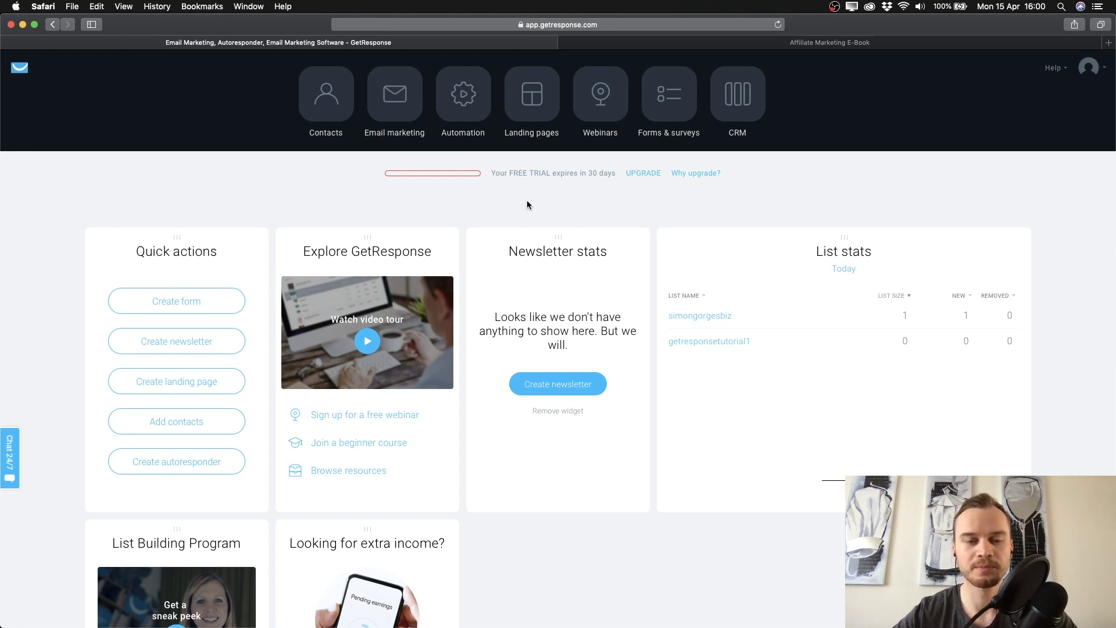
Start a new landing page from Landing pages and browse the full template gallery.
click(536, 109)
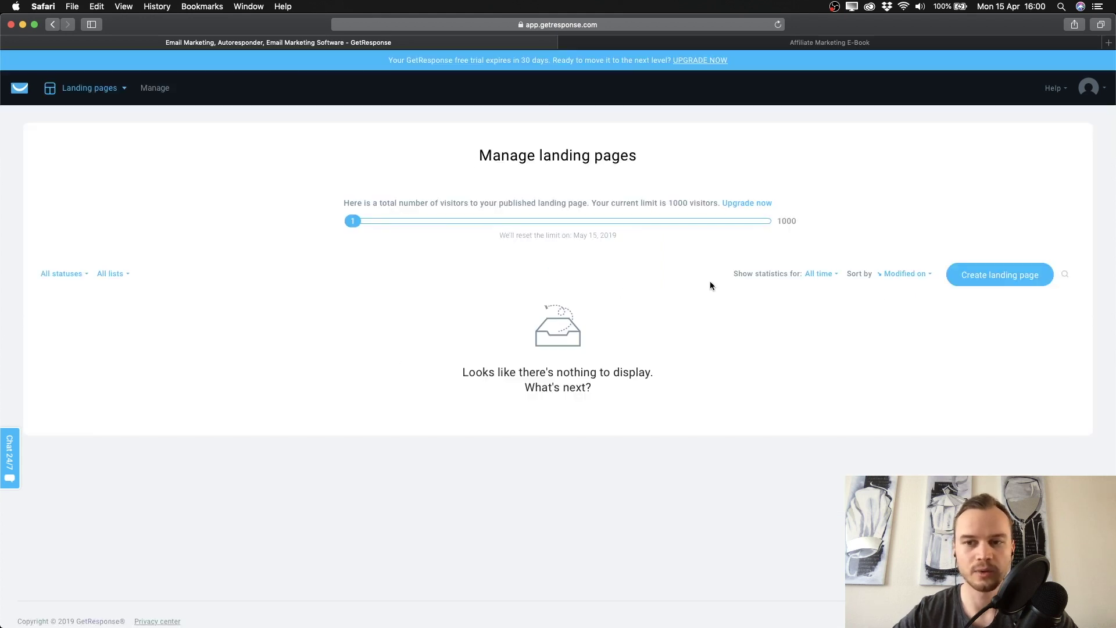
click(988, 281)
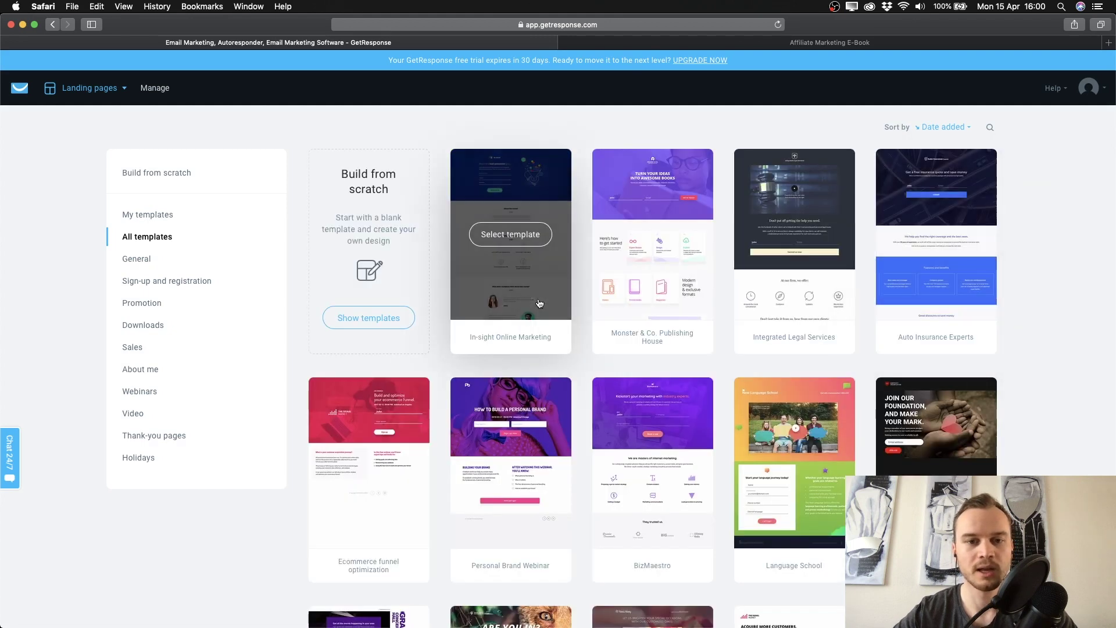
scroll(511, 244, down, 3)
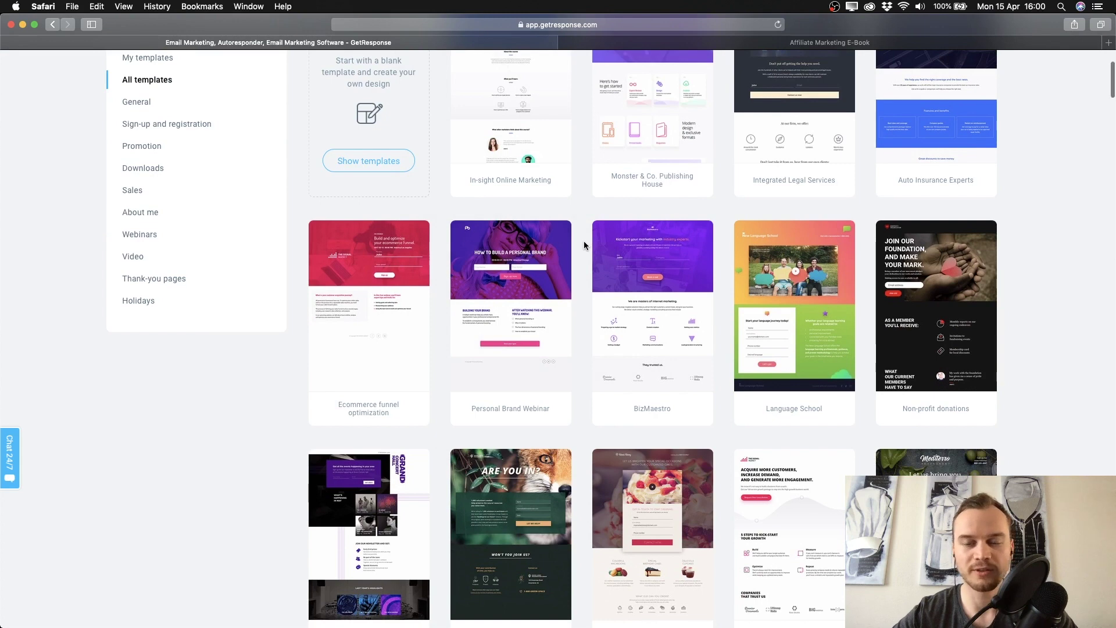
scroll(585, 244, down, 3)
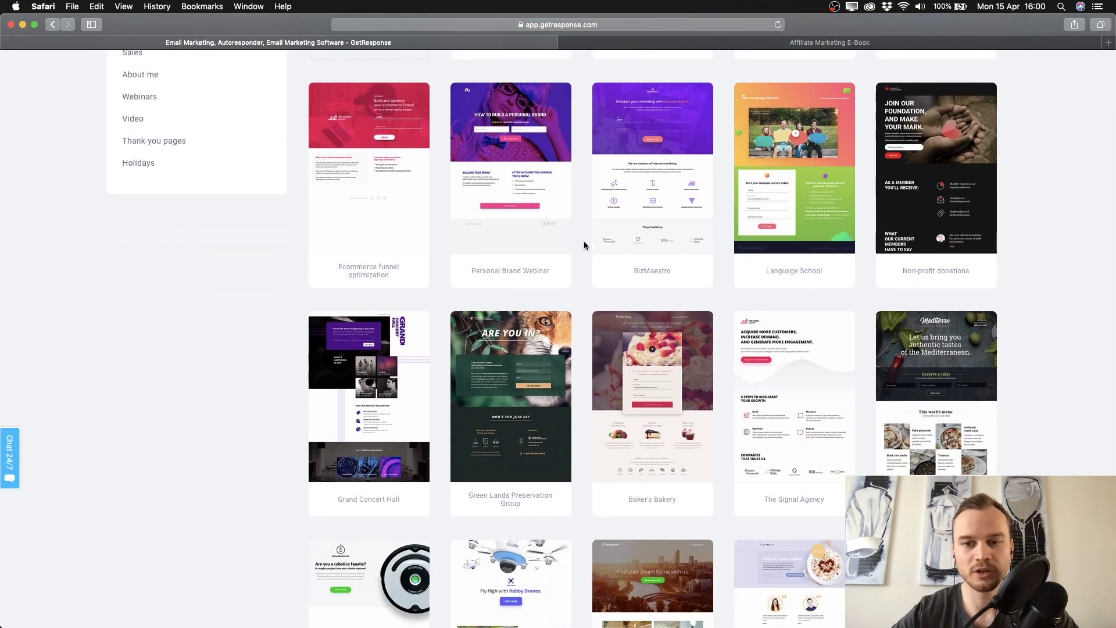
scroll(584, 240, down, 3)
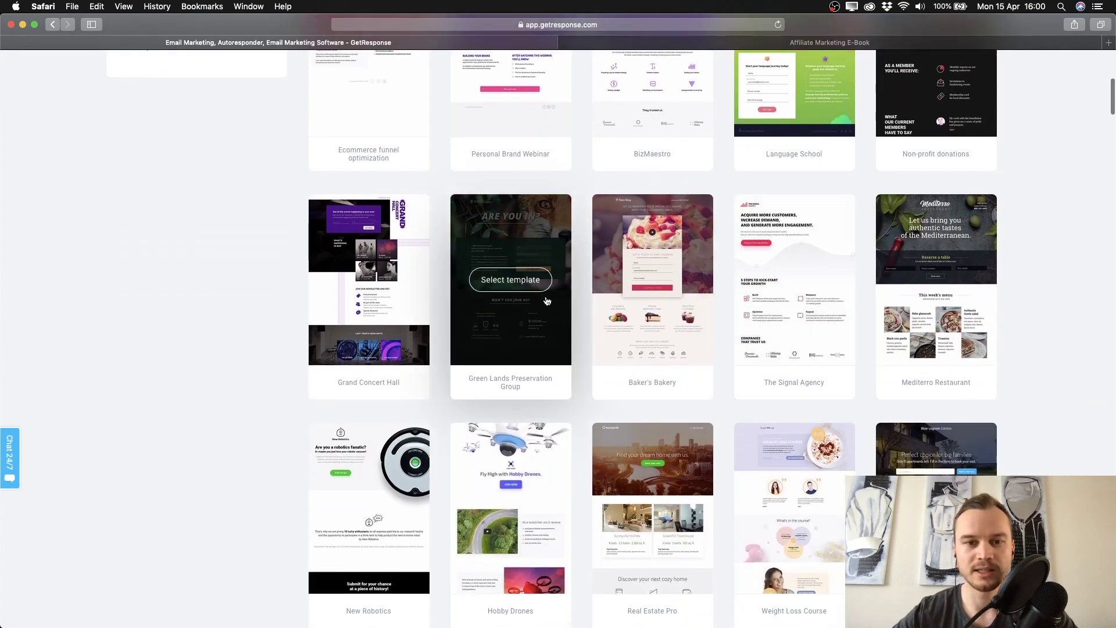
scroll(579, 333, down, 3)
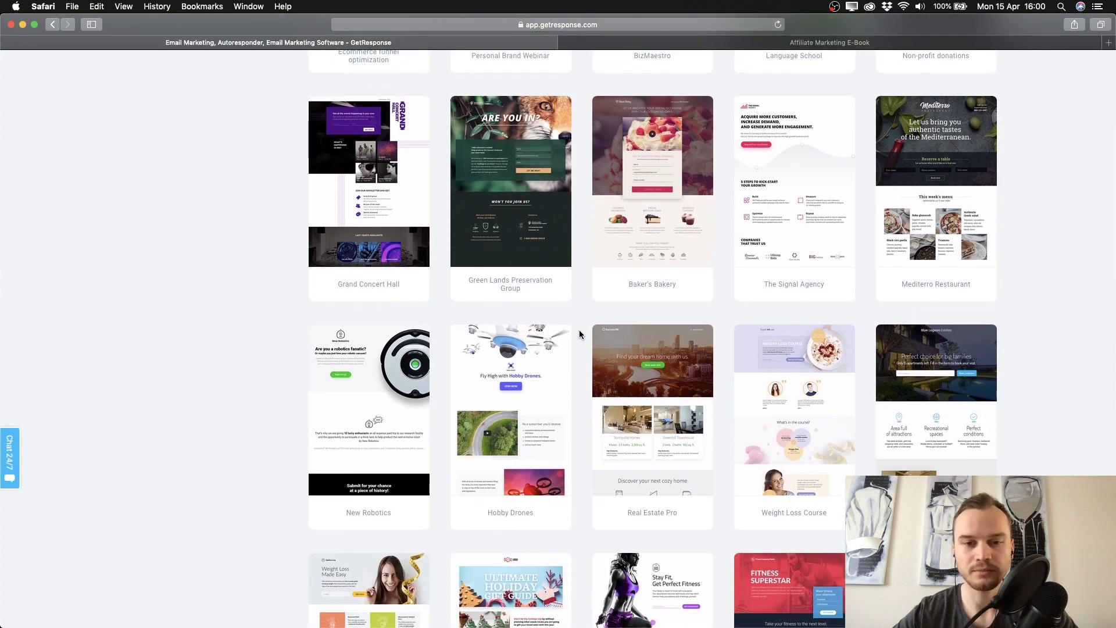
scroll(579, 334, down, 10)
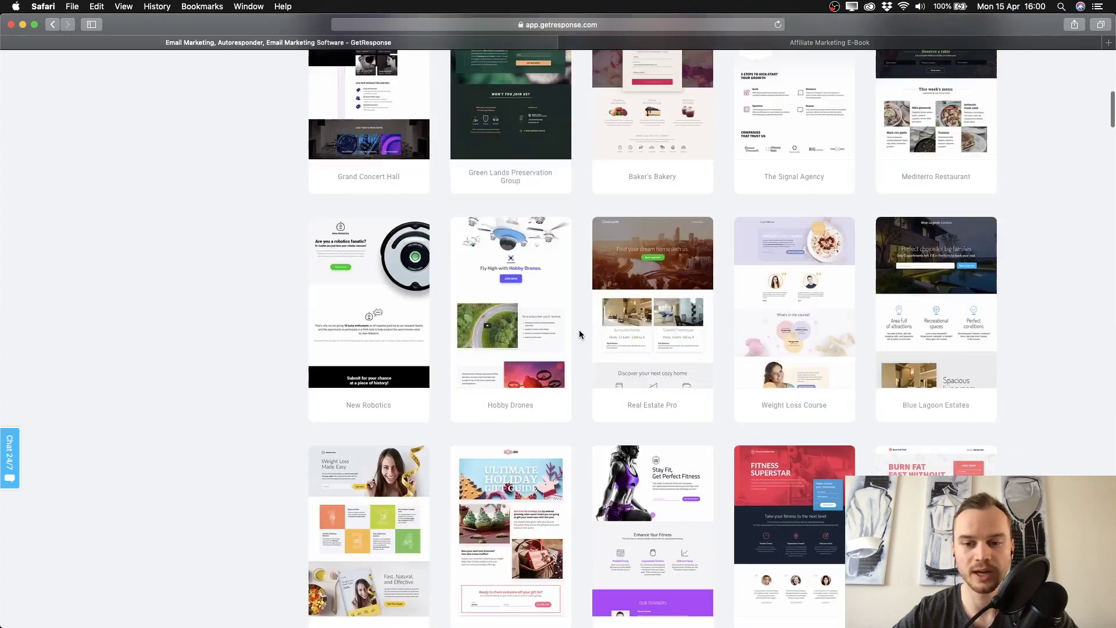
scroll(579, 334, up, 4)
scroll(579, 334, up, 1)
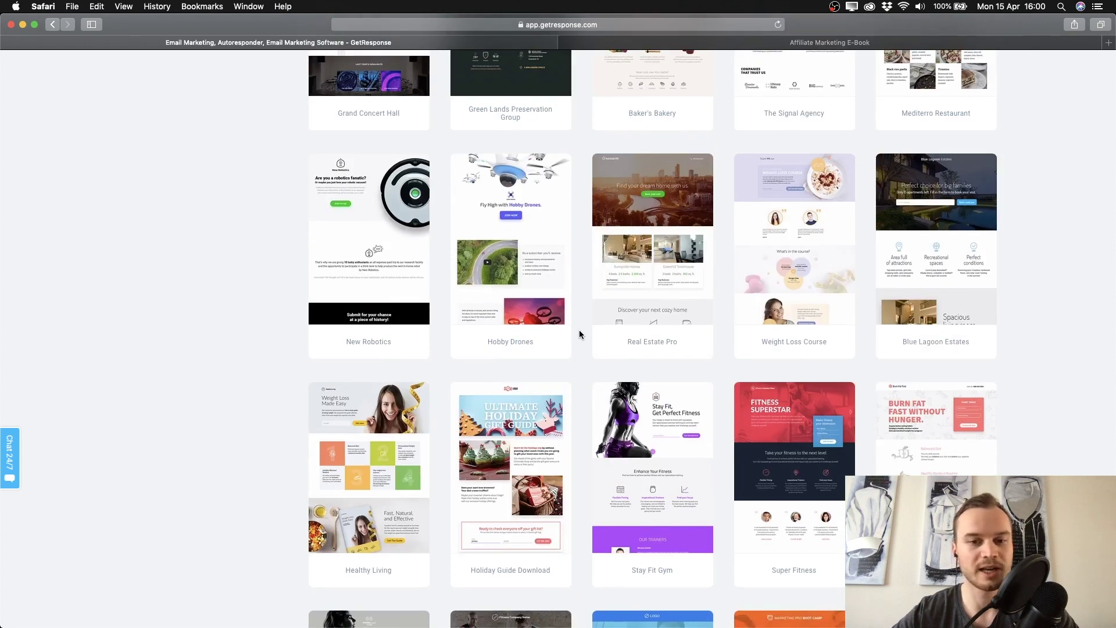
scroll(579, 334, up, 10)
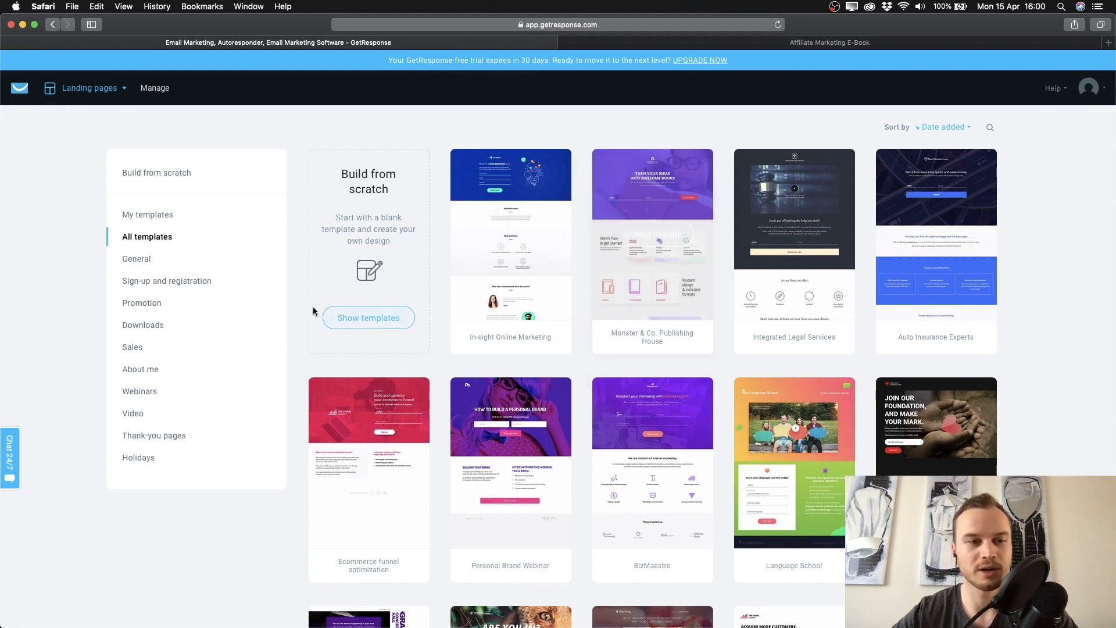
Filter to Build from scratch templates and pick Plain Template 10.
click(177, 172)
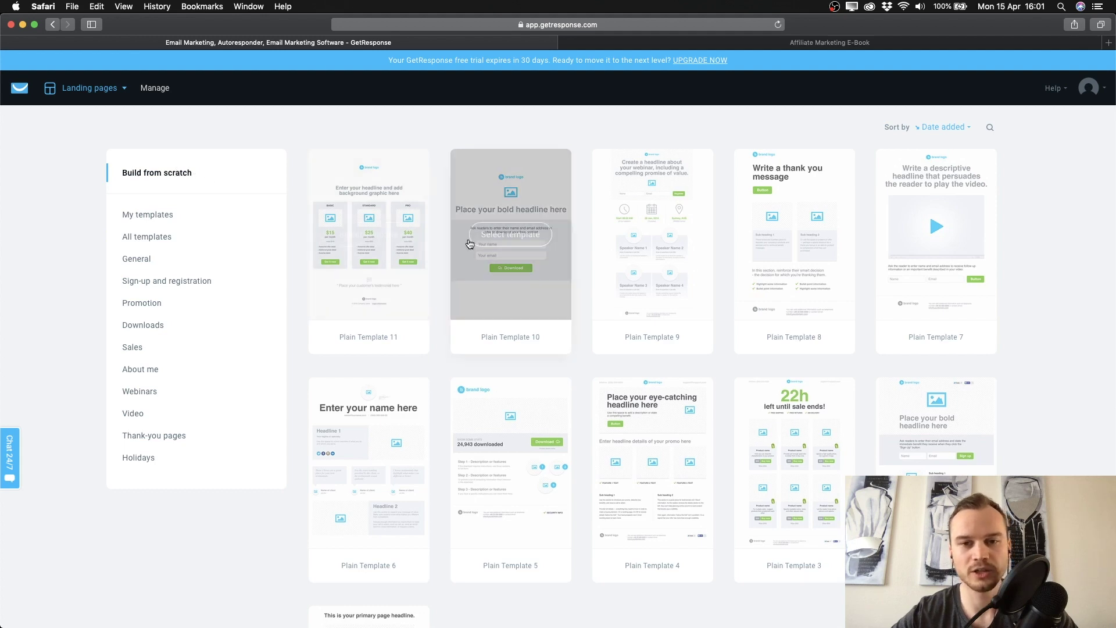
scroll(585, 233, down, 3)
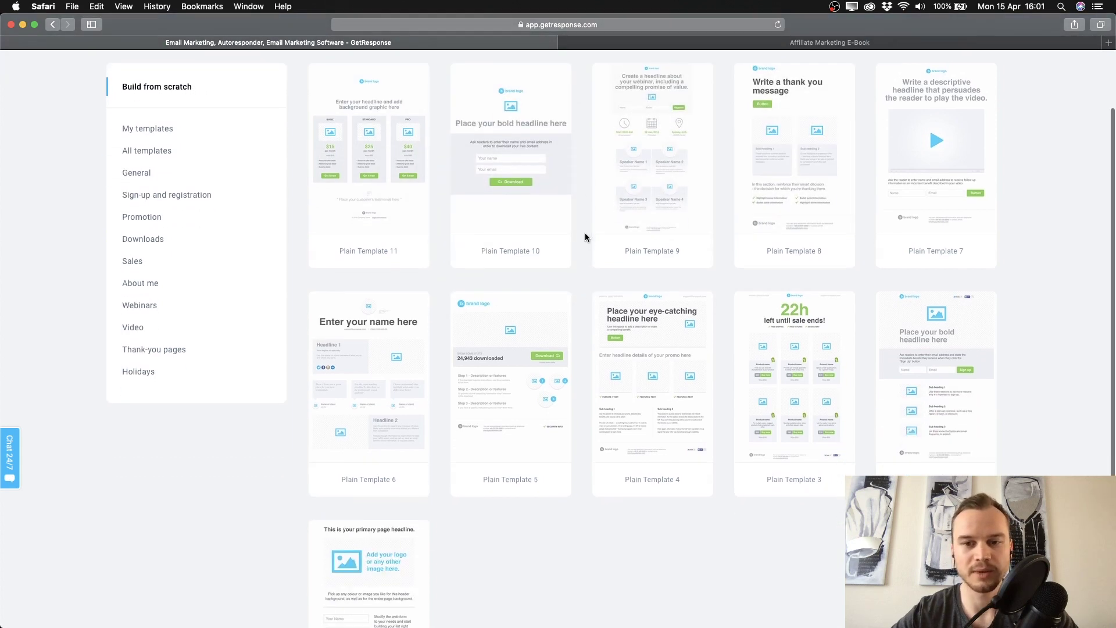
scroll(546, 415, up, 3)
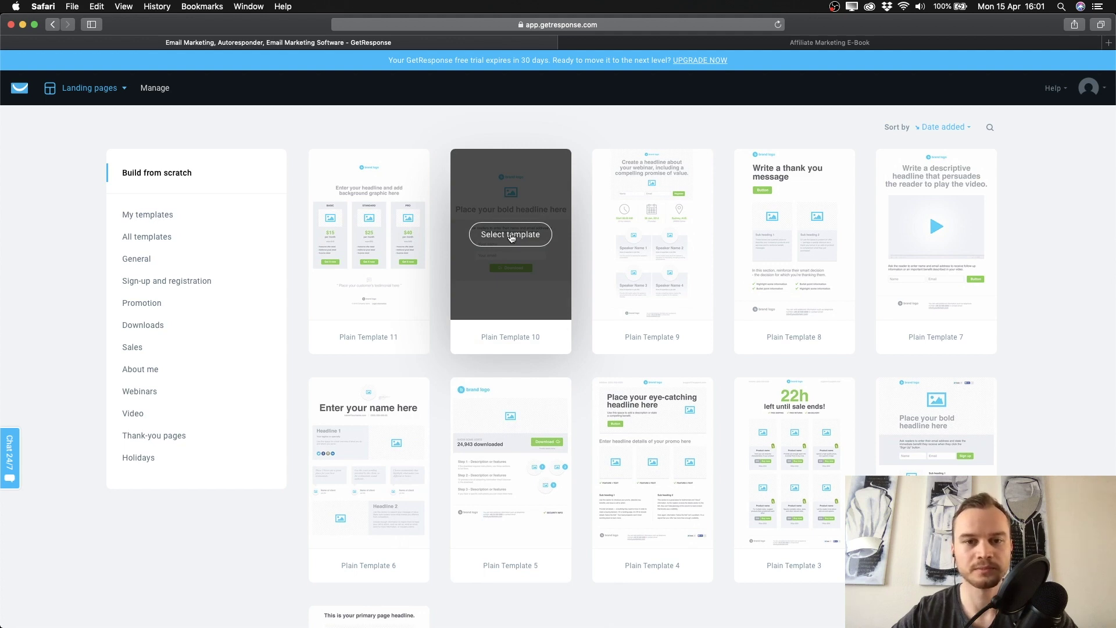
click(511, 236)
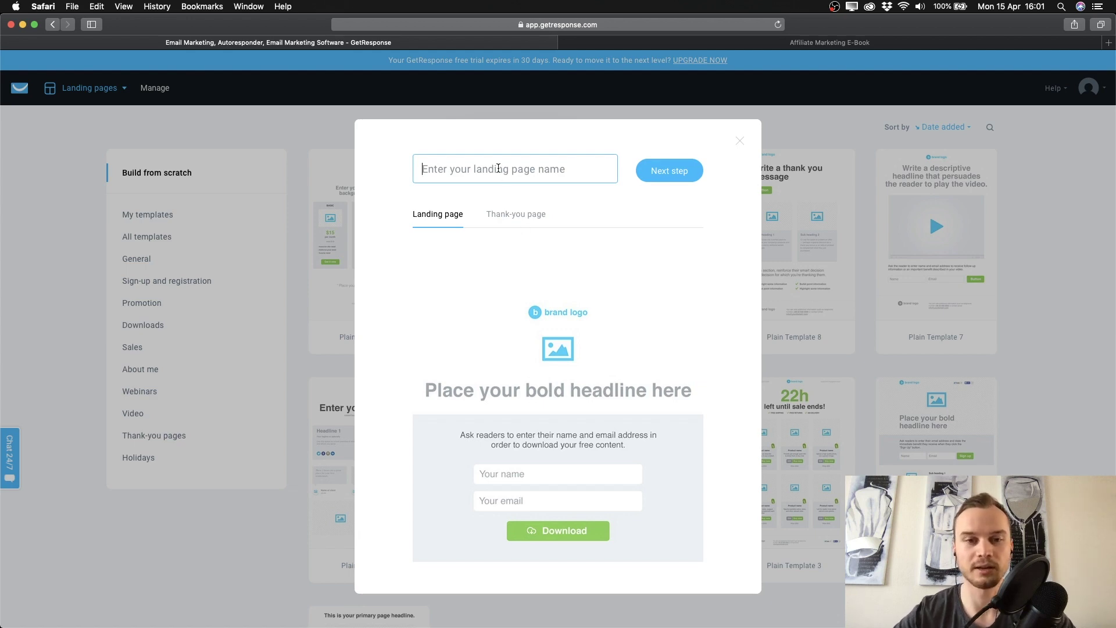
Name the new page 'Example', then view the Affiliate Marketing E-Book tab for reference.
text(Example)
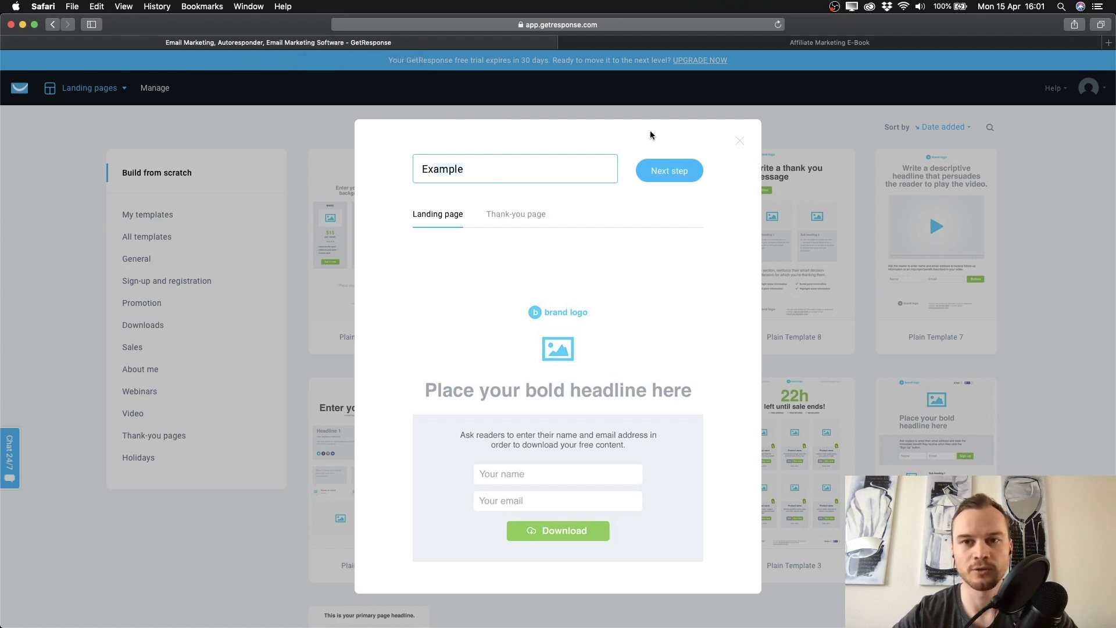
click(702, 43)
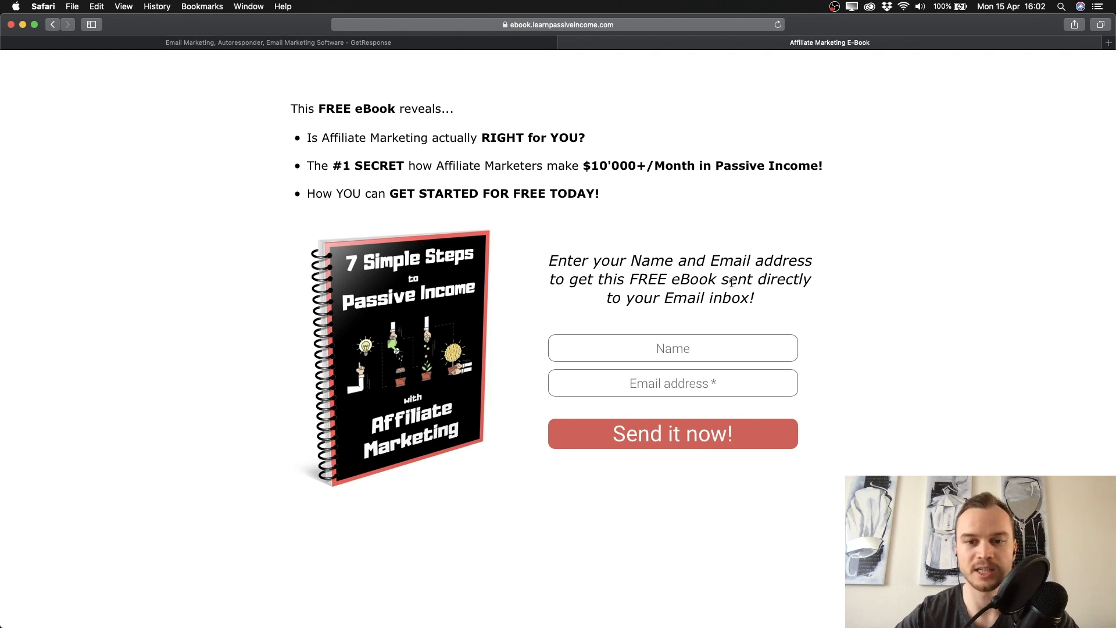
Check the e-book headline's Email inbox phrase, then return to the GetResponse tab.
drag(637, 296, 749, 297)
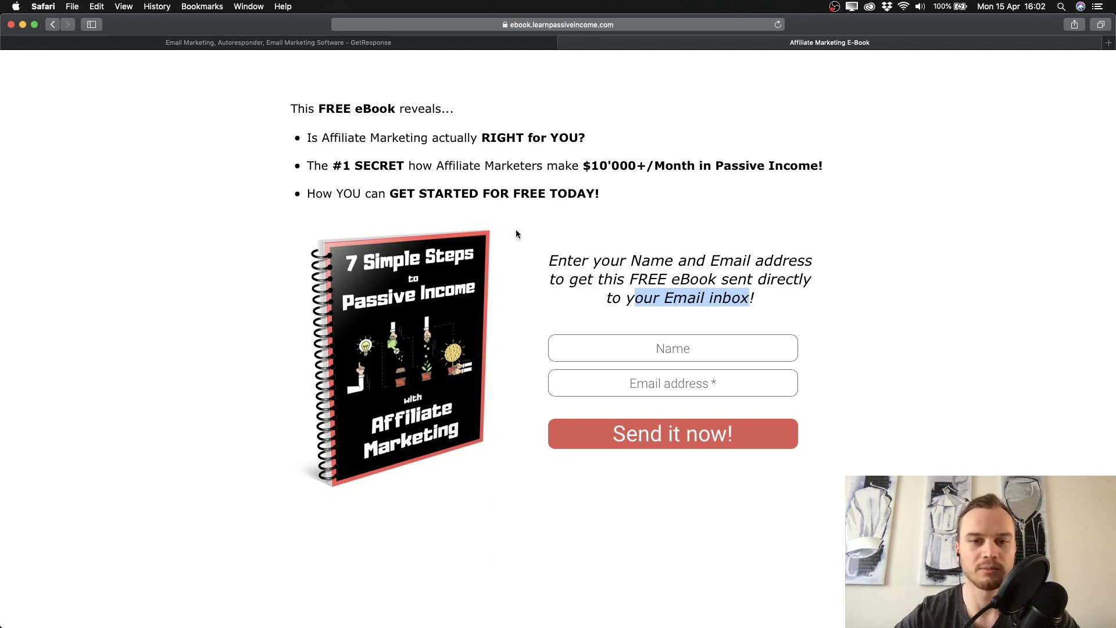
click(613, 266)
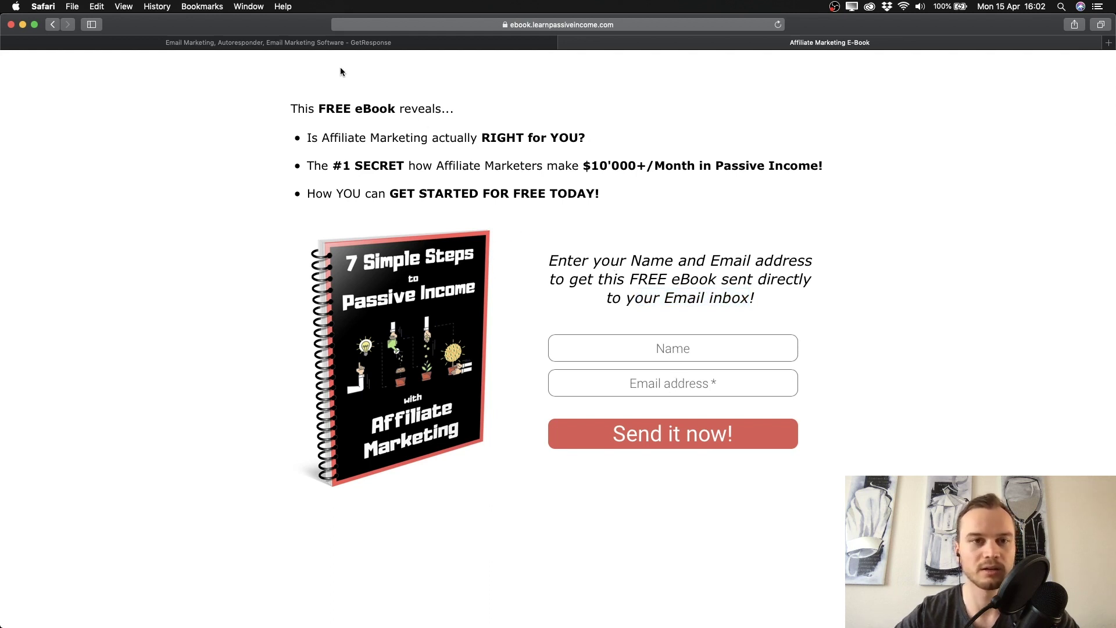
click(300, 46)
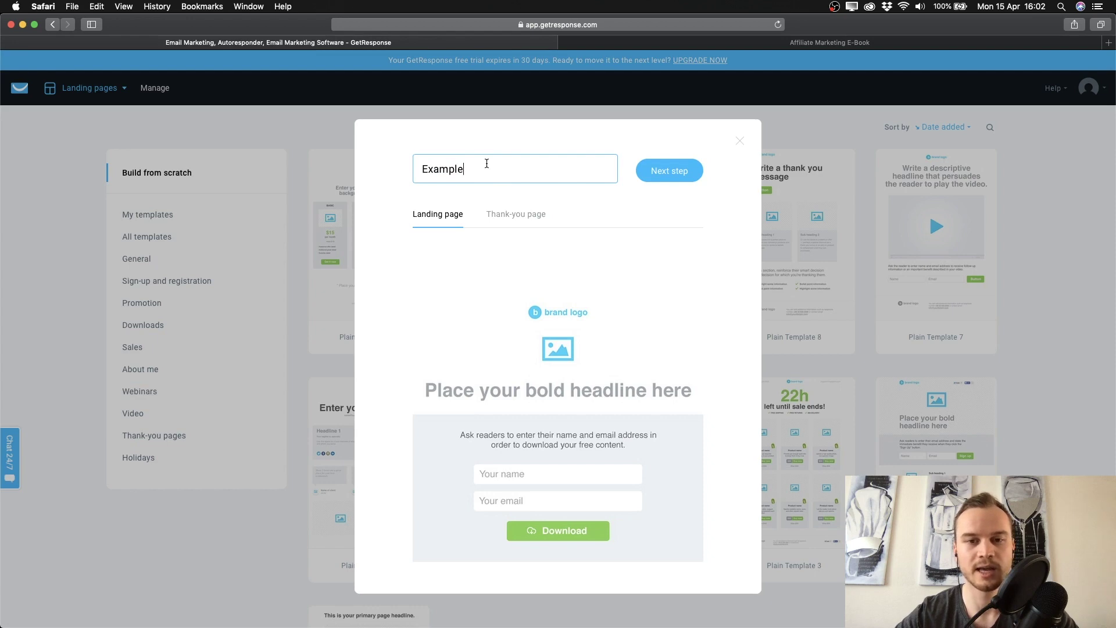
Continue to open Plain Template 10 in the editor as the 'Example' page.
click(676, 169)
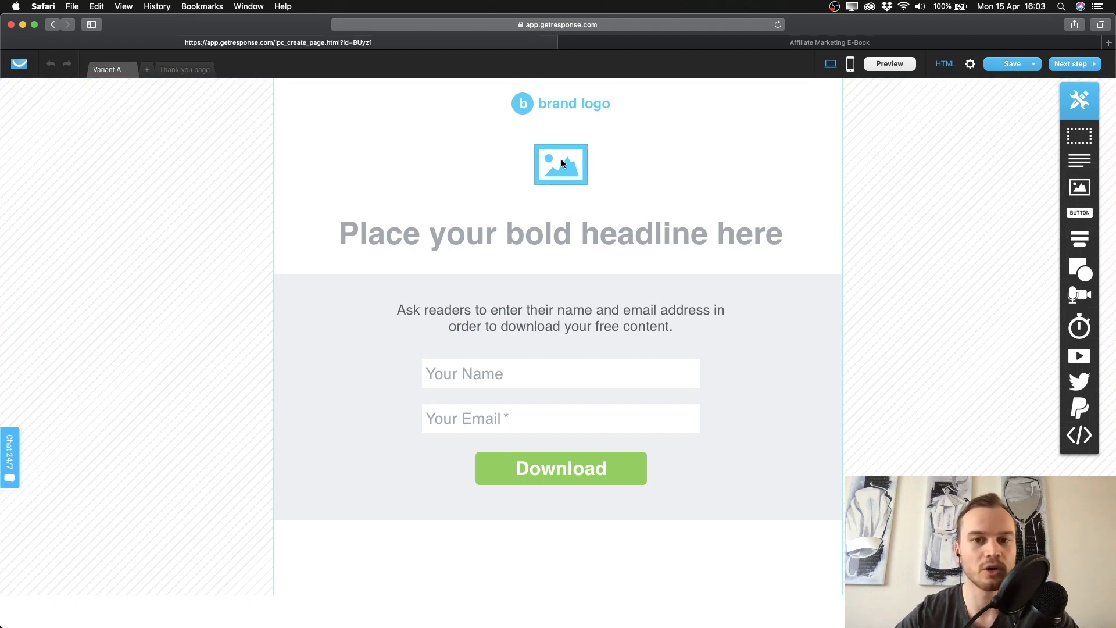
Replace the placeholder headline with 'Join my newsletter' without a trailing period.
double_click(540, 243)
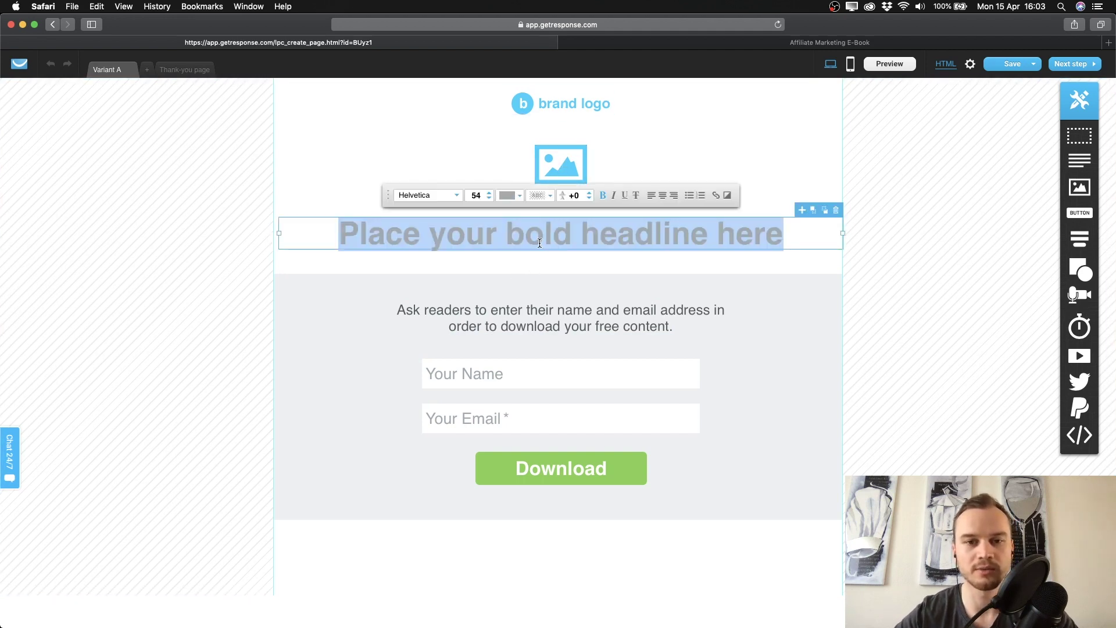
text(Jo)
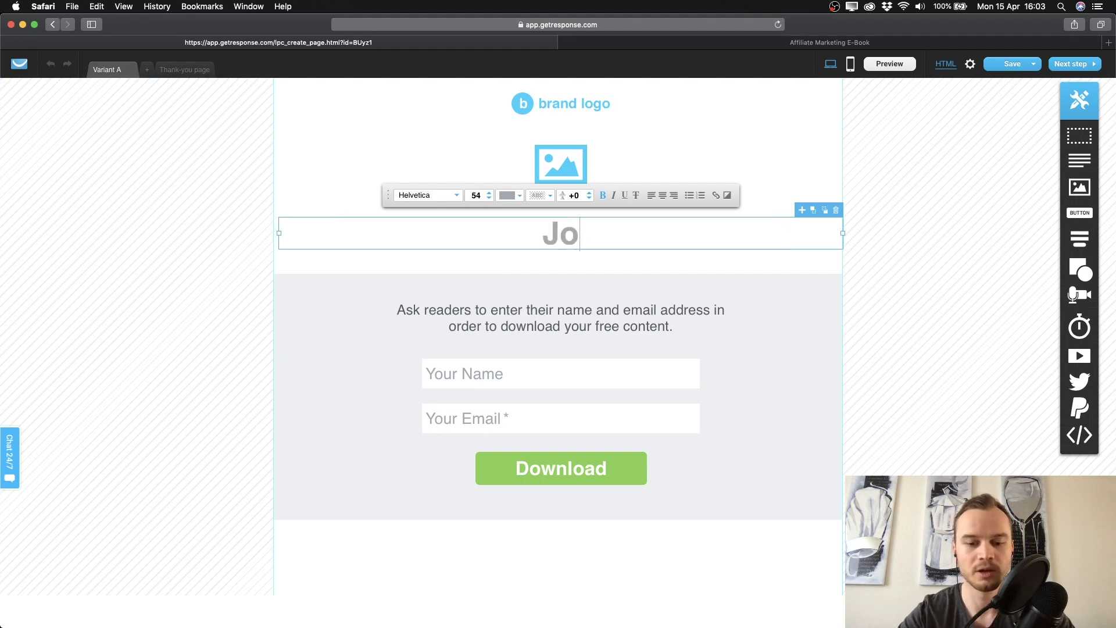
text(in my newsletter.)
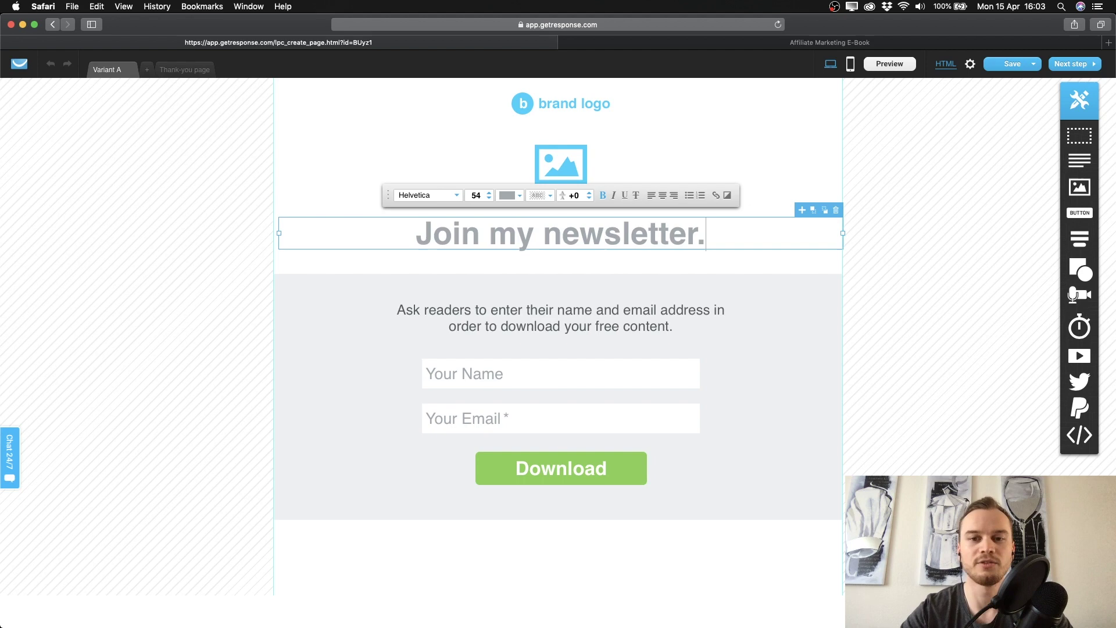
key(BackSpace)
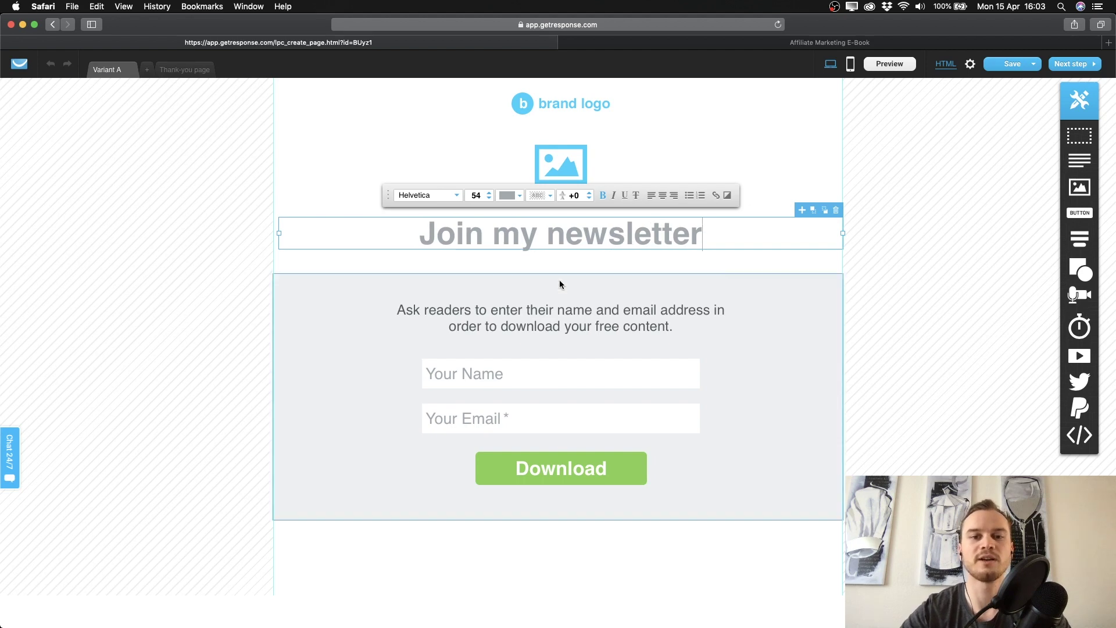
click(722, 267)
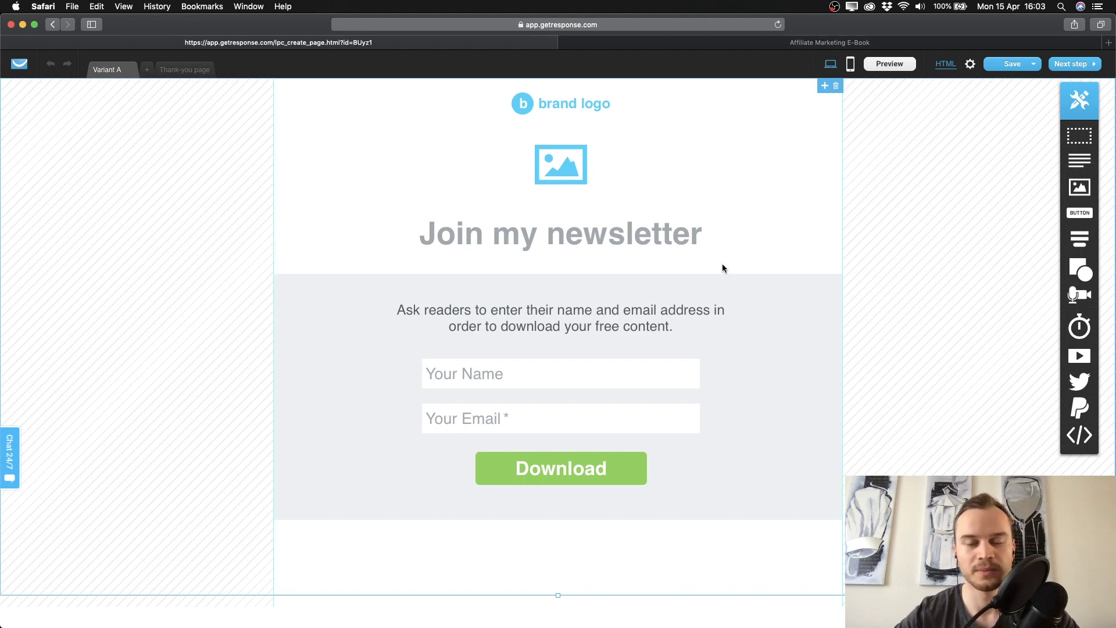
Delete the headline, download form, image placeholder and brand logo from the page.
click(583, 241)
key(Delete)
click(583, 297)
key(Delete)
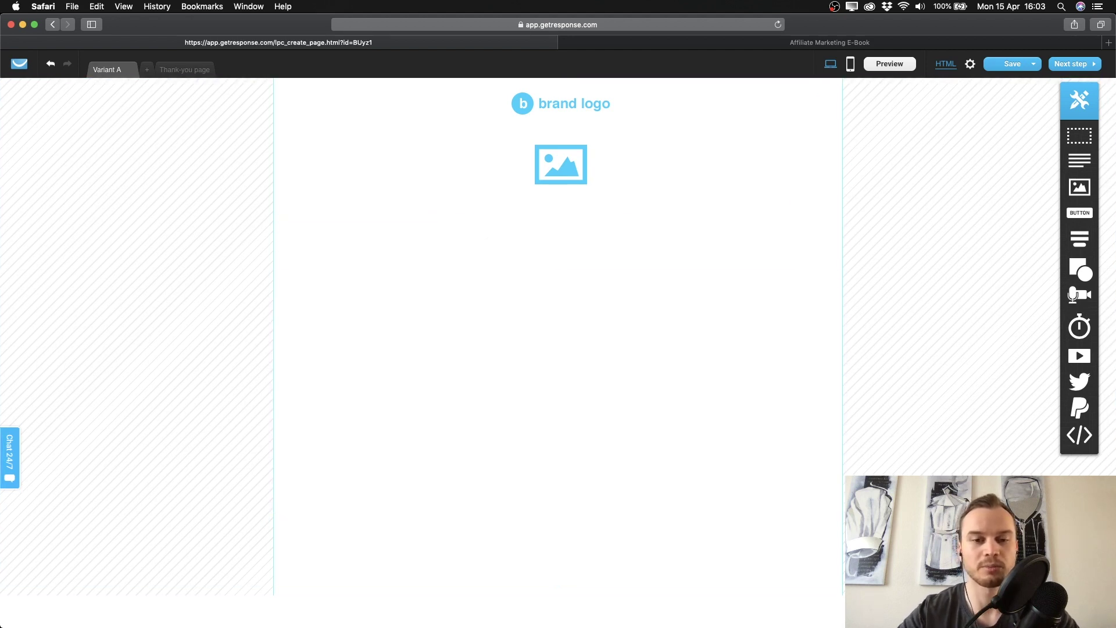
click(572, 179)
key(Delete)
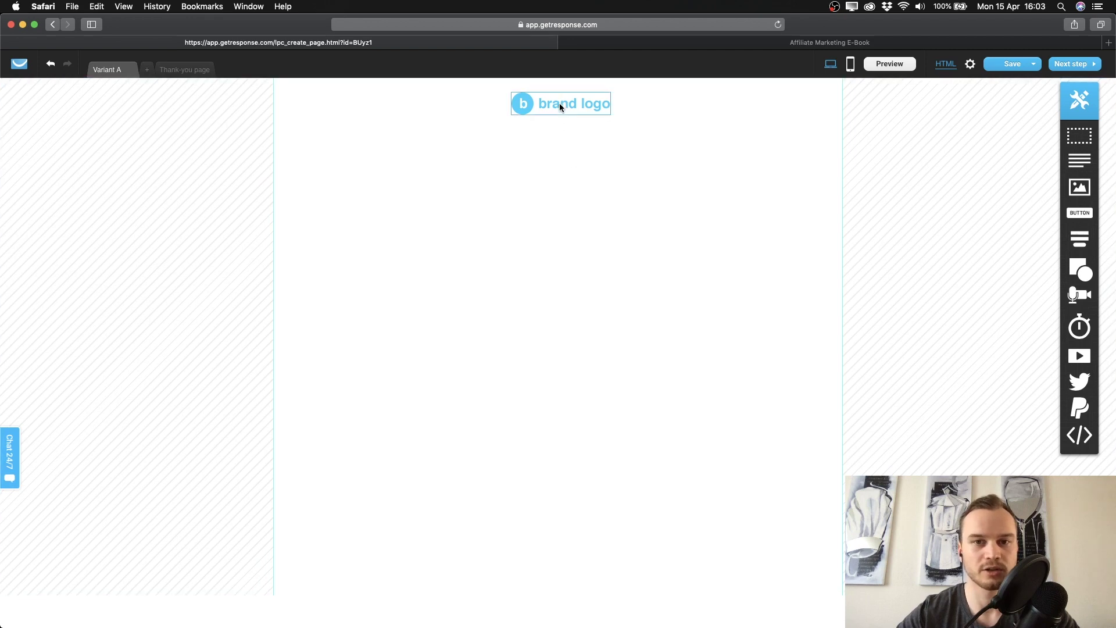
click(573, 104)
key(Delete)
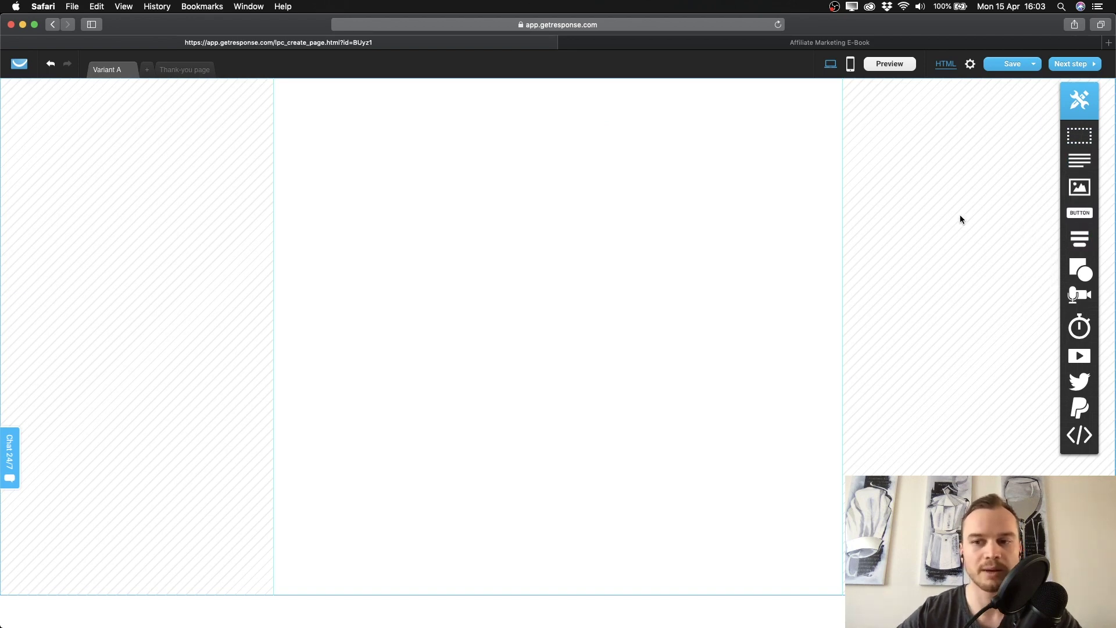
Add two text blocks, a Sign up! static form, and an image on the left.
click(1079, 163)
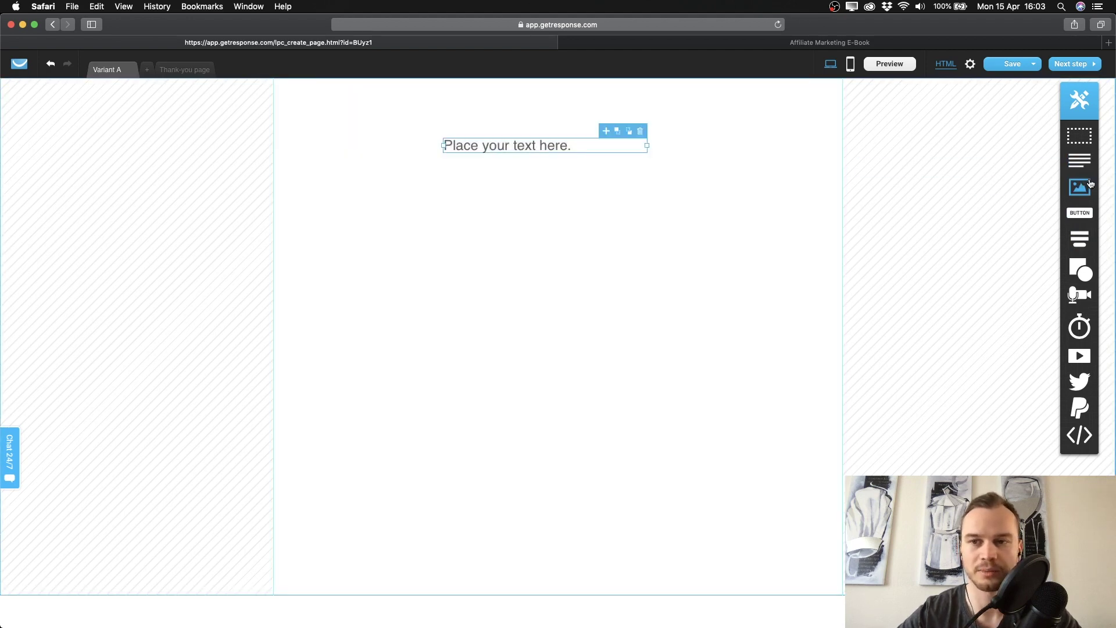
drag(1079, 161, 719, 267)
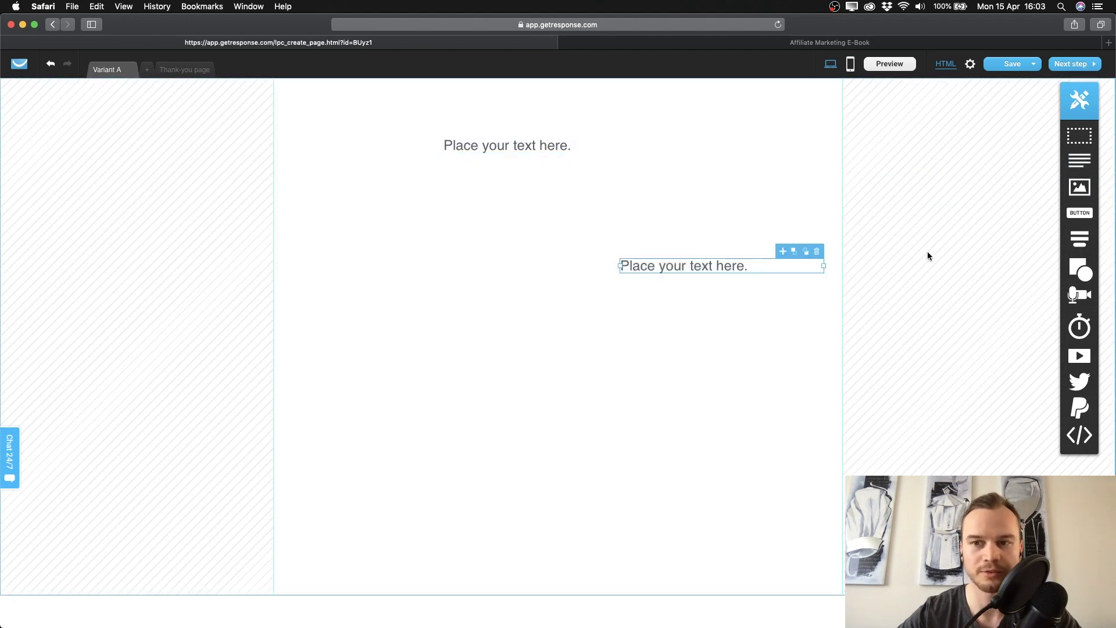
mouse_move(1079, 239)
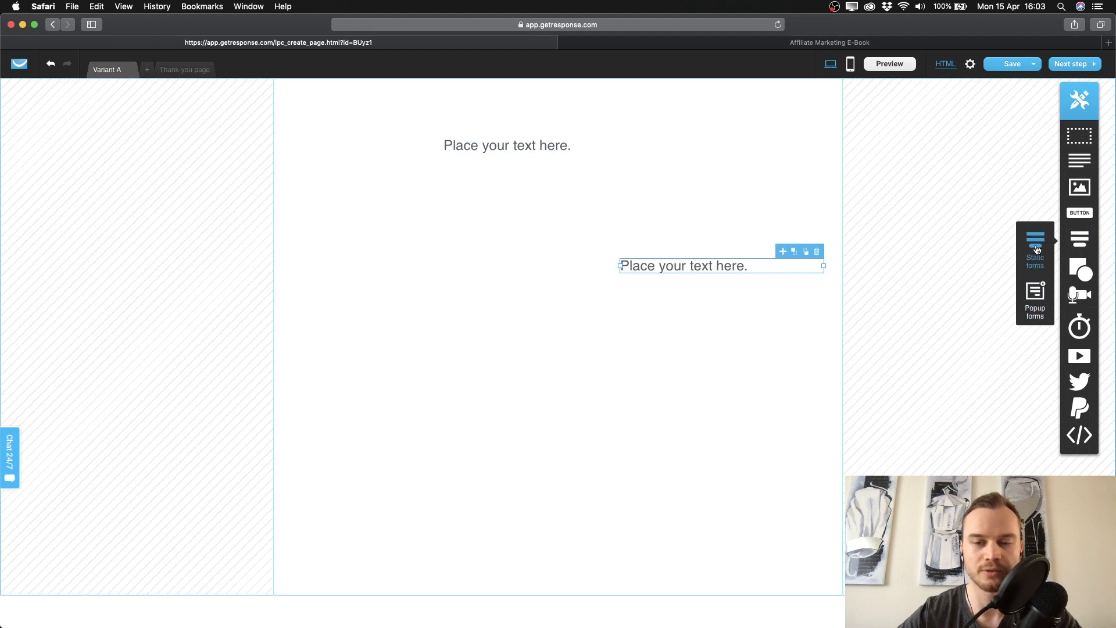
drag(1037, 250, 685, 391)
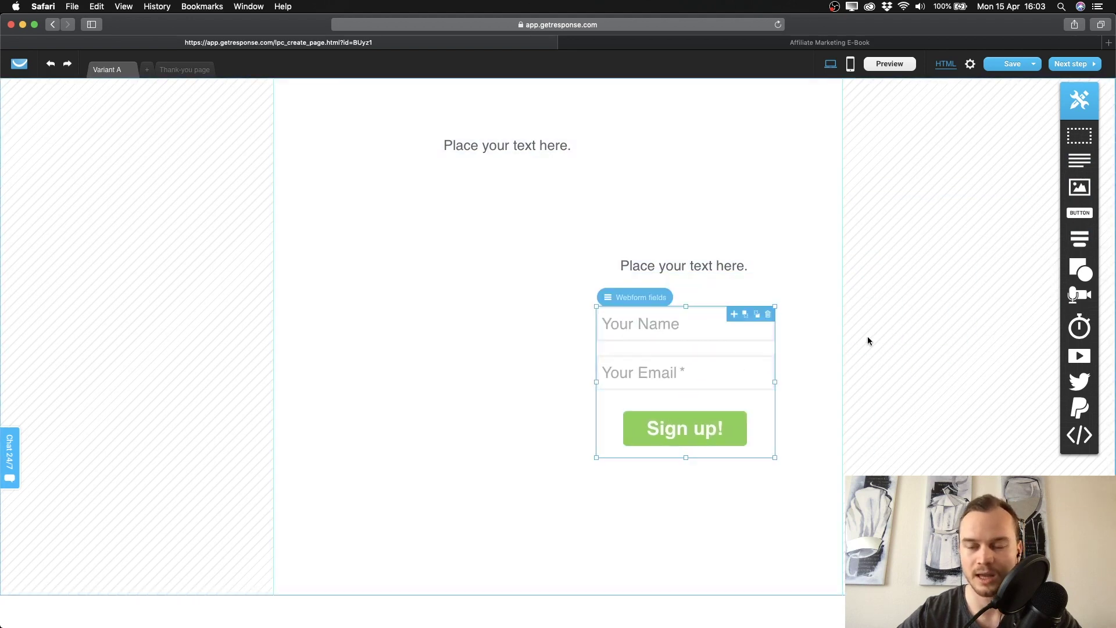
drag(1079, 187, 406, 307)
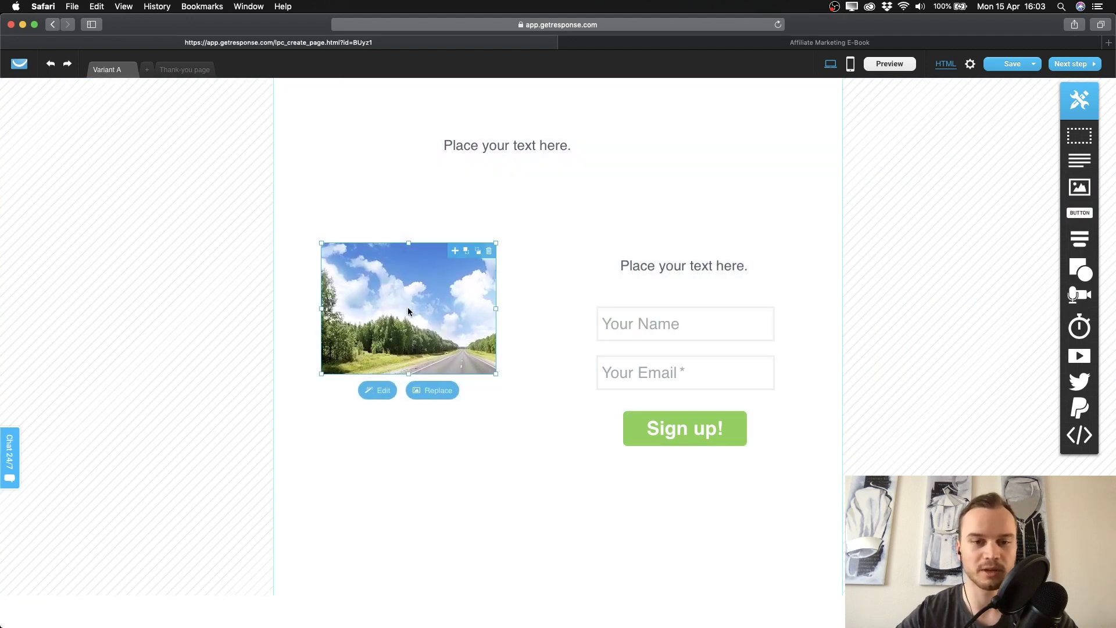
drag(408, 311, 415, 311)
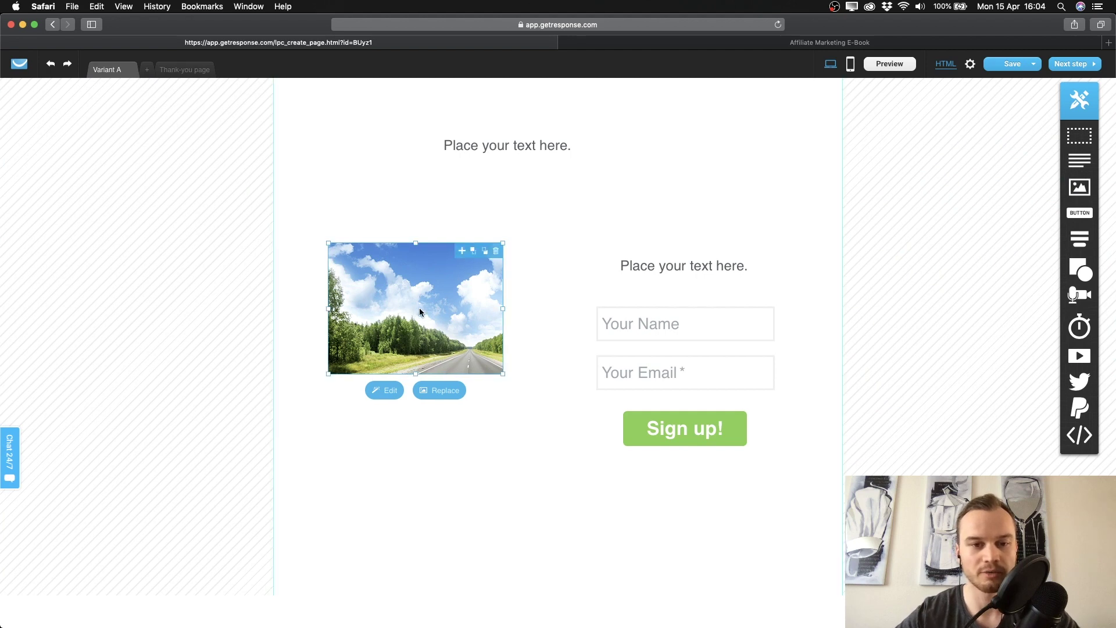
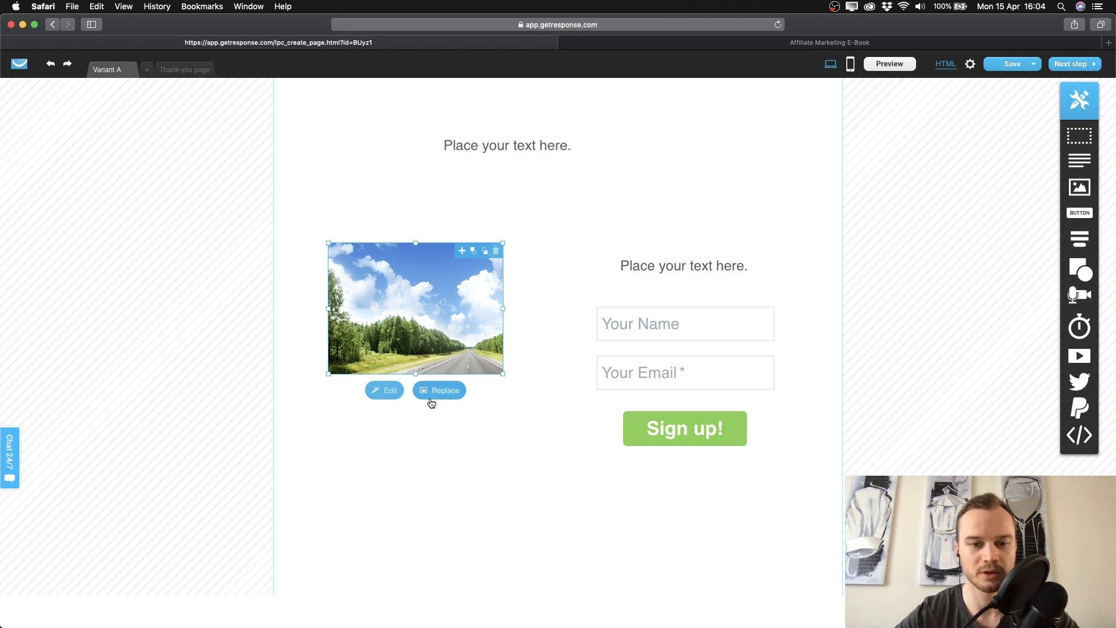
Replace the placeholder road photo with the mockup_small ebook image from My Images.
click(440, 393)
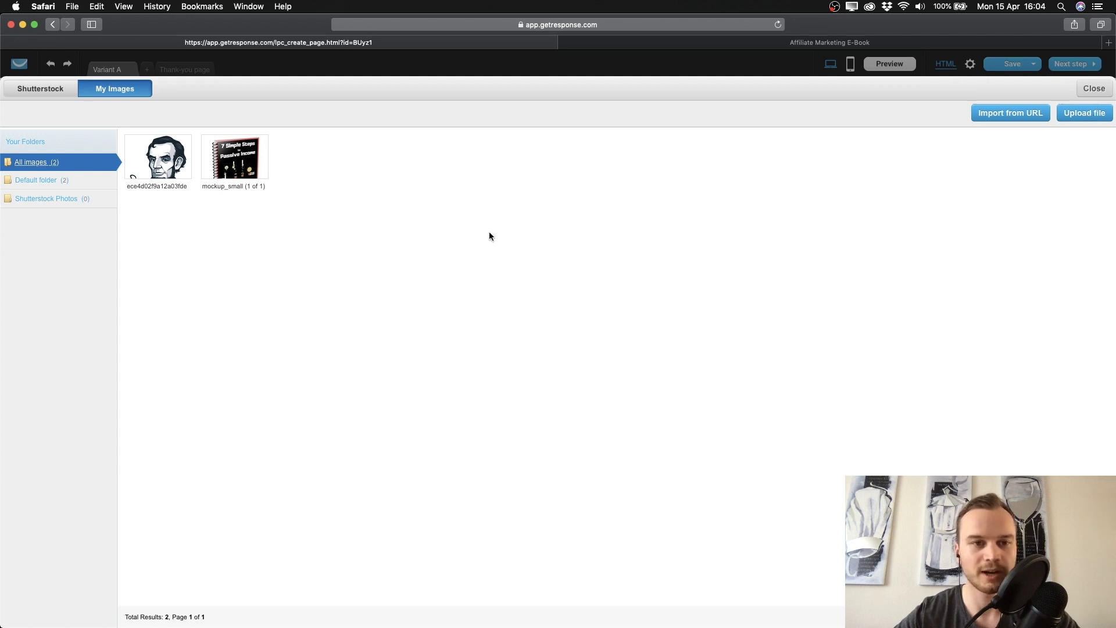
mouse_move(266, 159)
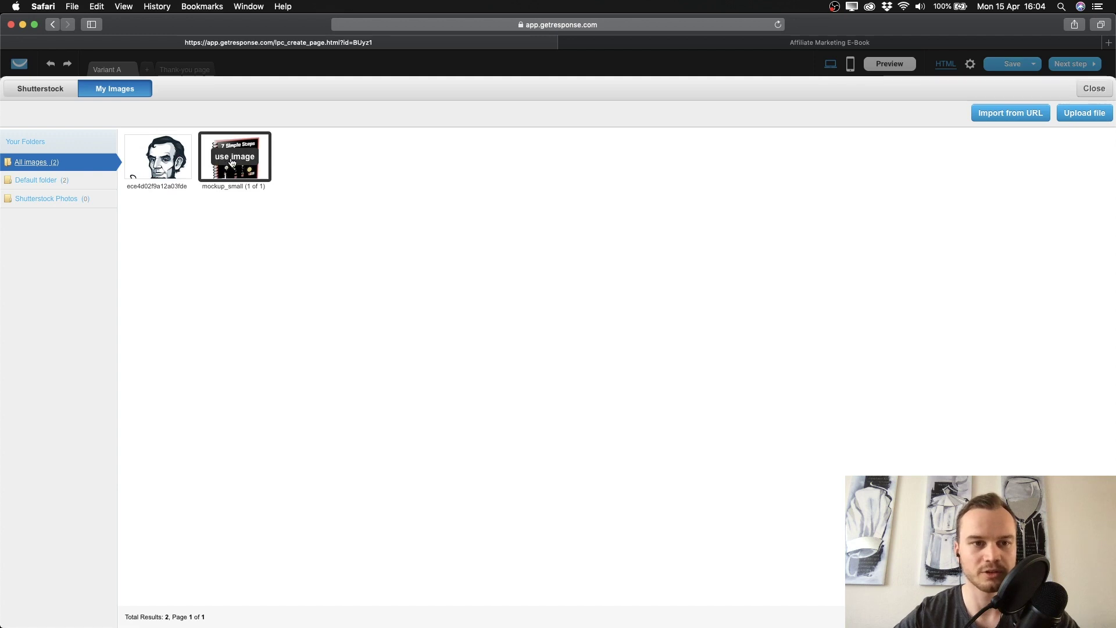
click(234, 156)
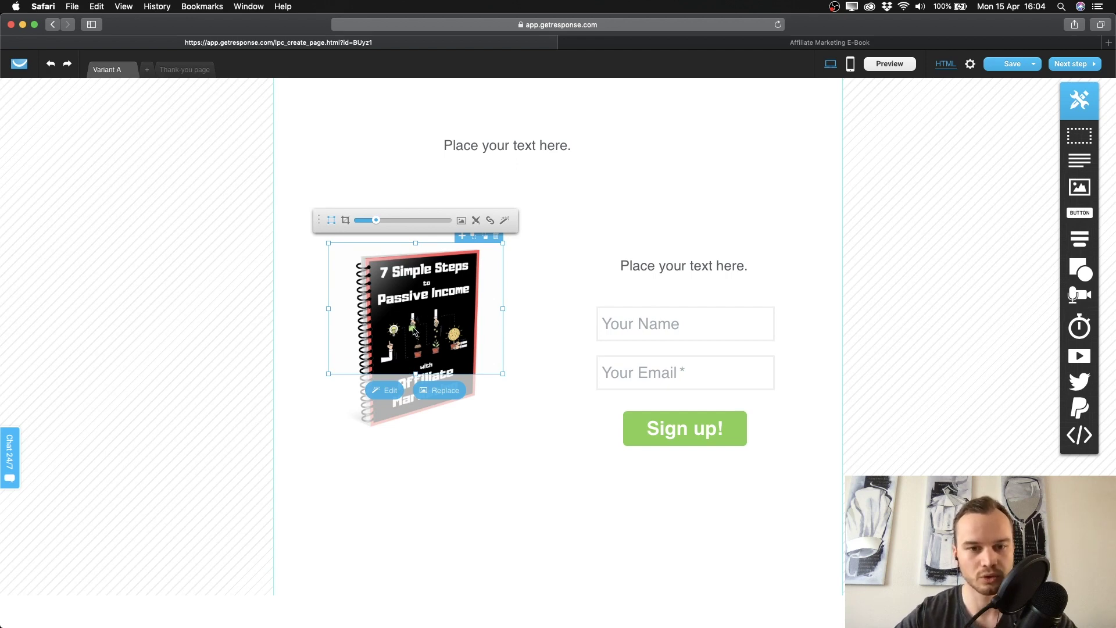
Uncrop the ebook mockup to show the whole cover, enlarge it to 404x436, and shift it left.
click(346, 221)
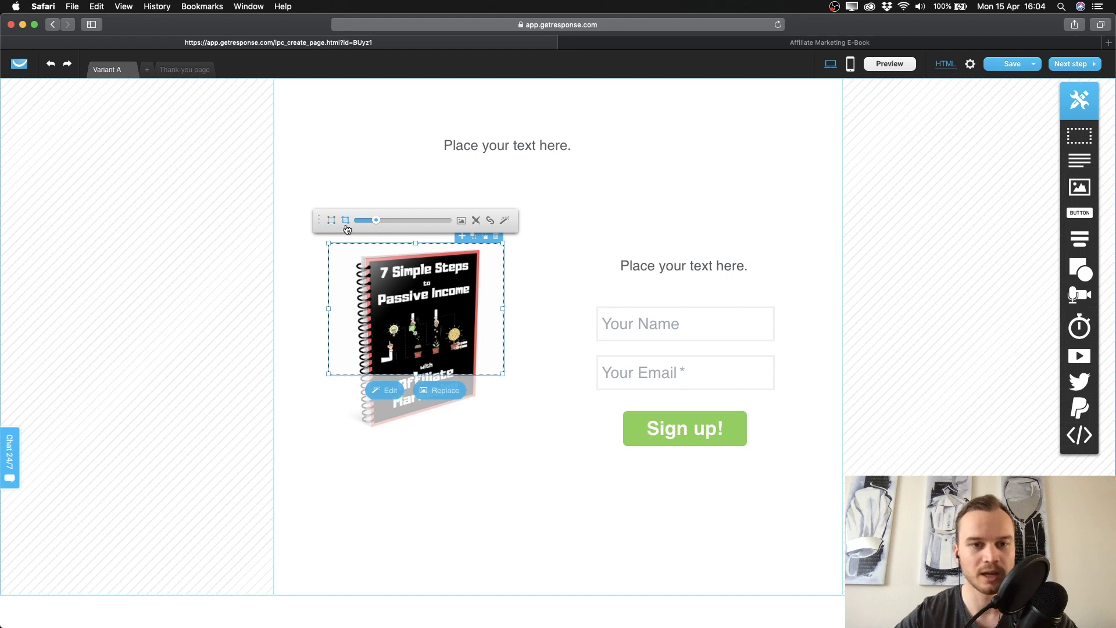
drag(418, 375, 417, 432)
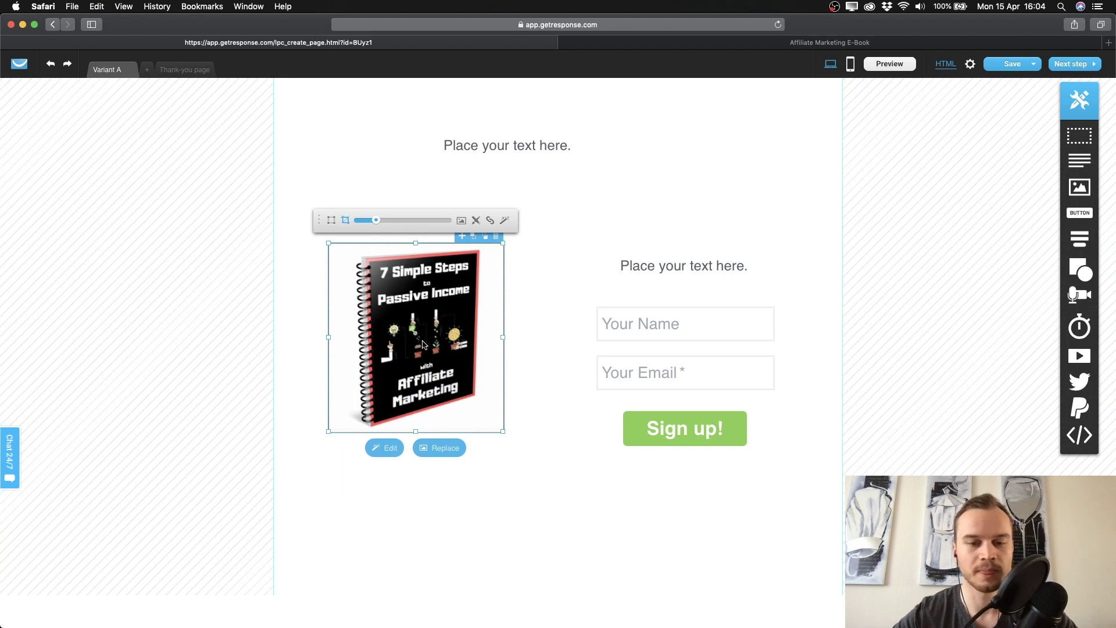
click(331, 220)
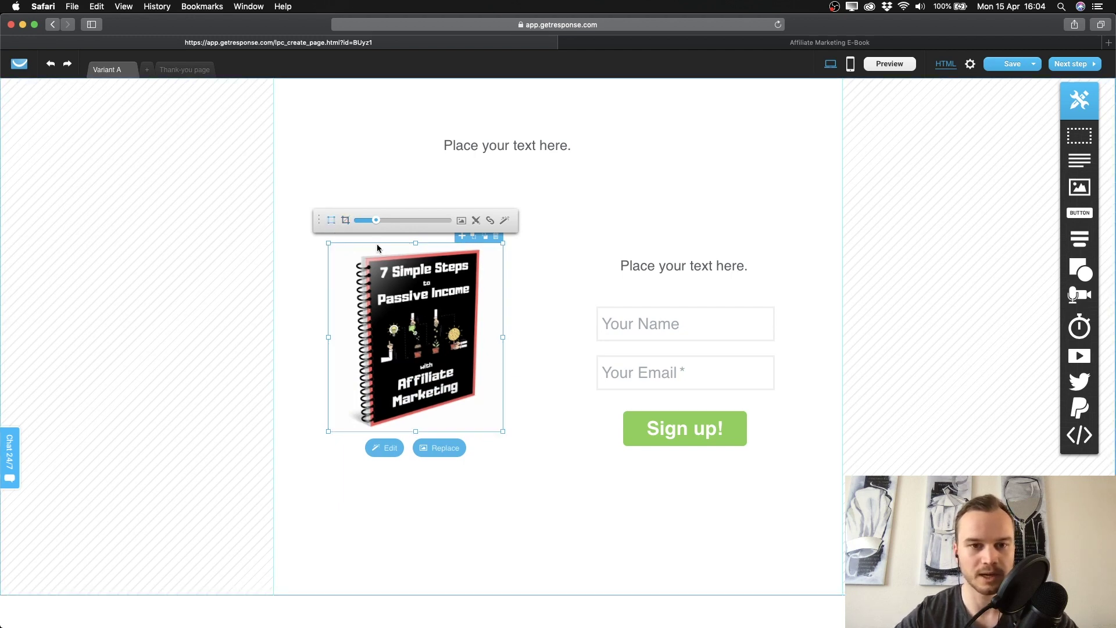
drag(503, 431, 570, 505)
drag(482, 371, 440, 359)
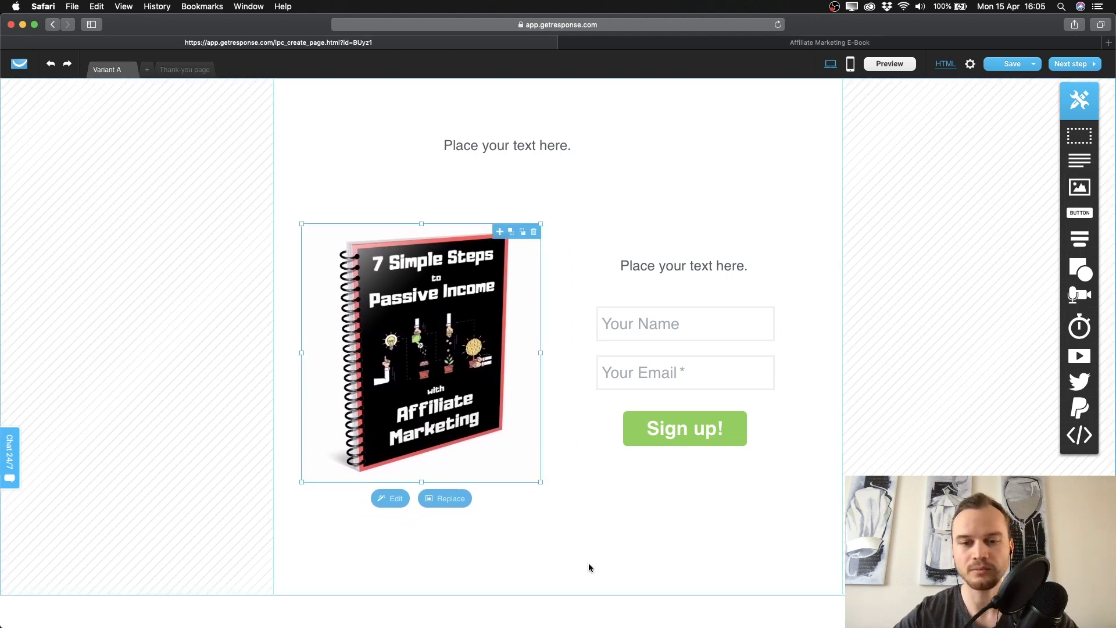
Copy the headline and three bullet lines from the old ebook page into the top text block.
click(493, 148)
click(495, 148)
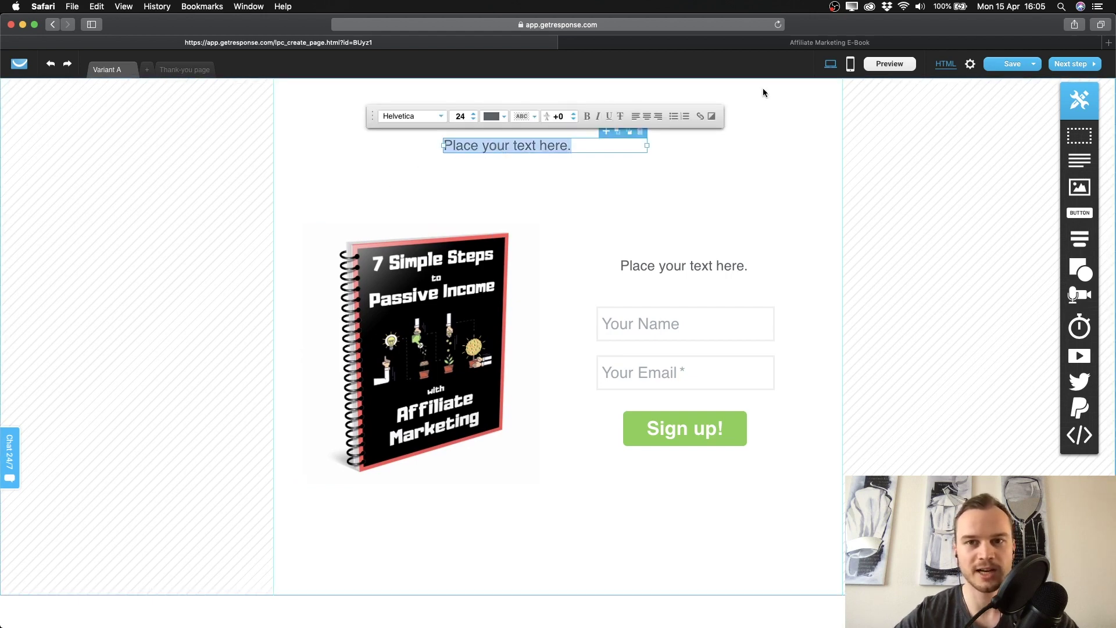
click(739, 48)
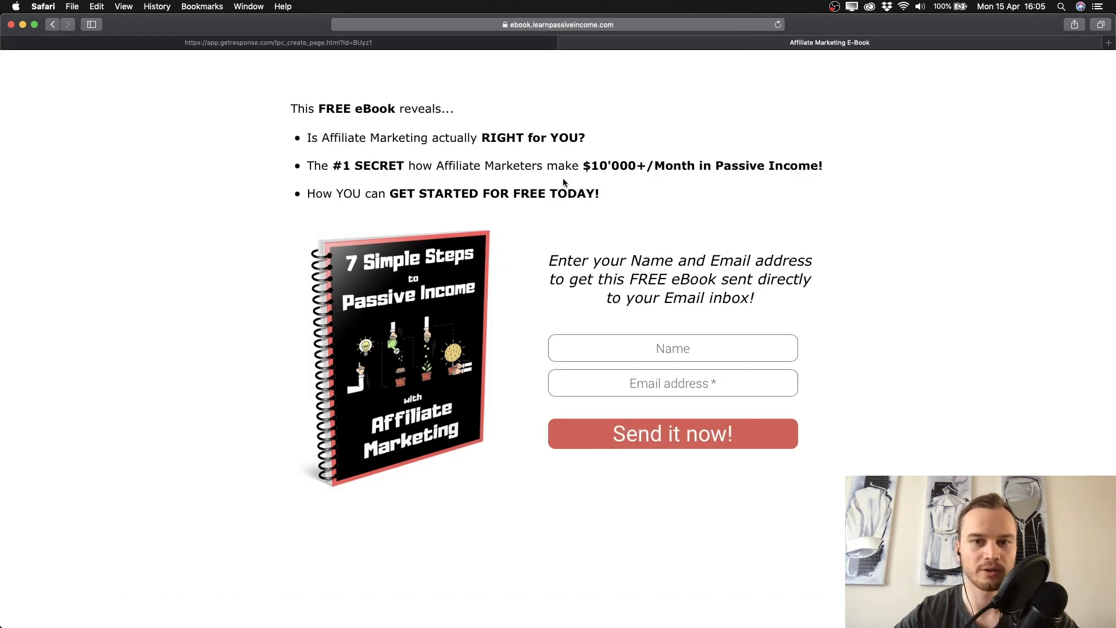
drag(601, 192, 300, 110)
key(super+c)
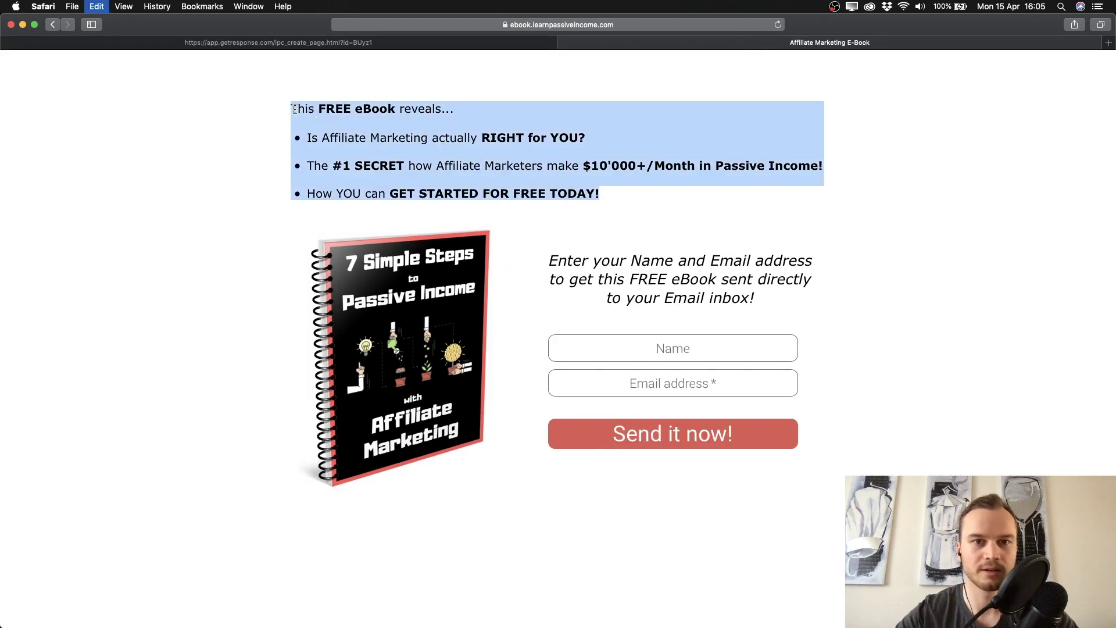
click(319, 45)
key(super+v)
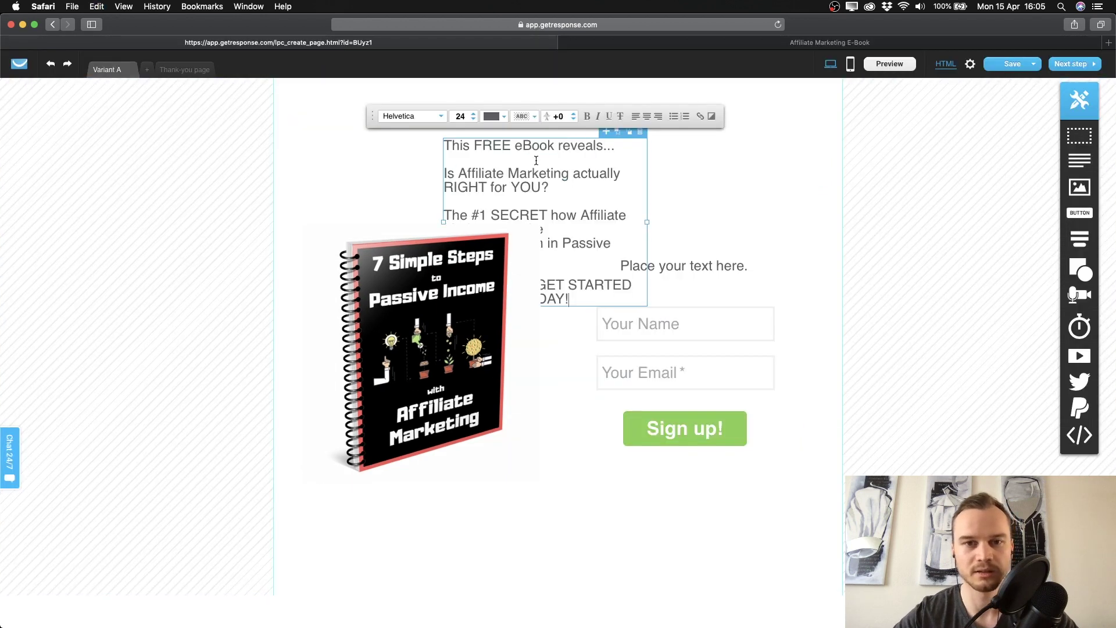
Widen the headline text block and place it above the ebook image.
drag(647, 222, 840, 200)
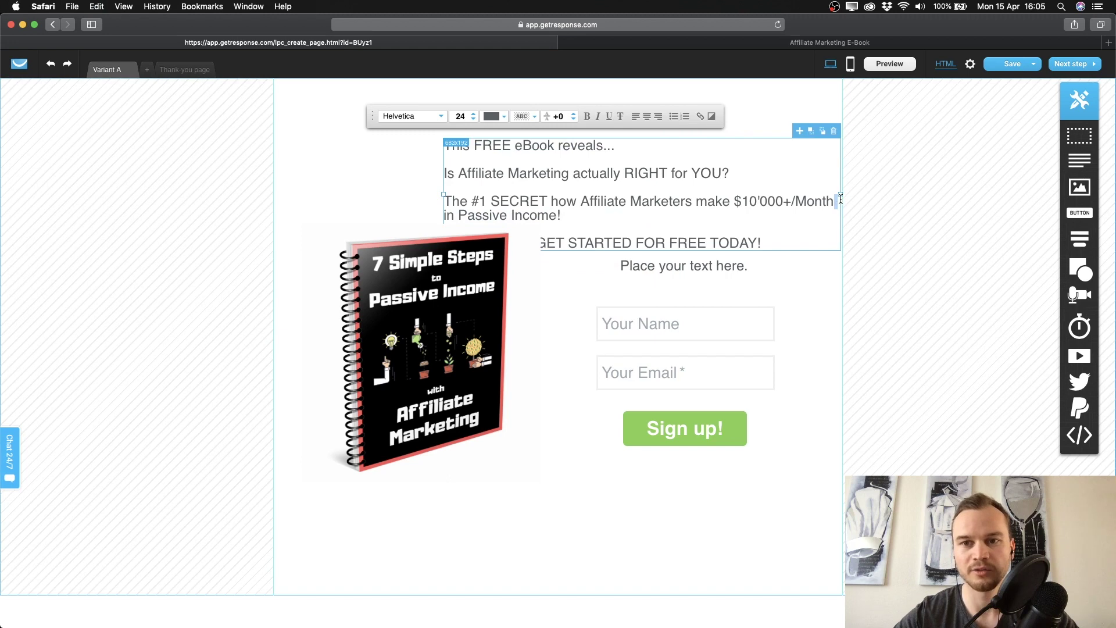
drag(444, 194, 276, 197)
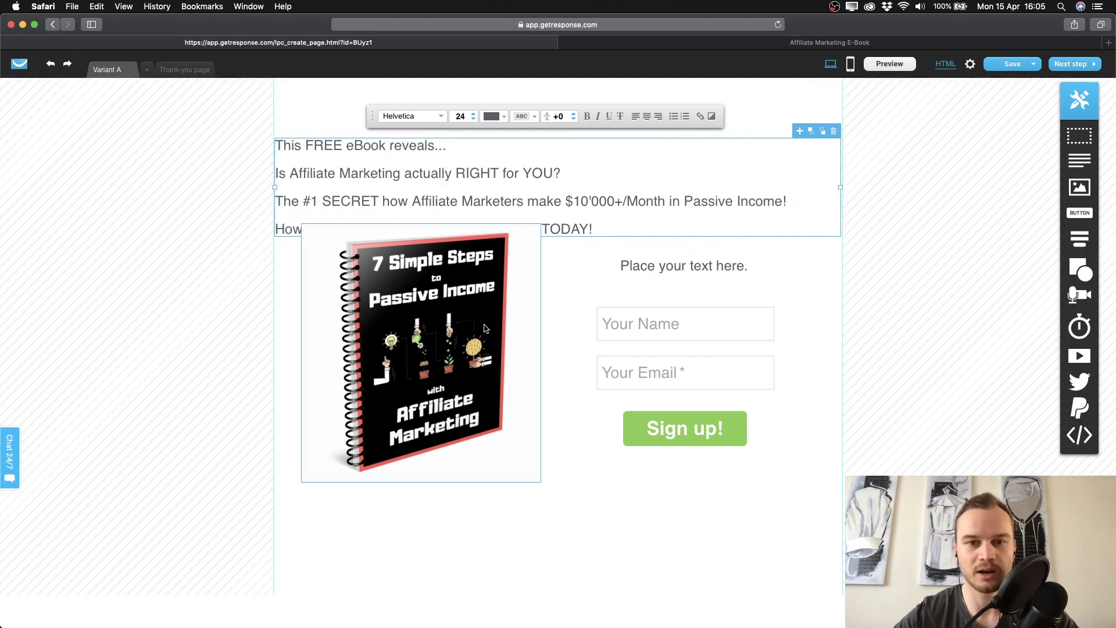
click(577, 323)
drag(433, 312, 433, 350)
drag(463, 216, 462, 185)
Change all four headline lines to black text.
click(298, 143)
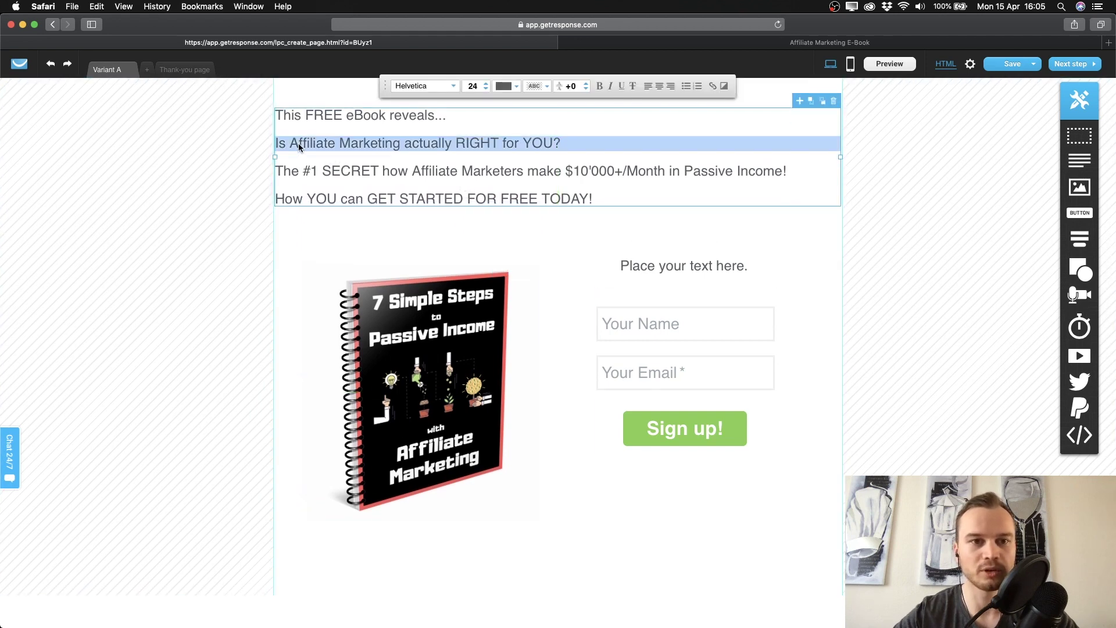
drag(328, 143, 332, 143)
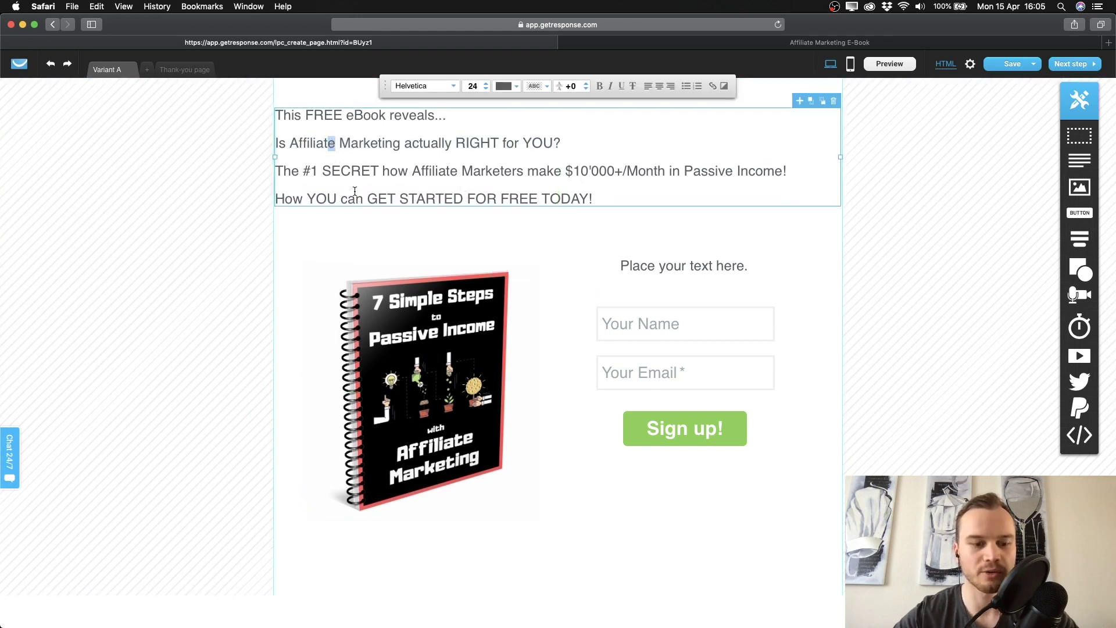
key(super+a)
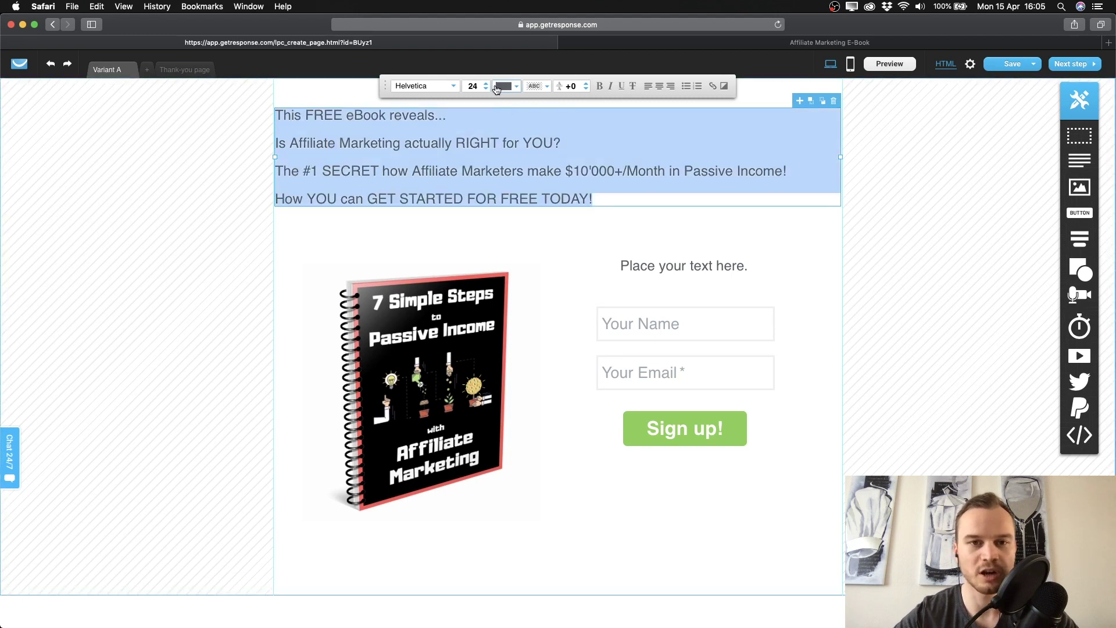
click(517, 88)
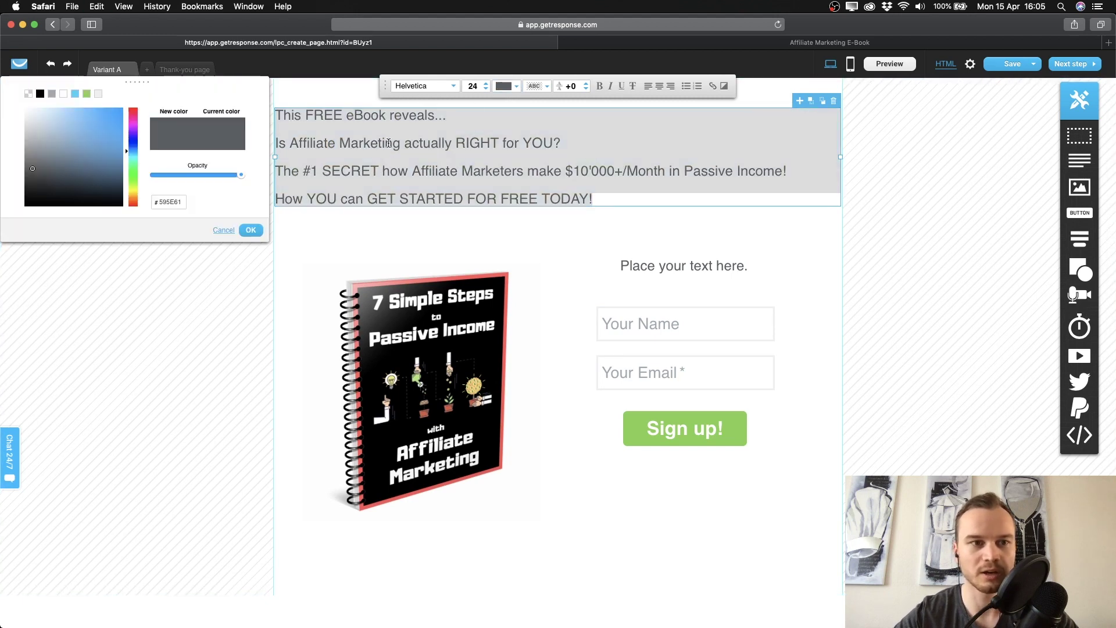
mouse_move(119, 175)
mouse_down()
mouse_move(70, 159)
mouse_move(87, 150)
mouse_move(126, 182)
mouse_move(127, 216)
mouse_up()
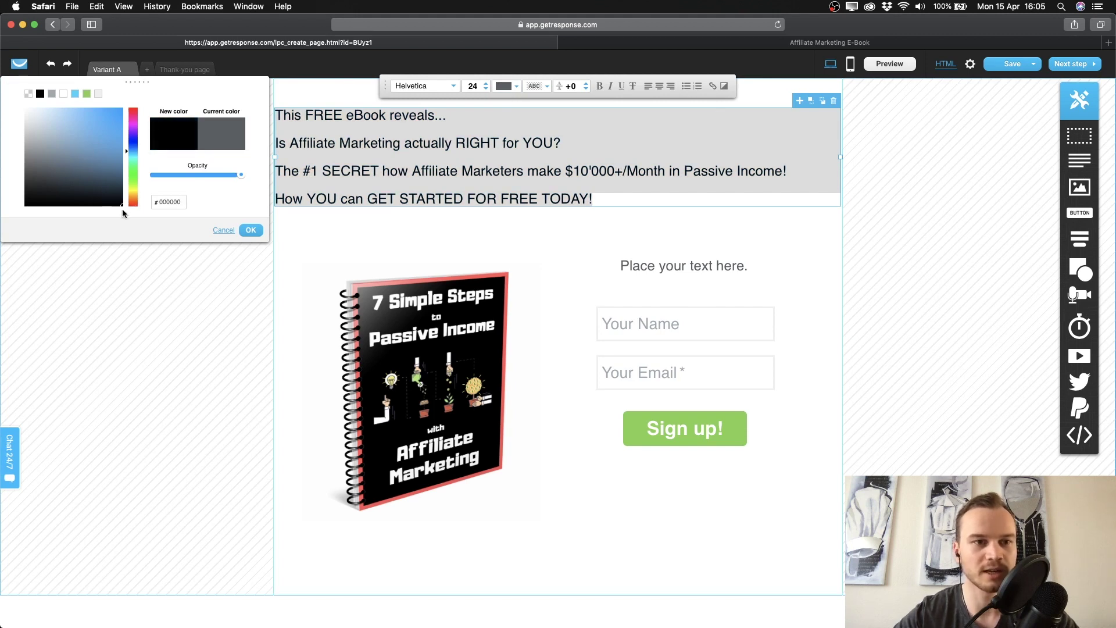
click(250, 230)
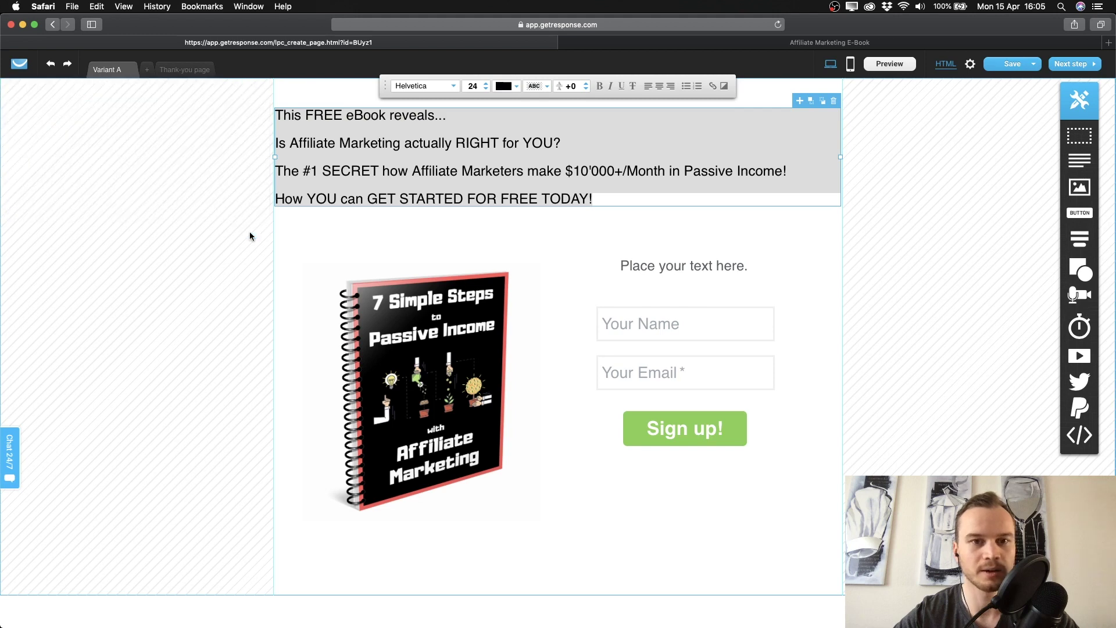
click(470, 220)
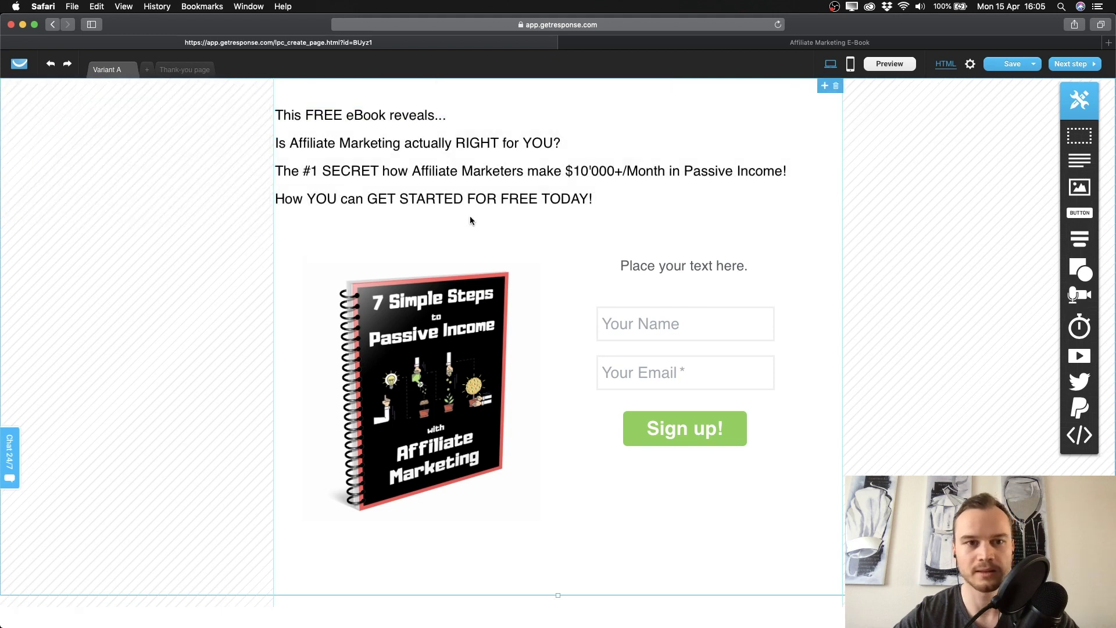
Make 'RIGHT for YOU?' bold in the headline's second line.
click(428, 153)
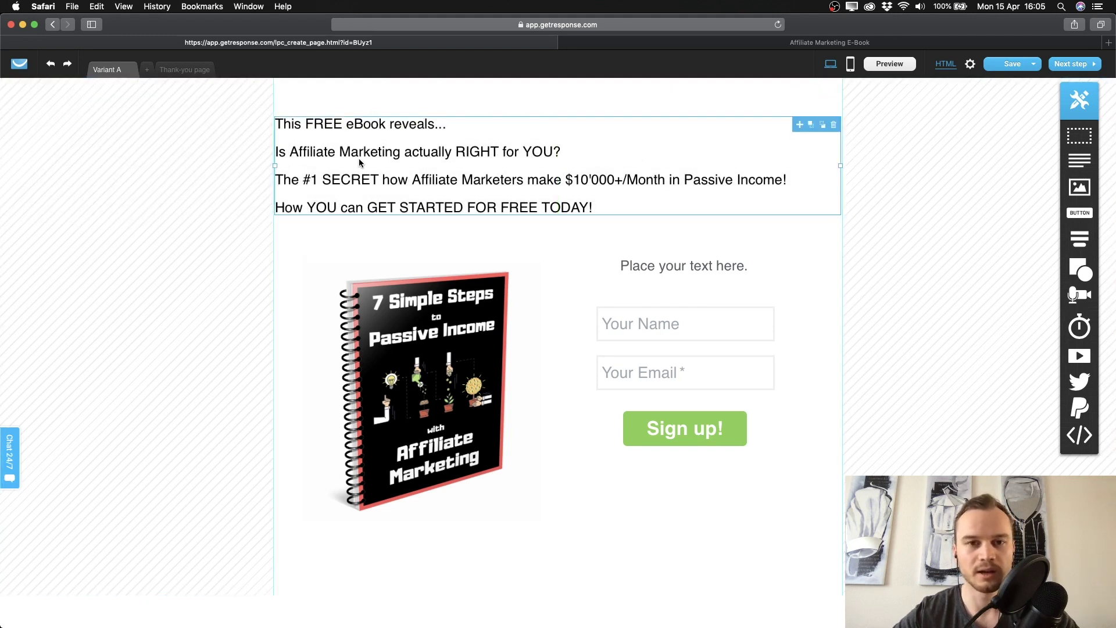
double_click(416, 128)
click(472, 153)
drag(457, 153, 562, 153)
click(601, 94)
click(580, 153)
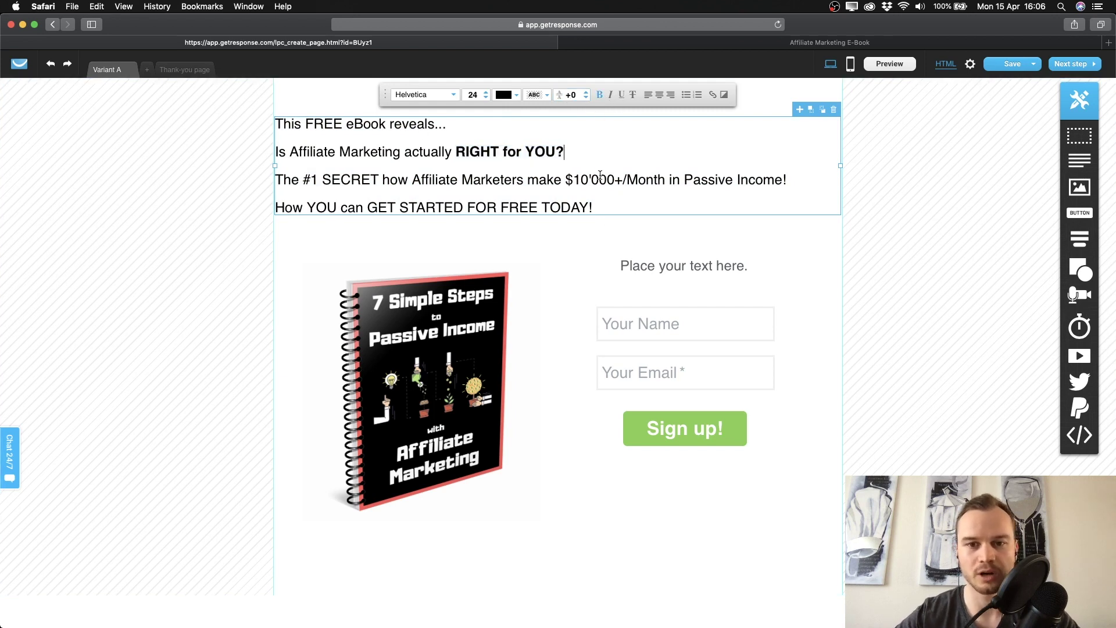
click(654, 263)
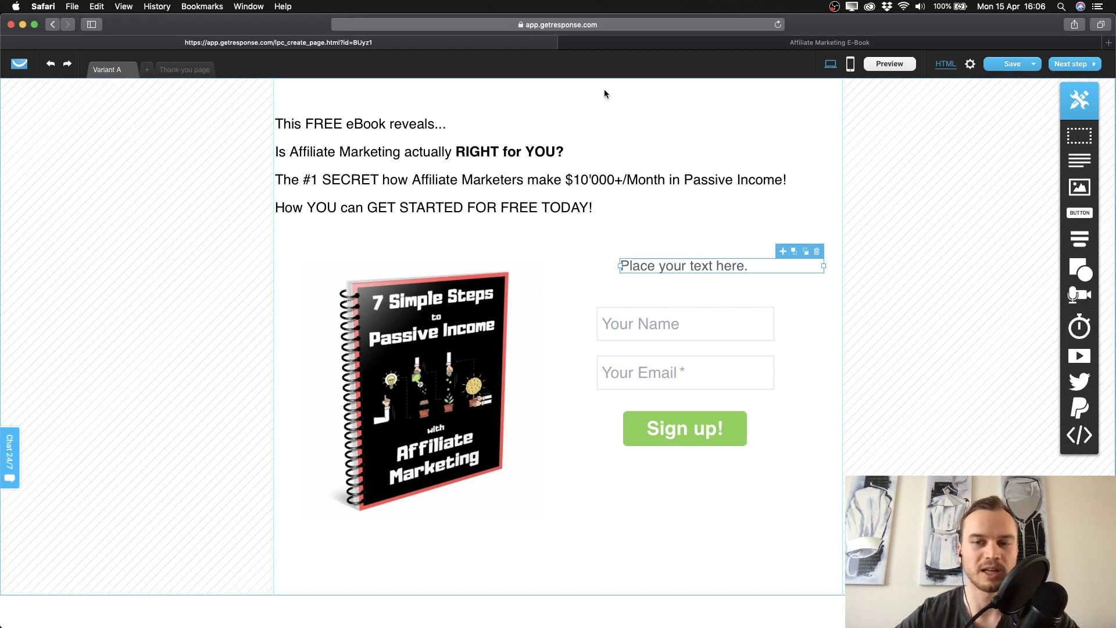
Paste the 'Enter your Name and Email…' sentence from the old page over 'Place your text here.'.
click(688, 45)
drag(549, 260, 804, 293)
key(super+c)
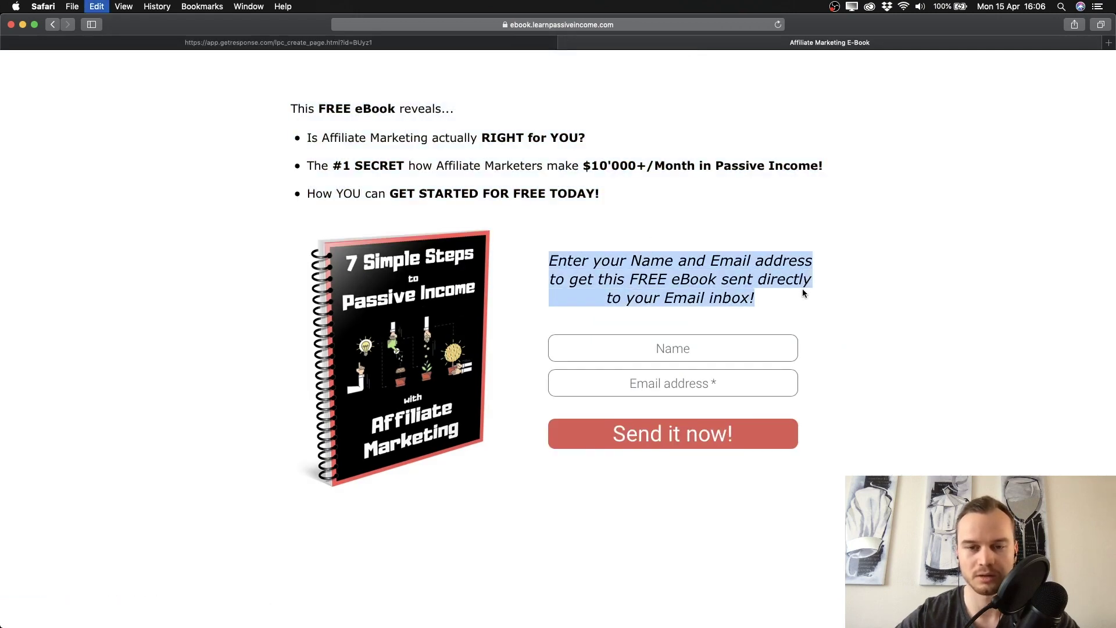
click(407, 40)
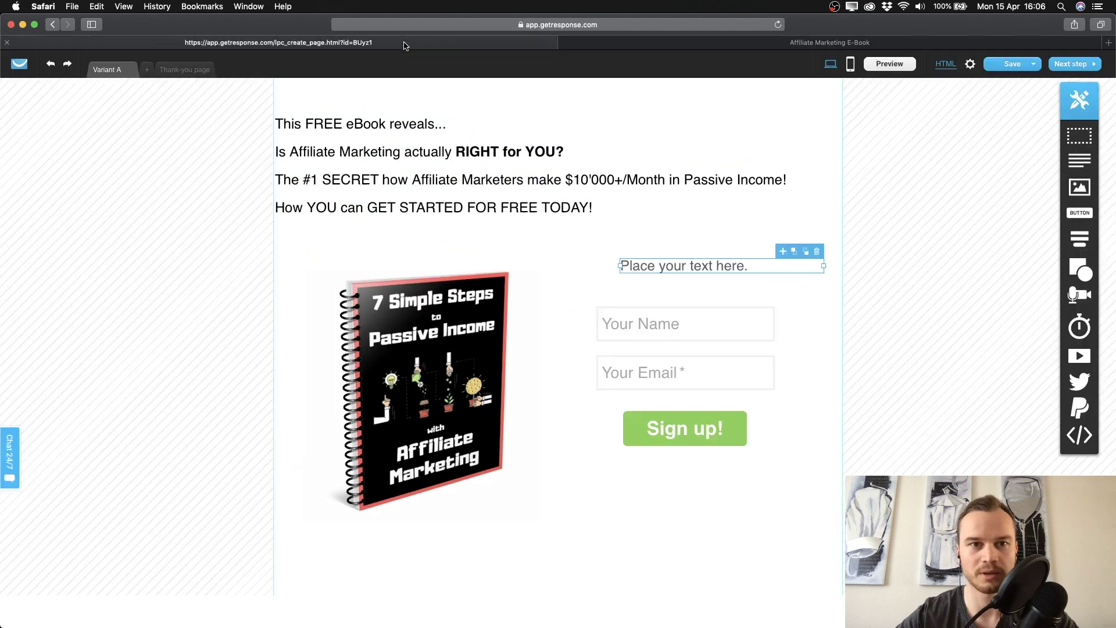
triple_click(657, 268)
key(super+v)
click(574, 280)
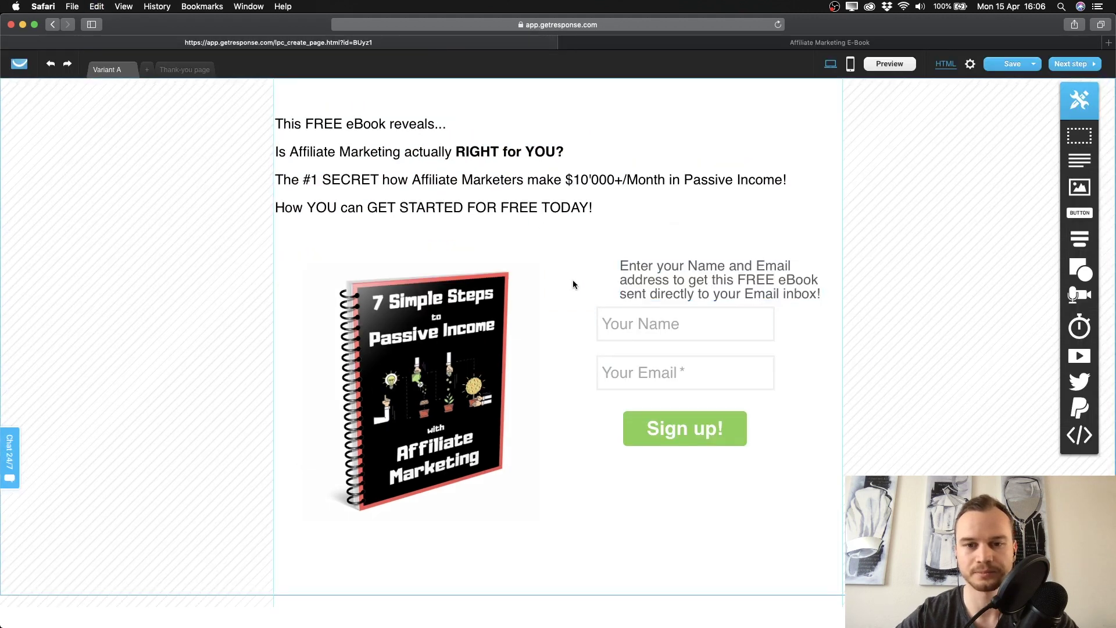
Center-align the sign-up text and move the webform lower beneath it.
triple_click(653, 267)
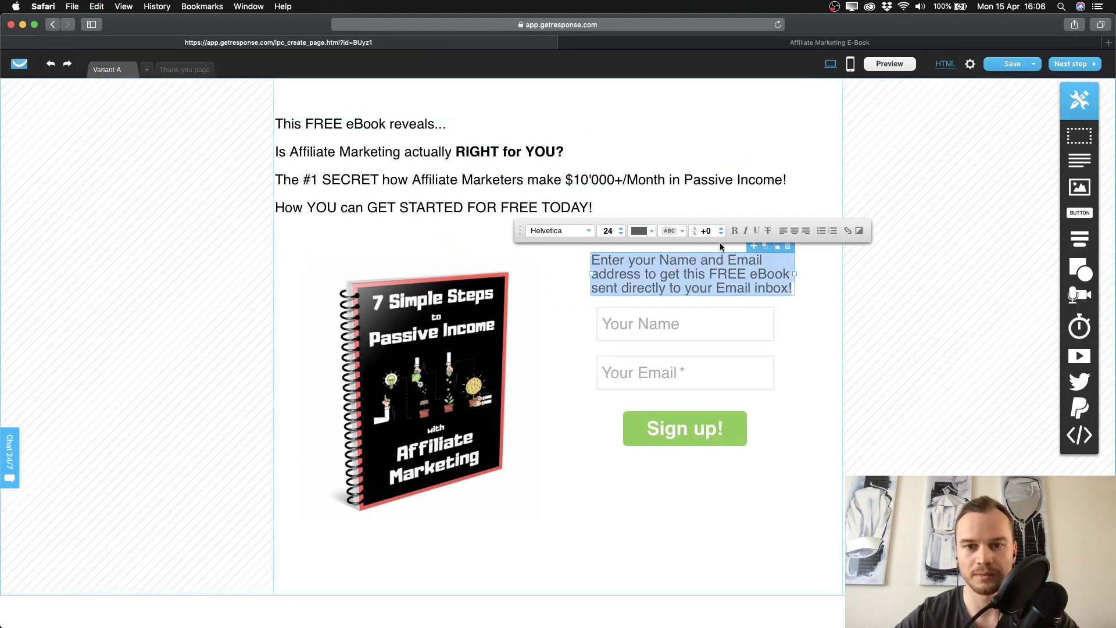
click(794, 230)
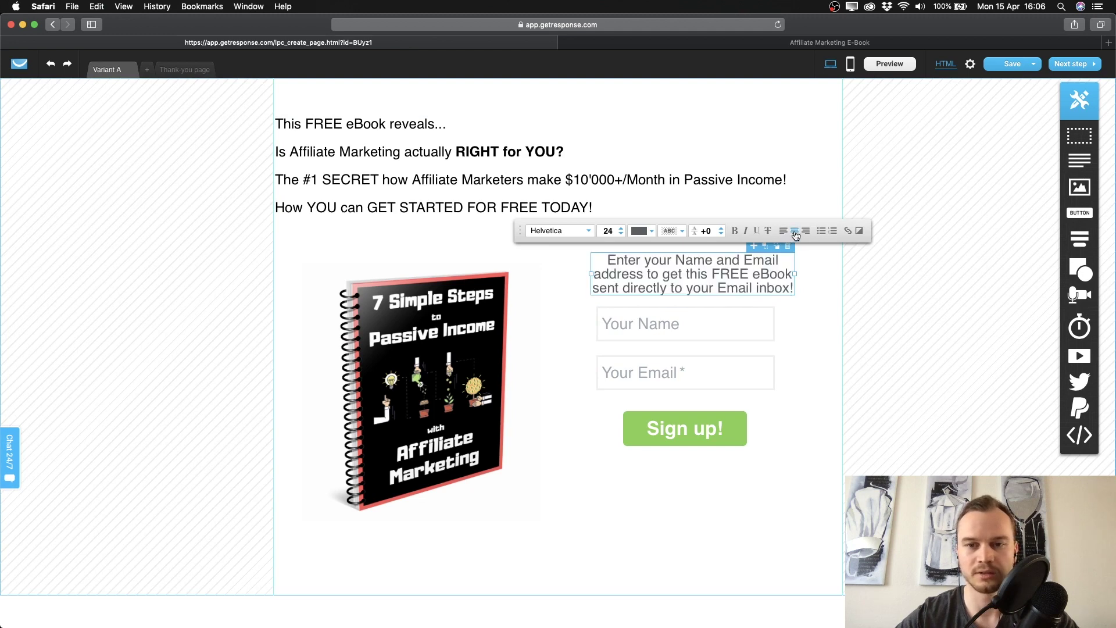
click(797, 361)
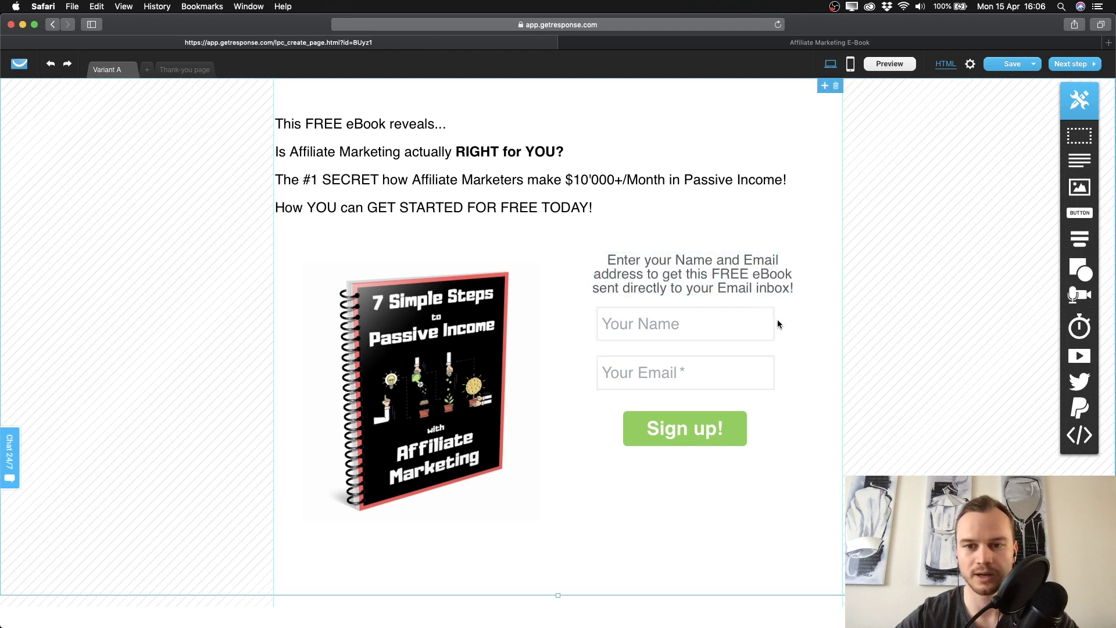
click(768, 351)
drag(773, 402, 767, 454)
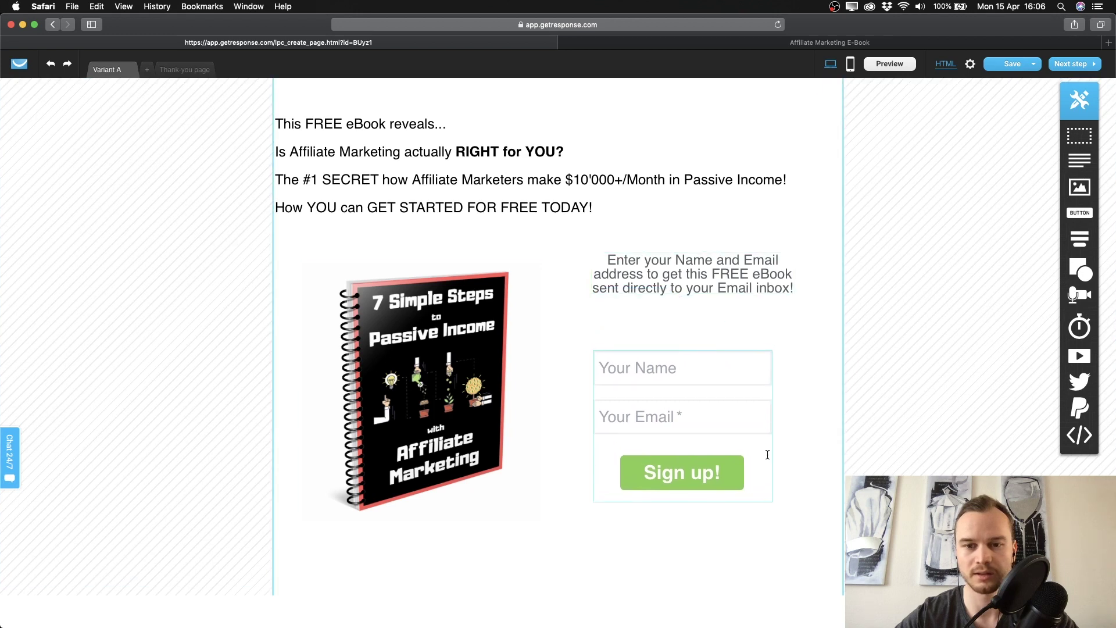
drag(689, 271, 681, 298)
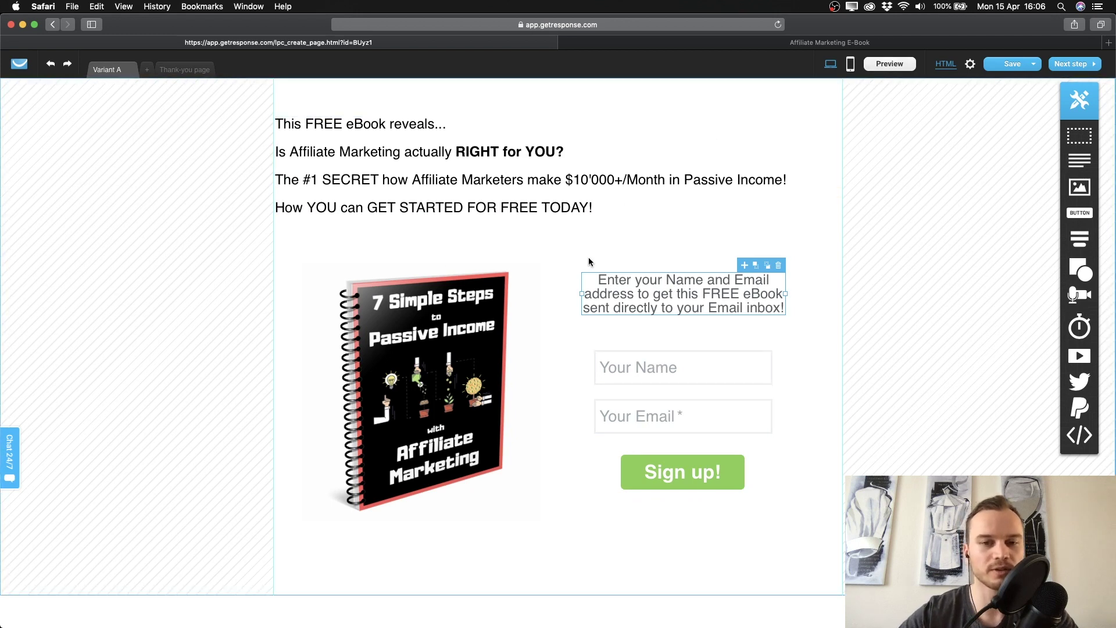
click(896, 63)
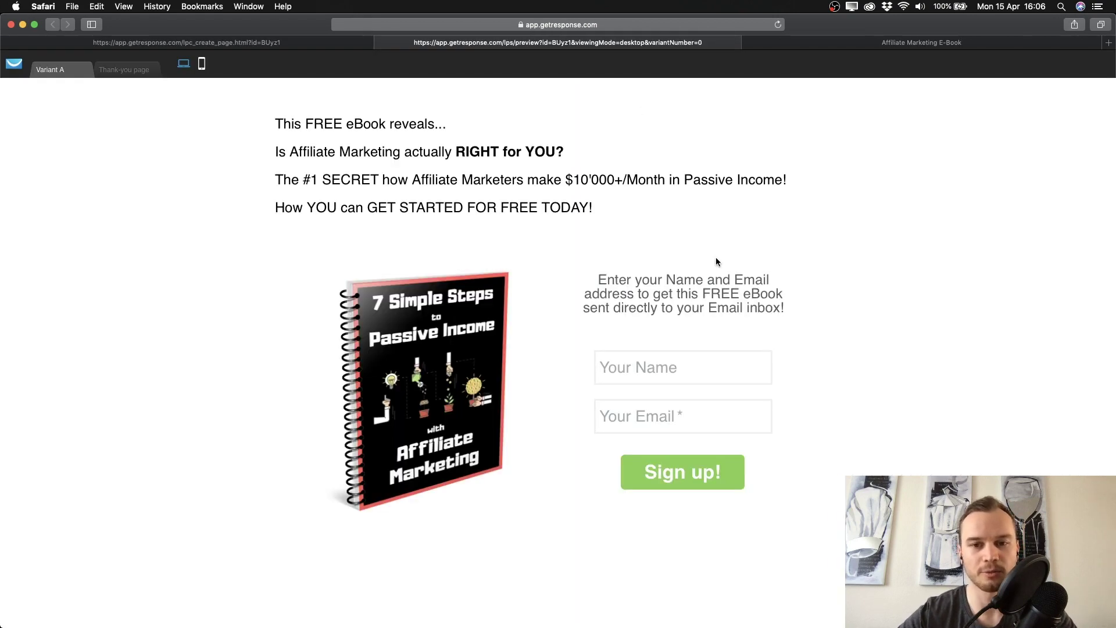
click(641, 367)
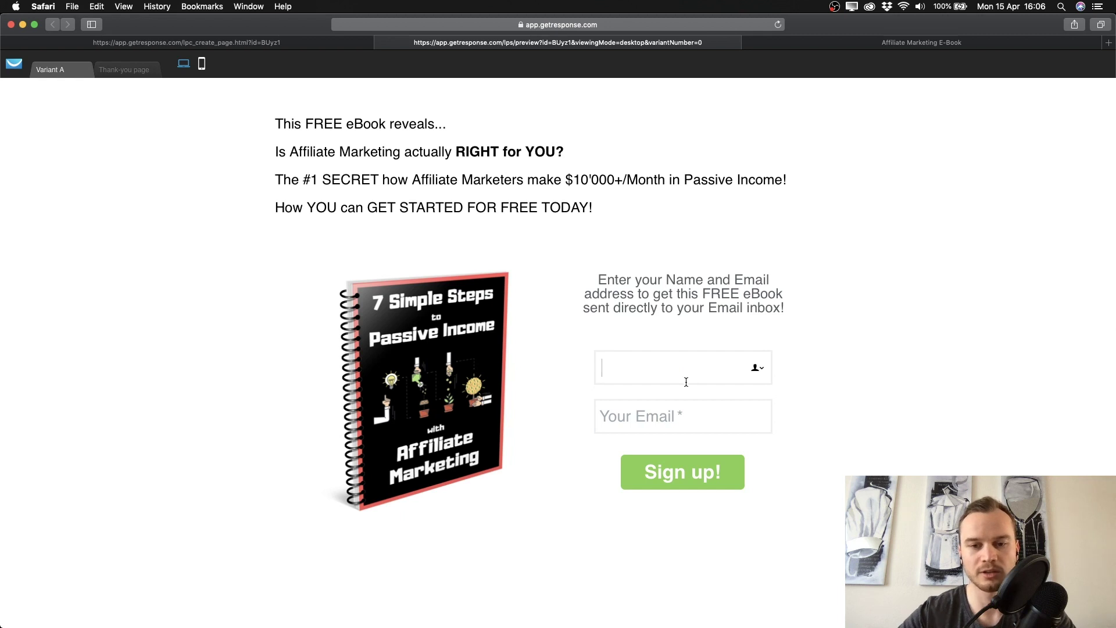
text(SImon)
key(BackSpace)
key(BackSpace)
key(BackSpace)
key(BackSpace)
text(imon)
click(667, 417)
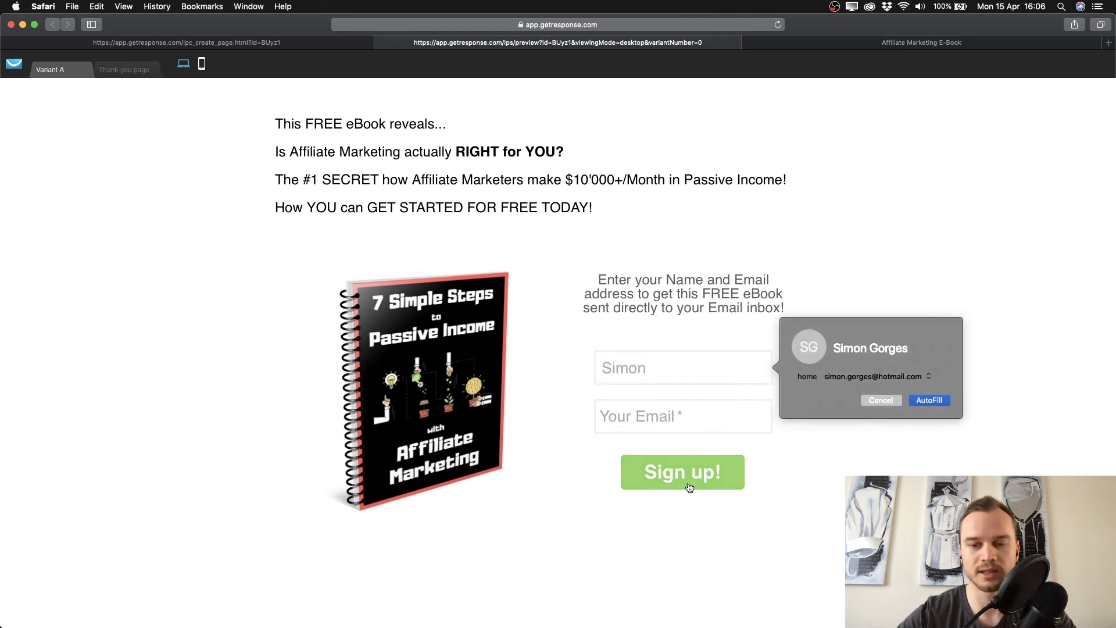
click(814, 454)
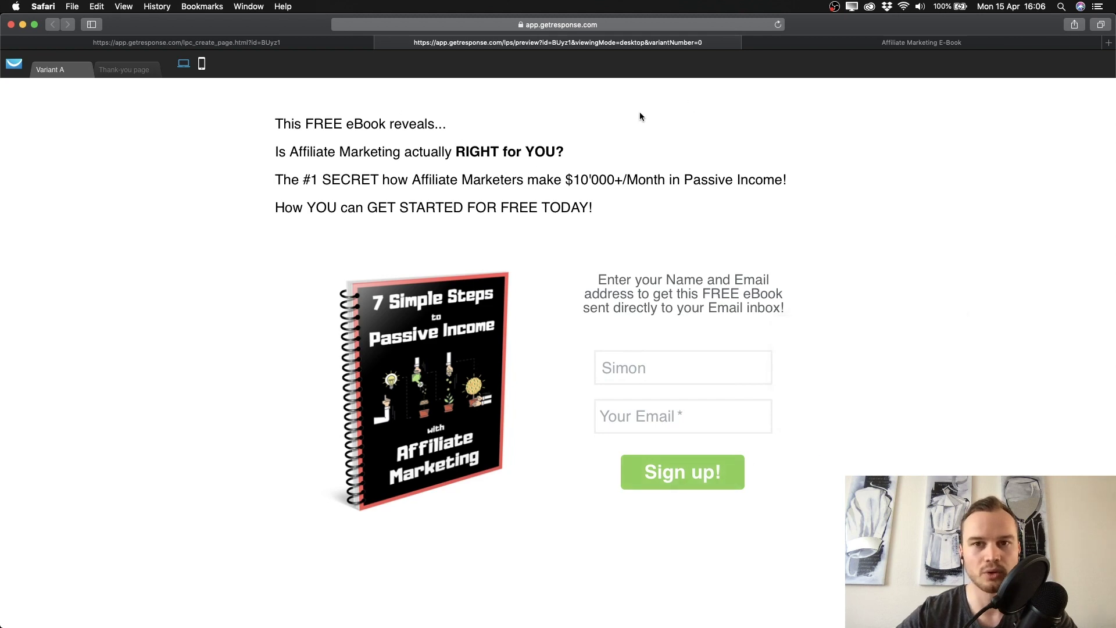
click(381, 43)
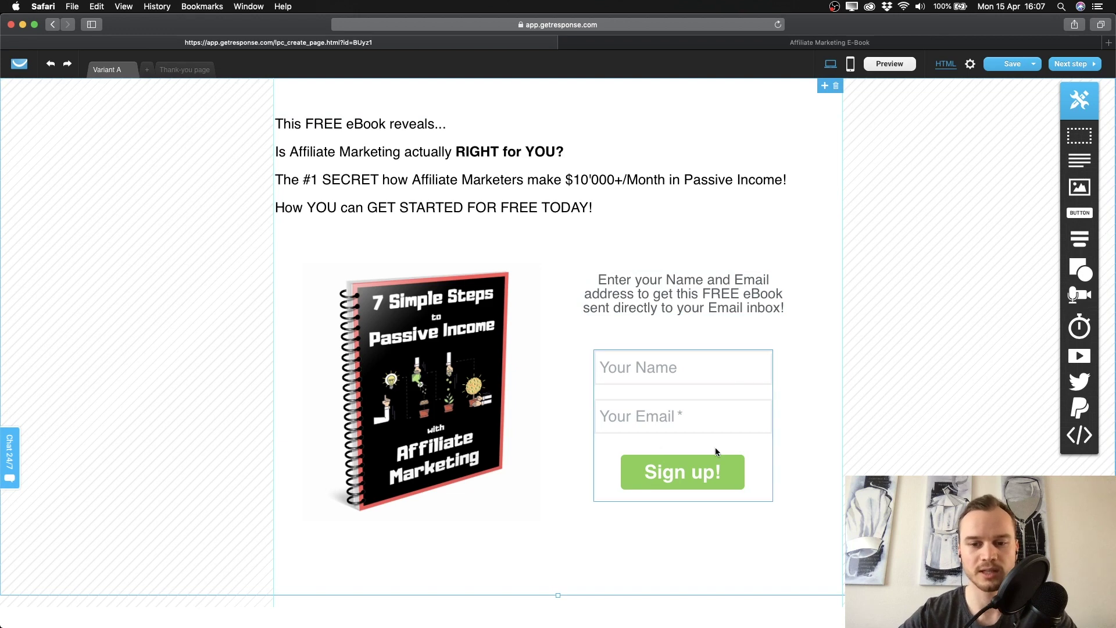
Relabel the Sign up! button to 'download' and request the mobile version of the page.
click(678, 474)
double_click(678, 475)
text(download)
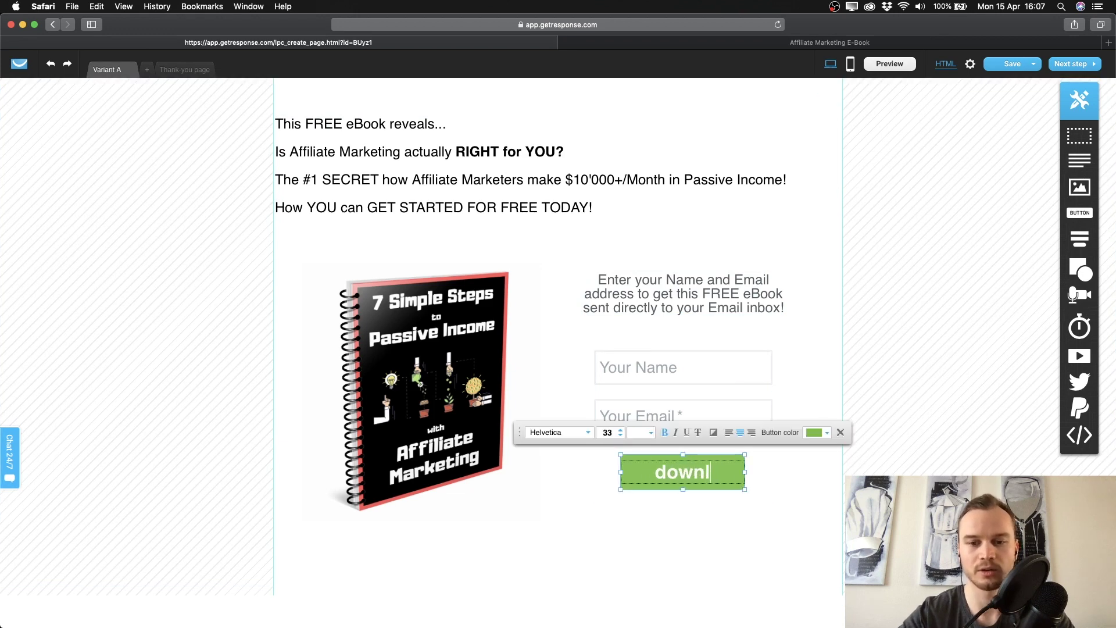
click(724, 518)
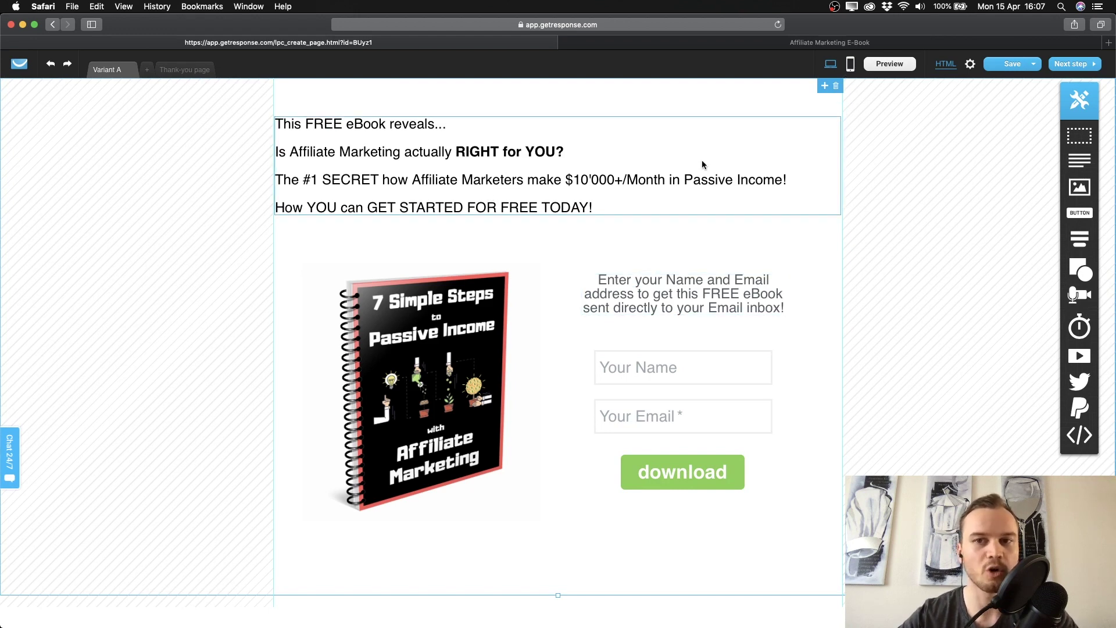
click(851, 65)
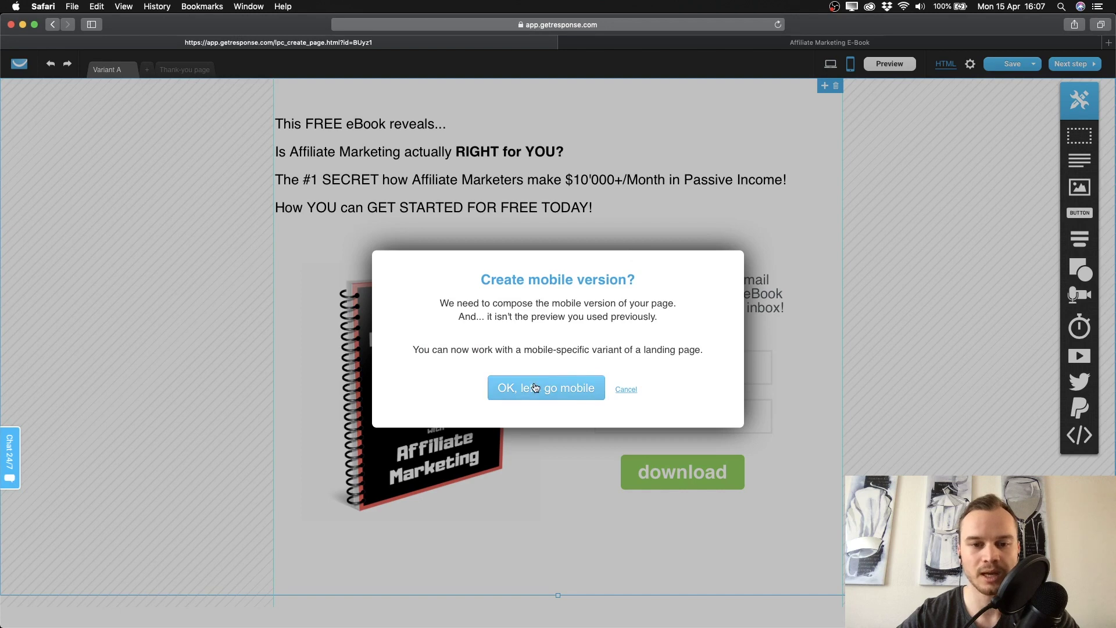
Confirm going mobile, shrink and centre the eBook image, and raise the sign-up text toward it.
click(543, 379)
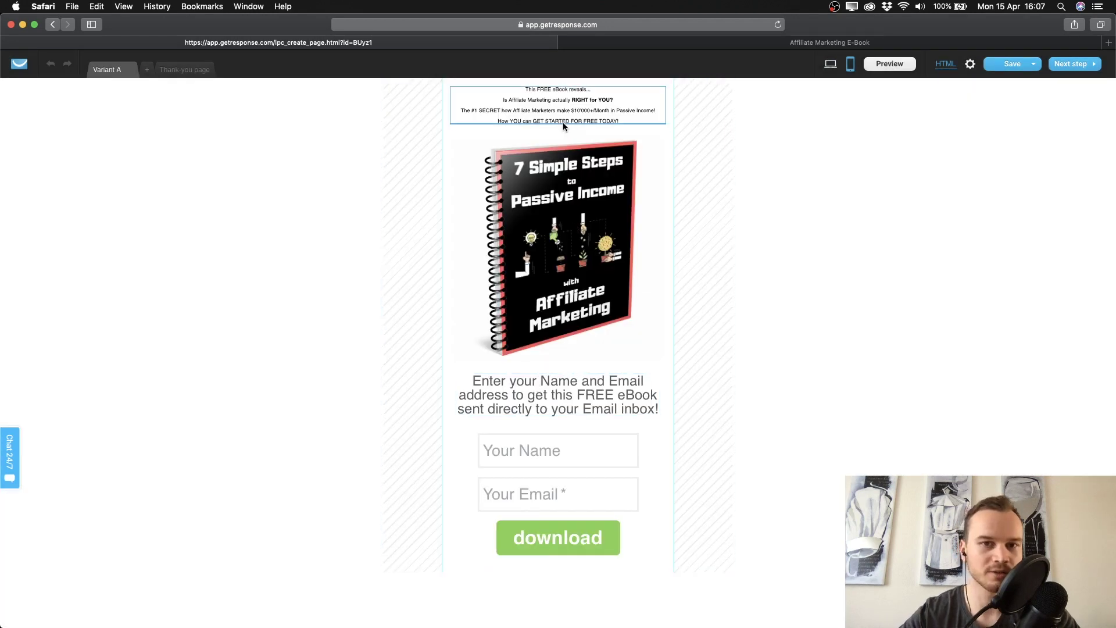
click(590, 246)
drag(664, 367, 602, 296)
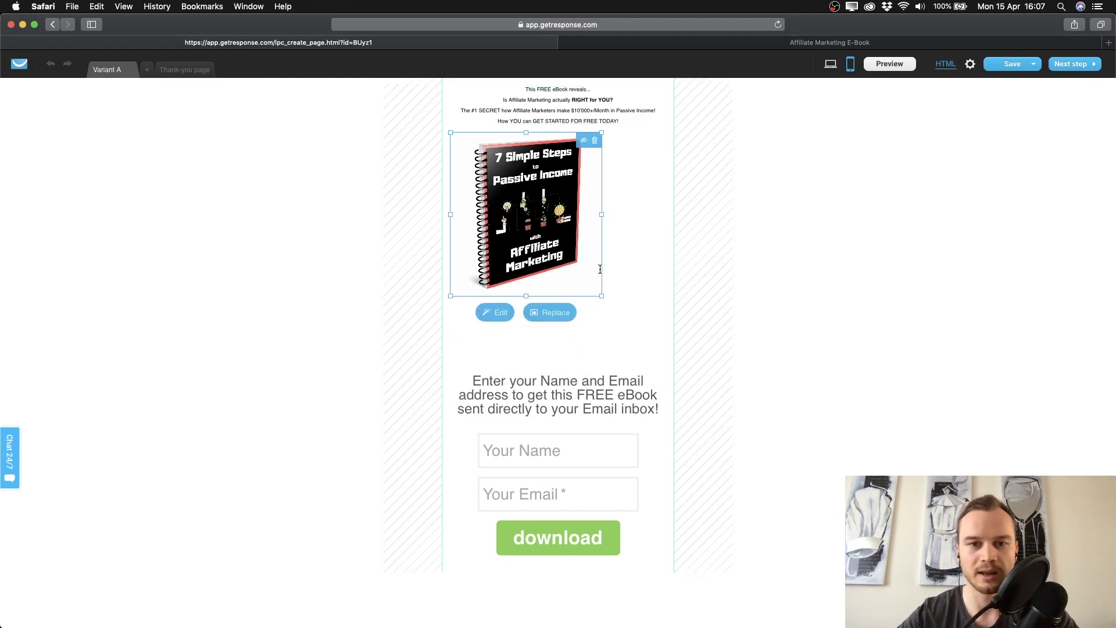
drag(550, 234, 582, 244)
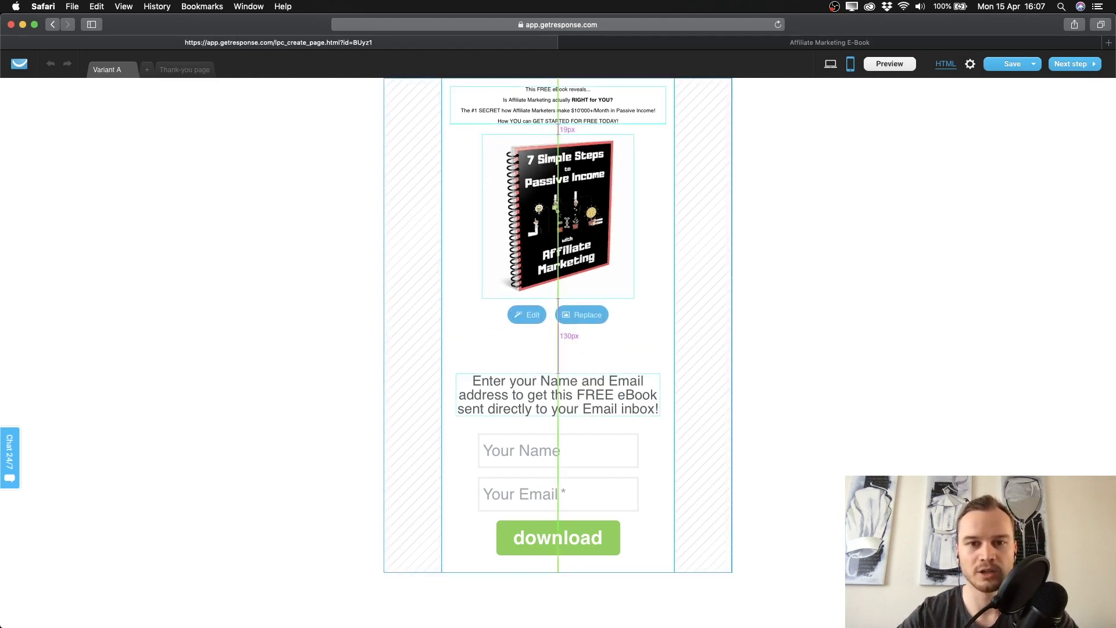
drag(557, 384, 556, 364)
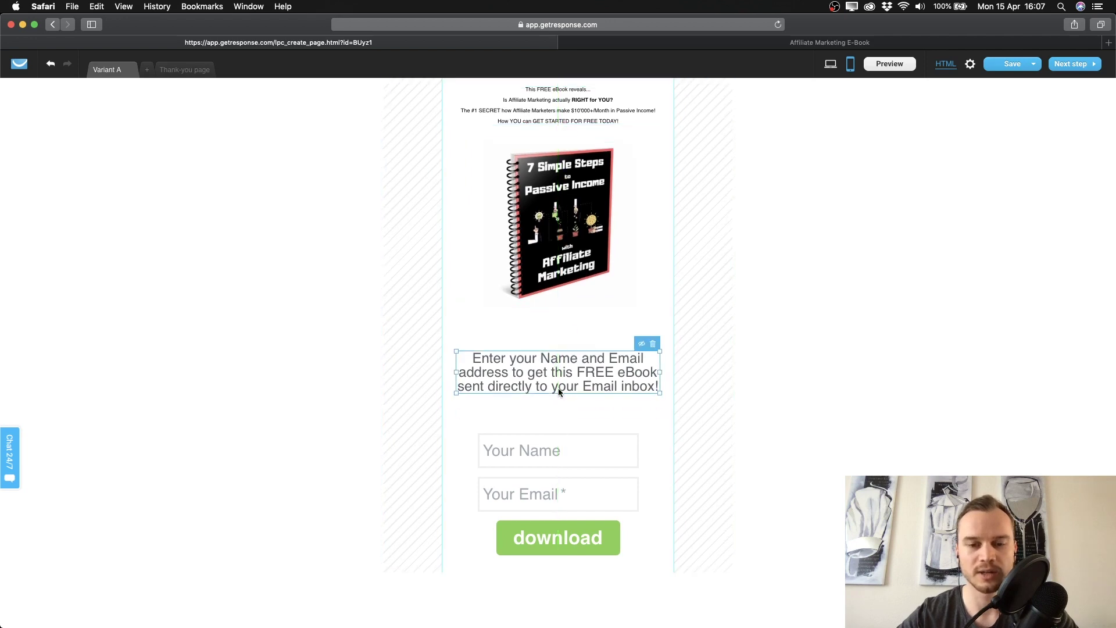
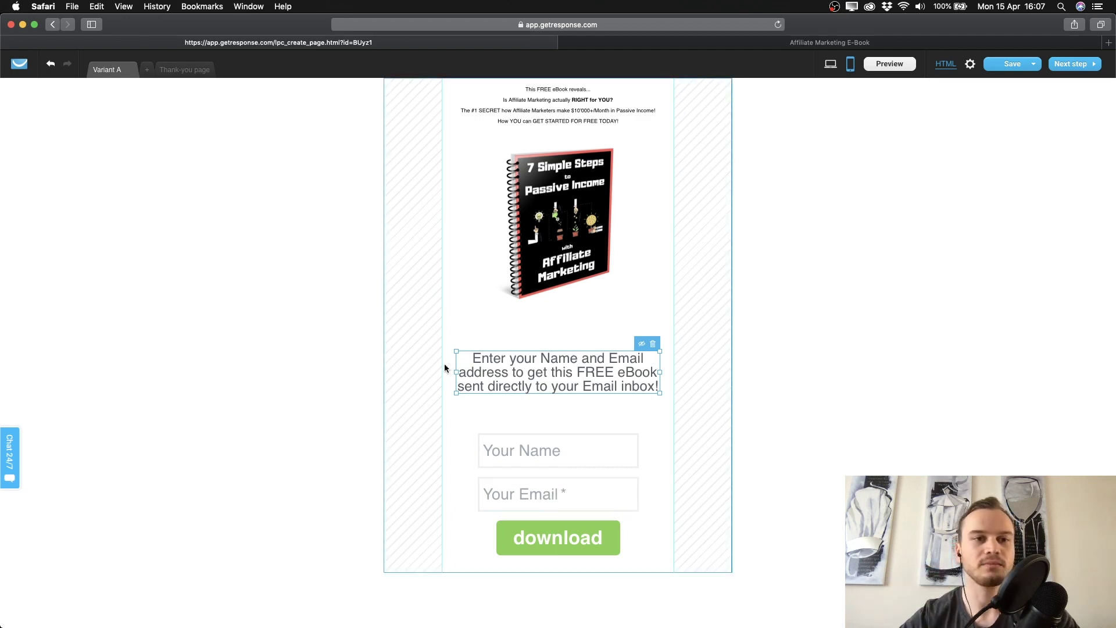
Switch the editor to desktop view and bring up the Thank-you page's Congratulations template.
click(184, 69)
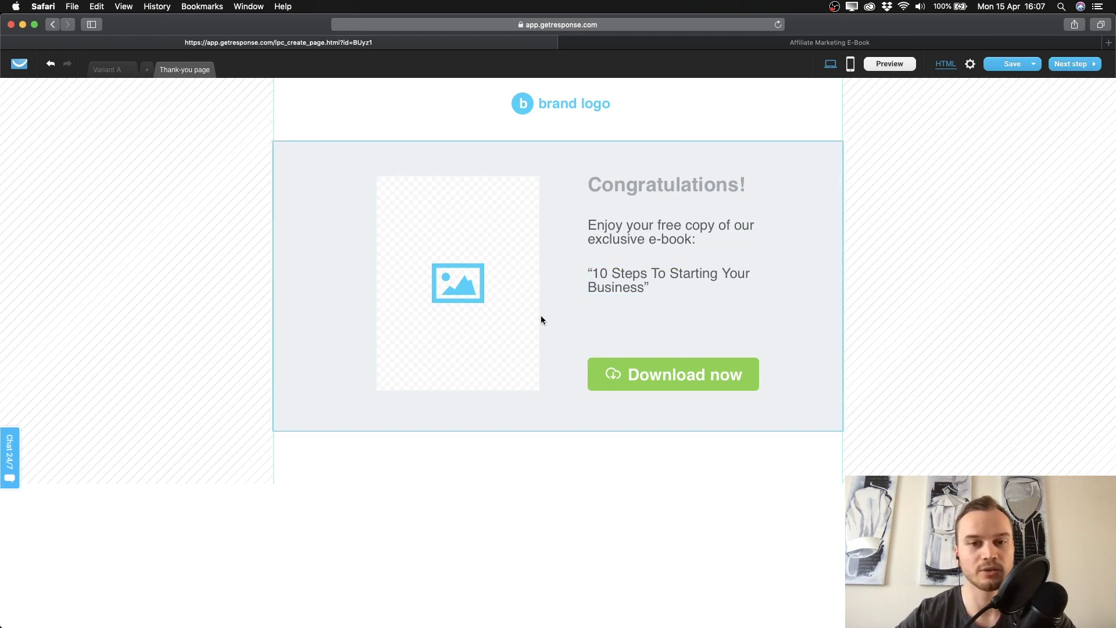
click(120, 70)
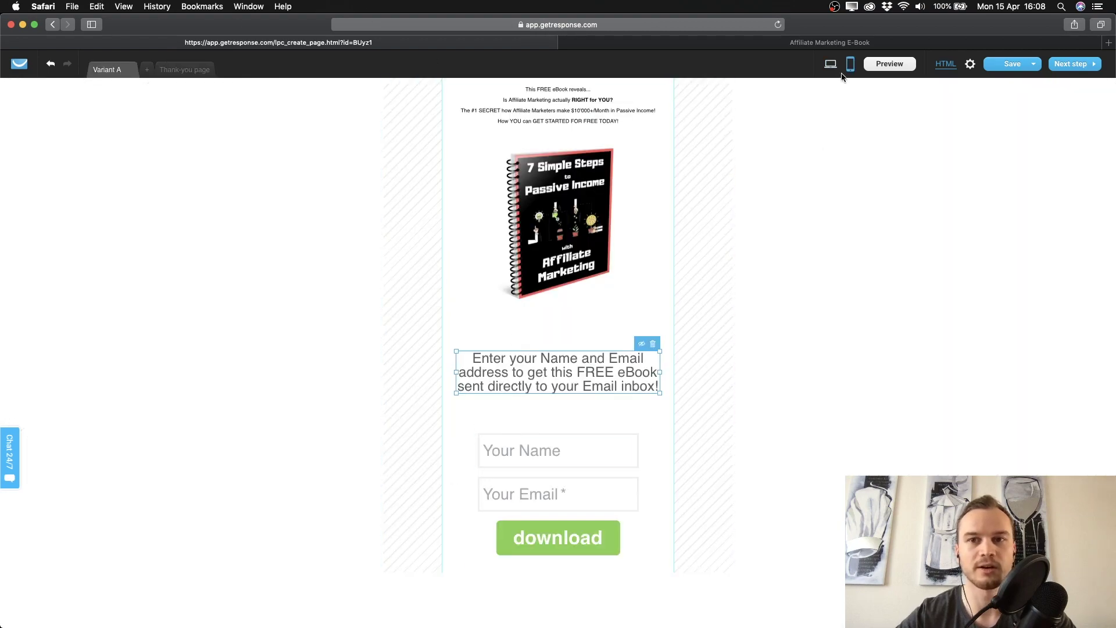
click(831, 65)
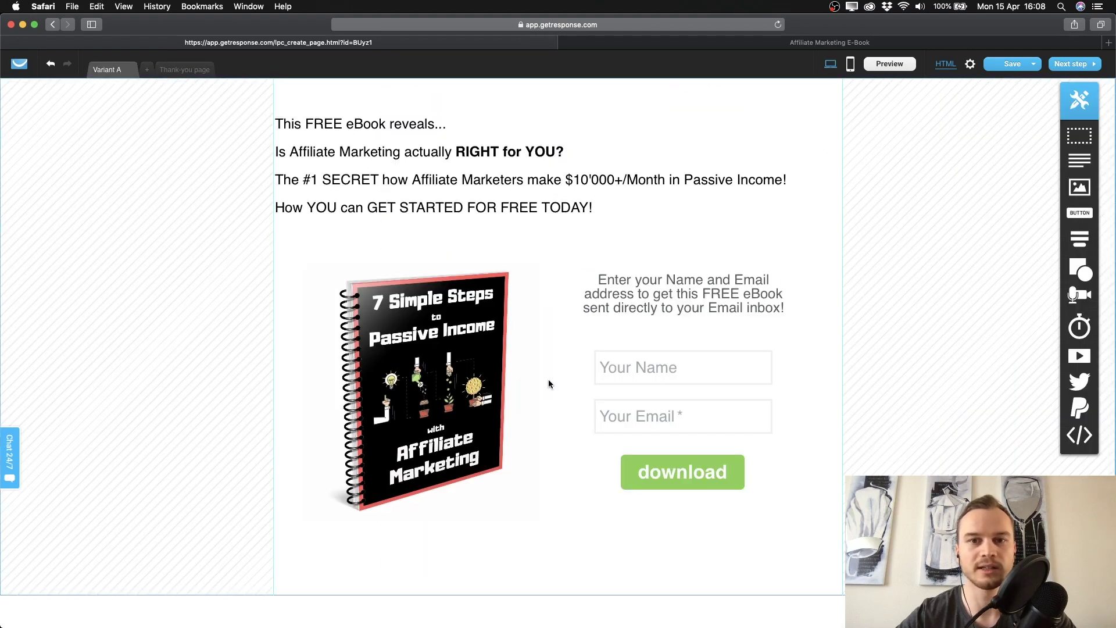
click(203, 72)
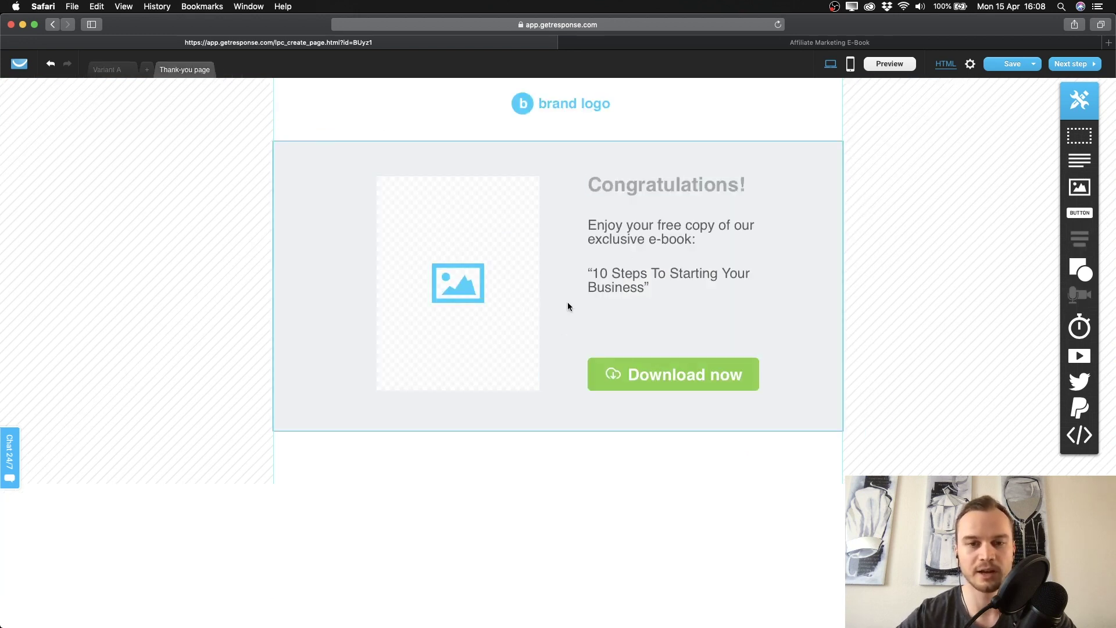
Delete the grey Congratulations section and the brand logo block.
click(557, 178)
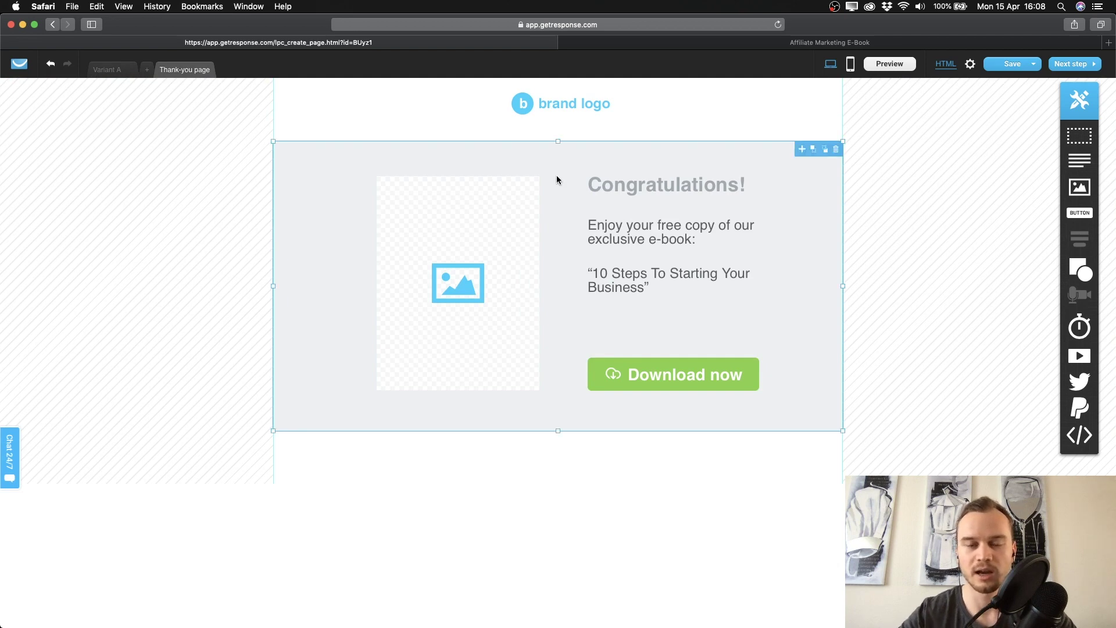
key(BackSpace)
click(578, 113)
key(BackSpace)
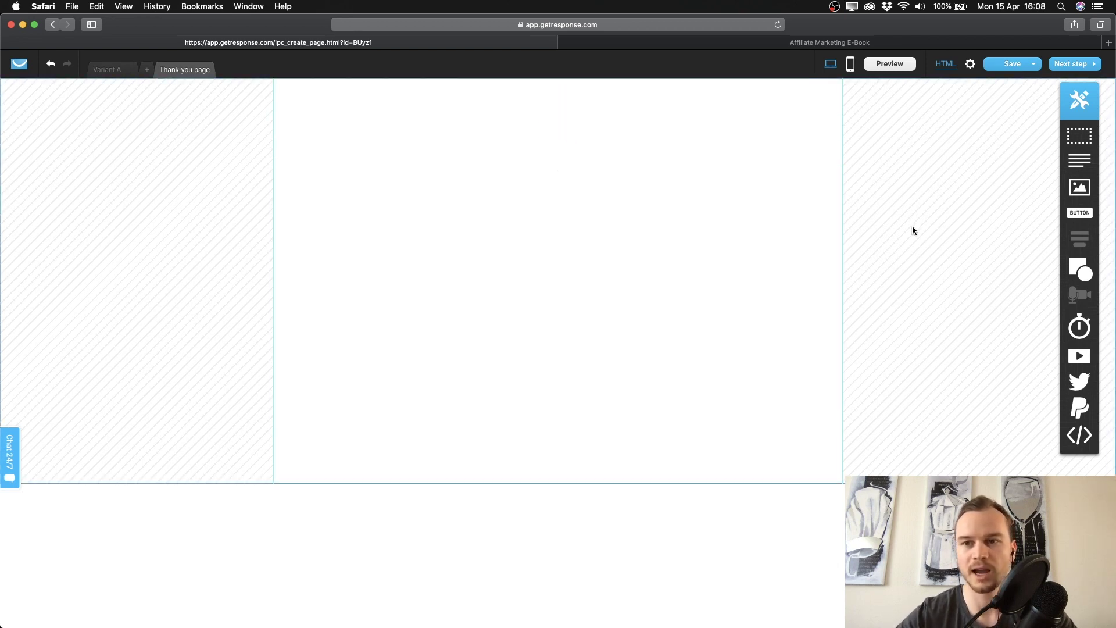
Add an image block and a text block reading 'Thank you! Go check your inbox!'.
click(1080, 186)
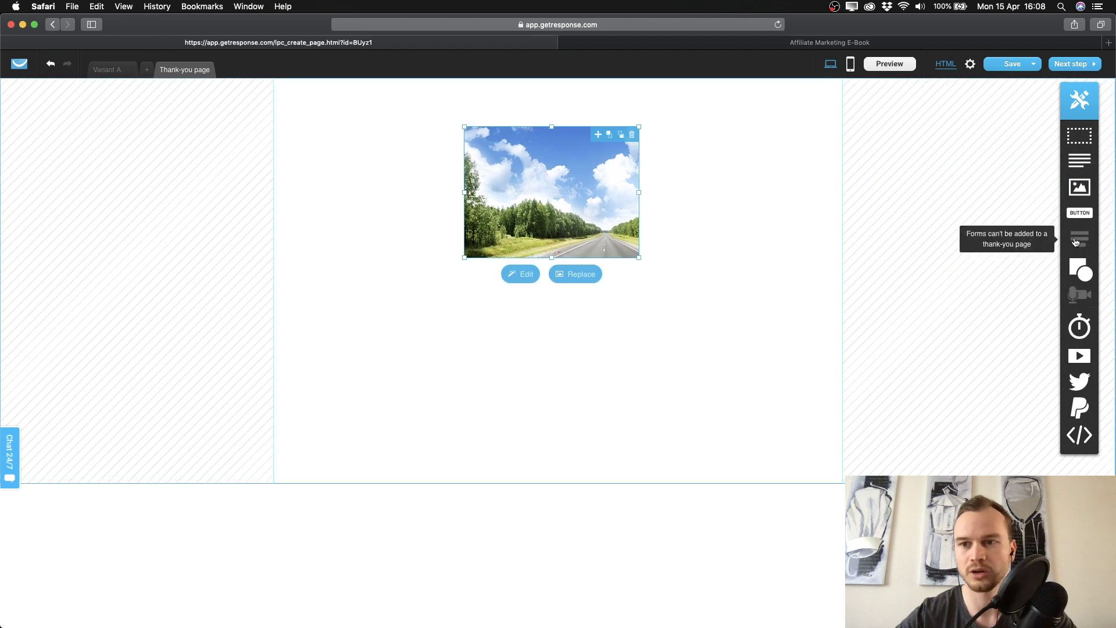
drag(1079, 160, 560, 352)
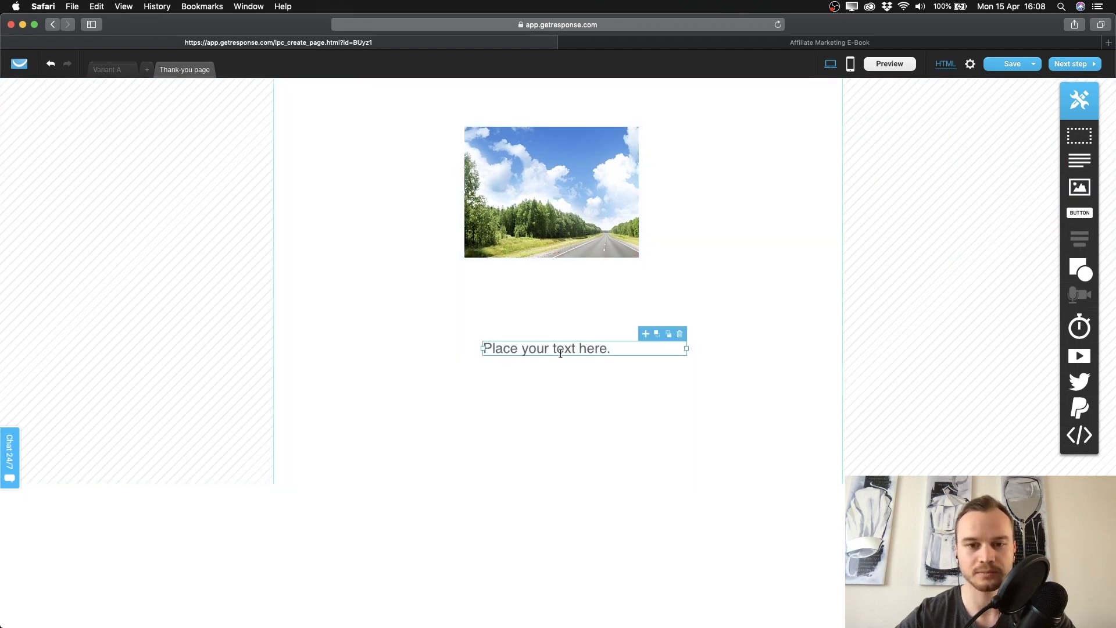
double_click(560, 352)
text(Th)
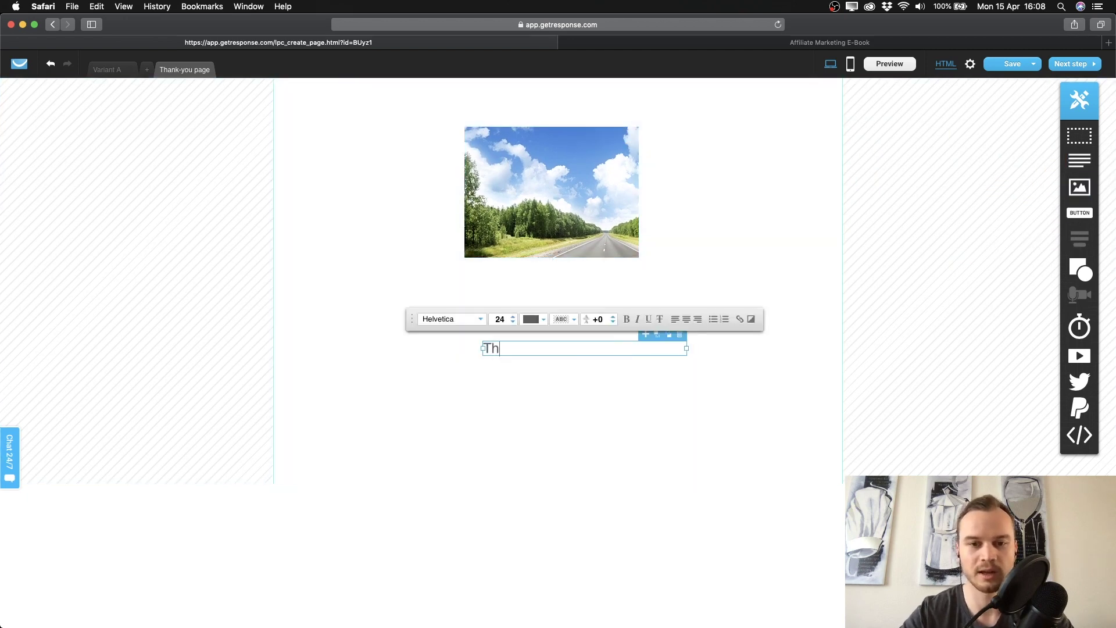
text(ank you! )
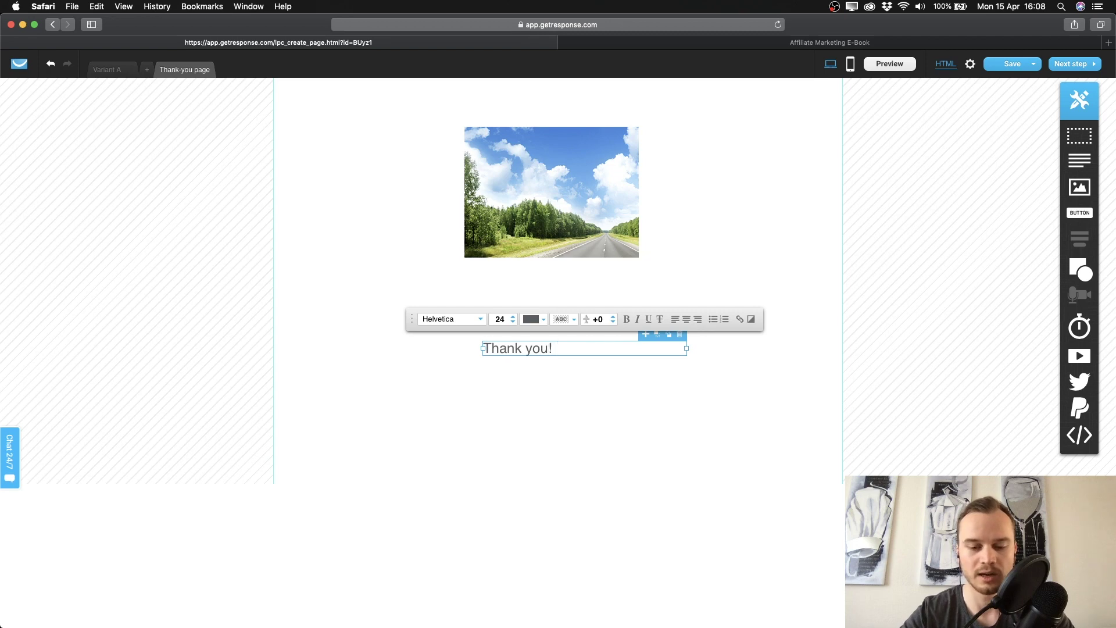
text(GO ch)
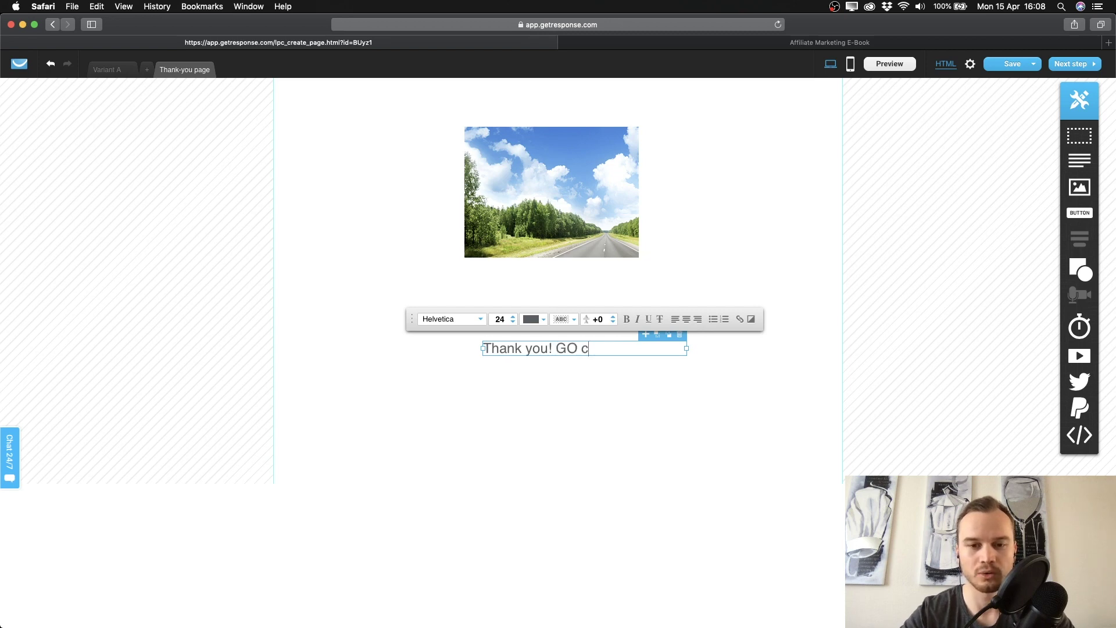
key(BackSpace)
key(BackSpace)
key(BackSpace)
key(BackSpace)
text(o check you)
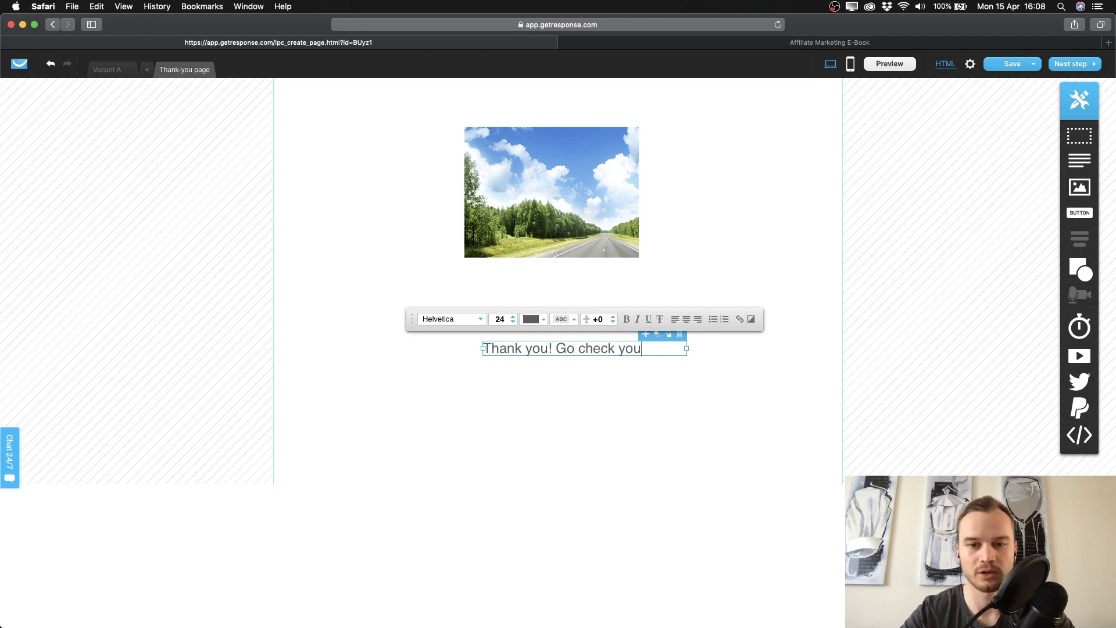
text(r inbox!)
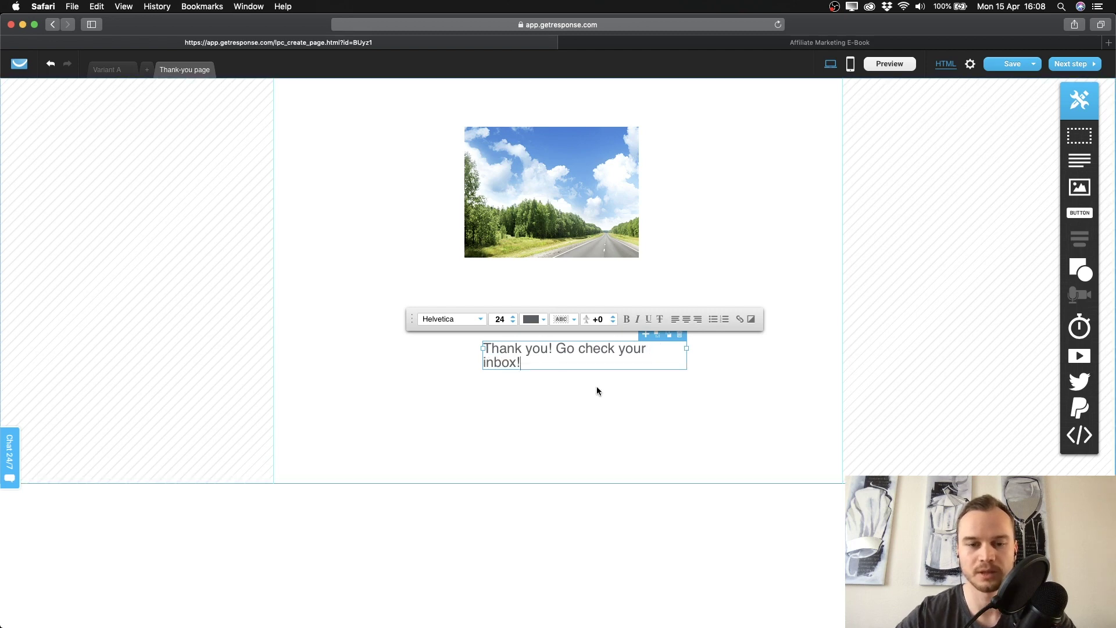
Widen the message text box so it fits one line and shift it left.
drag(687, 349, 818, 349)
click(706, 396)
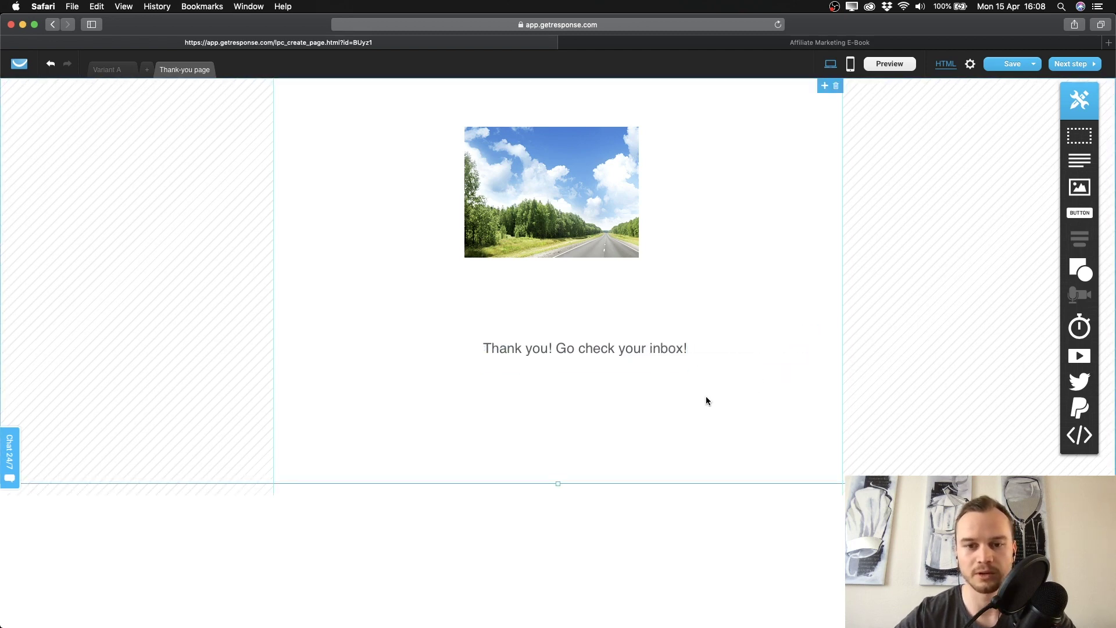
drag(646, 348, 570, 347)
Format the message bold, size 30, in green #21AE00.
double_click(570, 348)
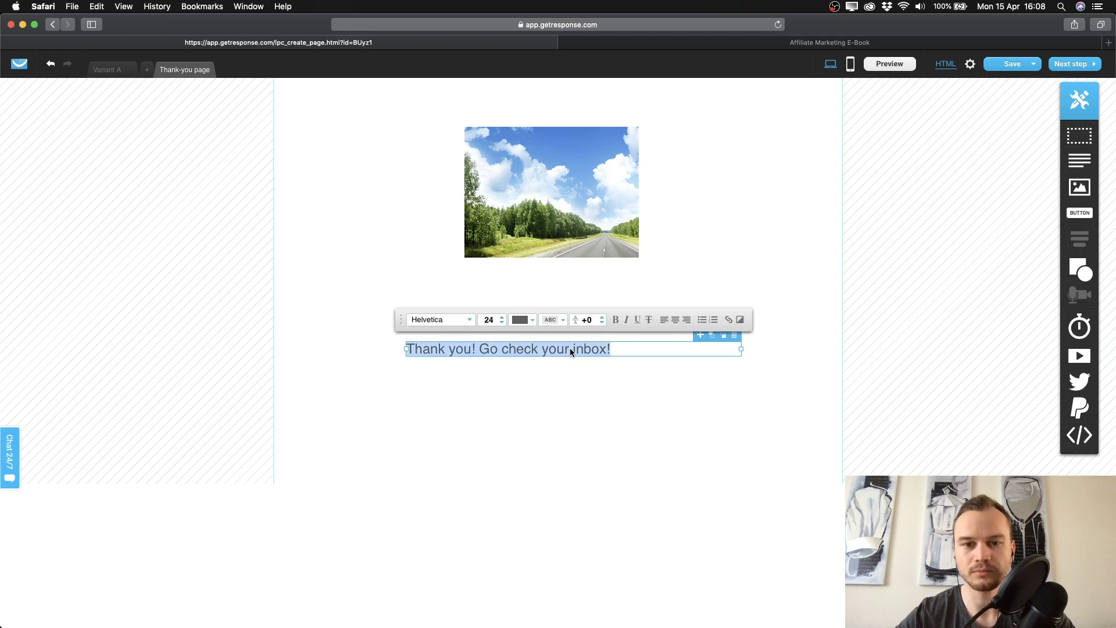
click(616, 320)
click(502, 318)
click(502, 317)
click(502, 317)
click(502, 317)
click(502, 317)
click(502, 318)
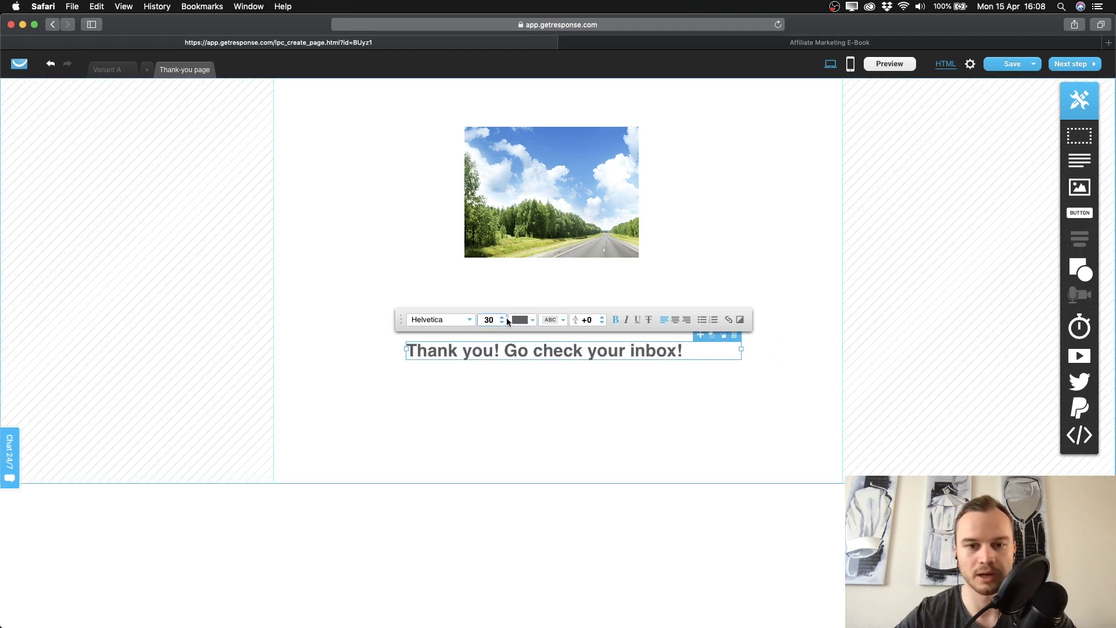
click(533, 320)
click(573, 262)
drag(573, 262, 573, 265)
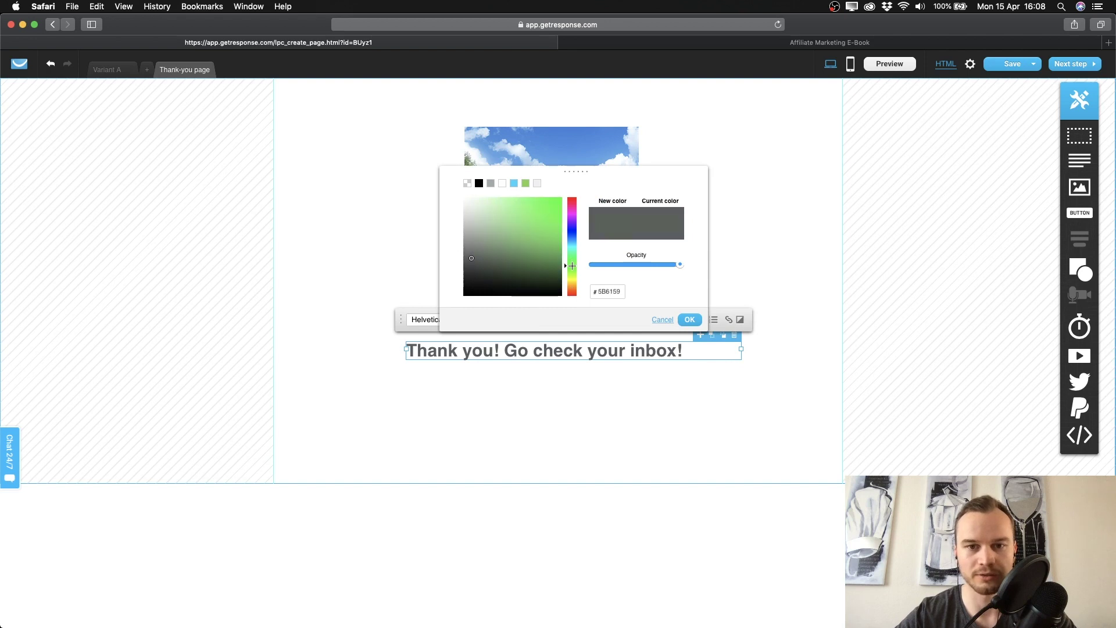
click(561, 228)
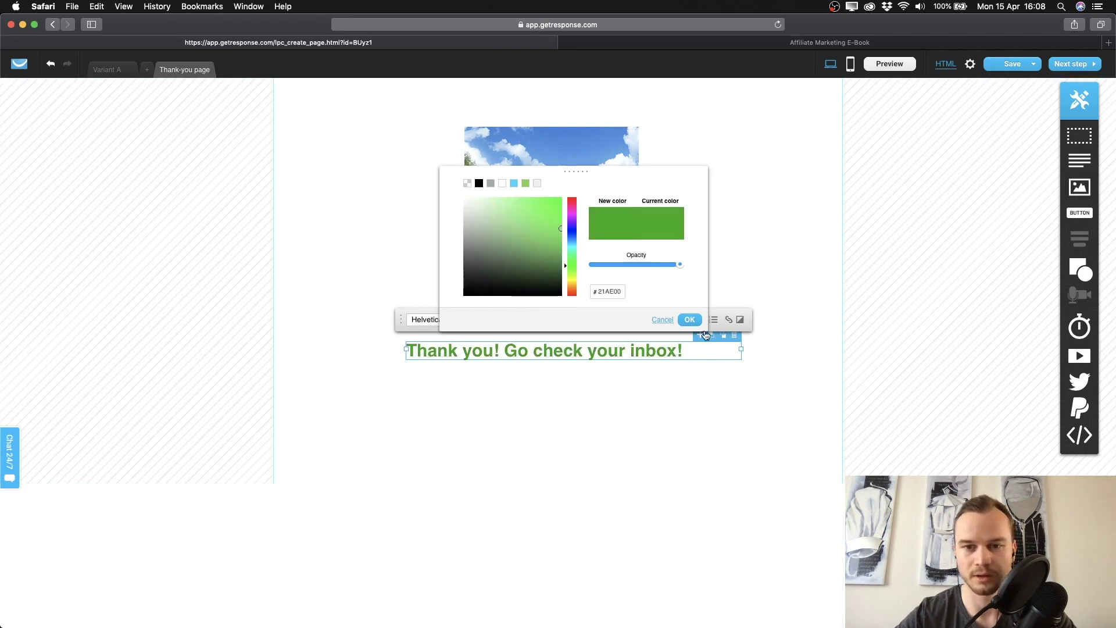
click(690, 319)
click(580, 374)
Centre-align the message and position it below the image.
drag(576, 370, 561, 395)
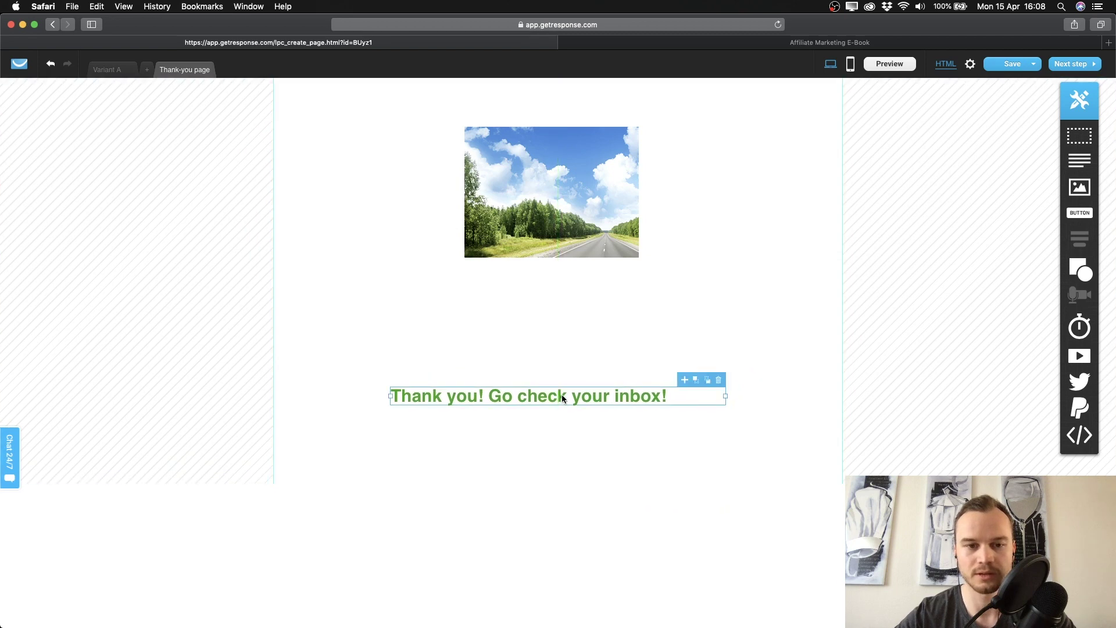
double_click(562, 396)
click(660, 367)
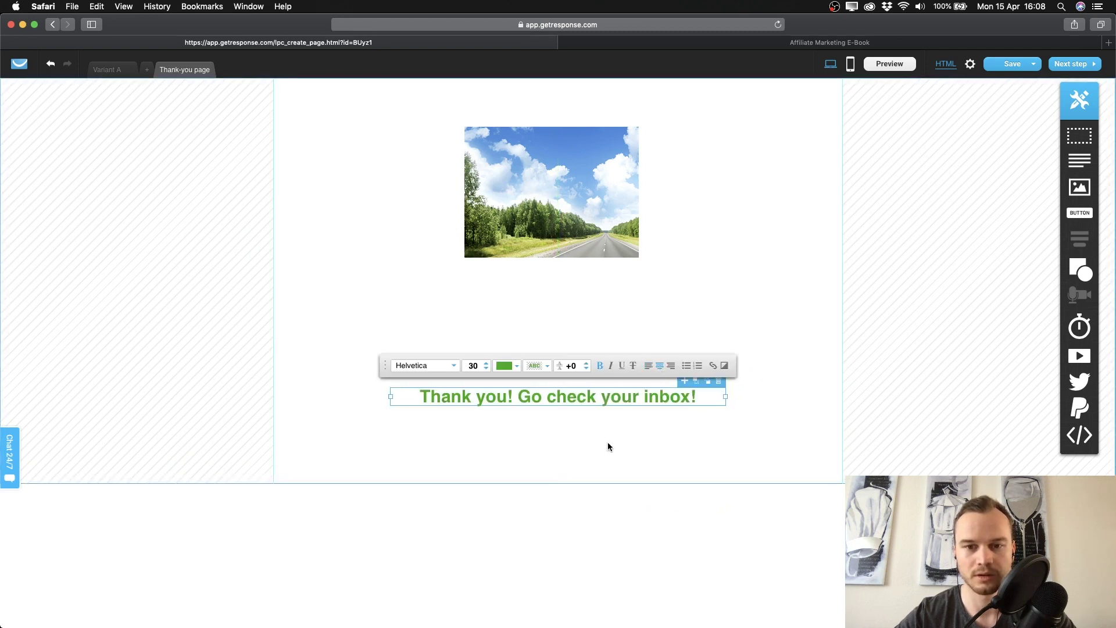
click(608, 448)
drag(598, 406, 588, 399)
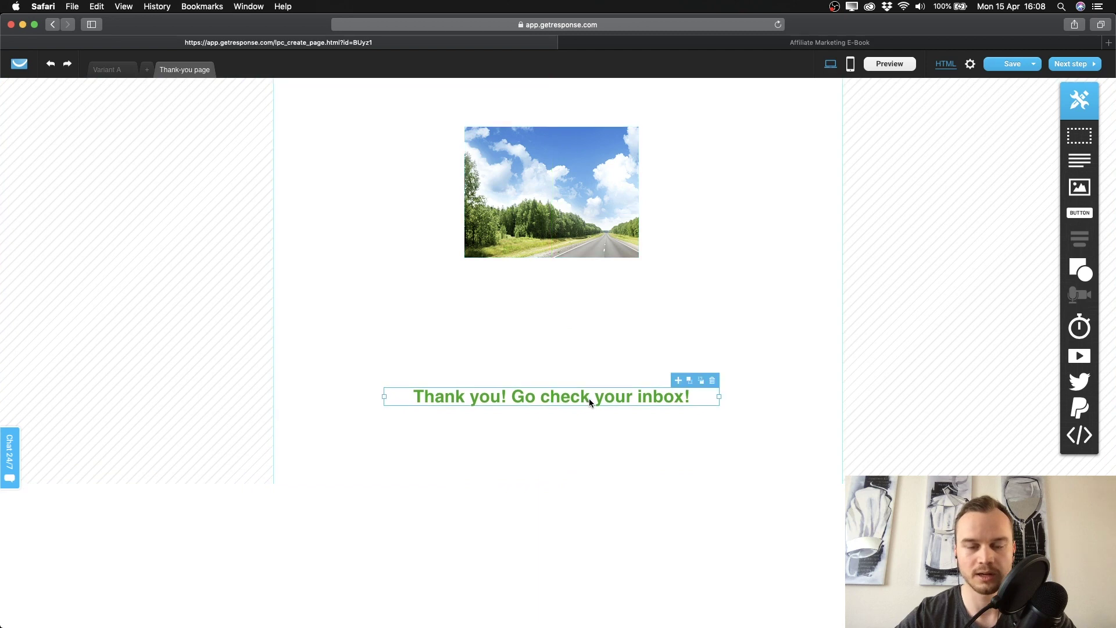
click(569, 231)
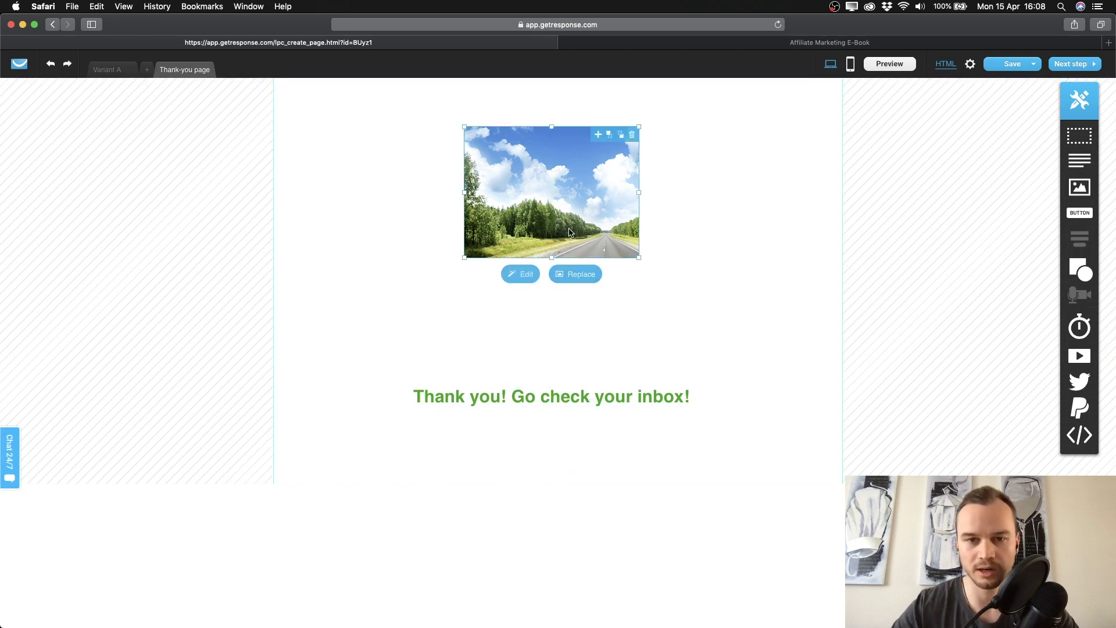
Replace the image with the thumbs-up illustration, extending the frame to show it whole.
click(575, 273)
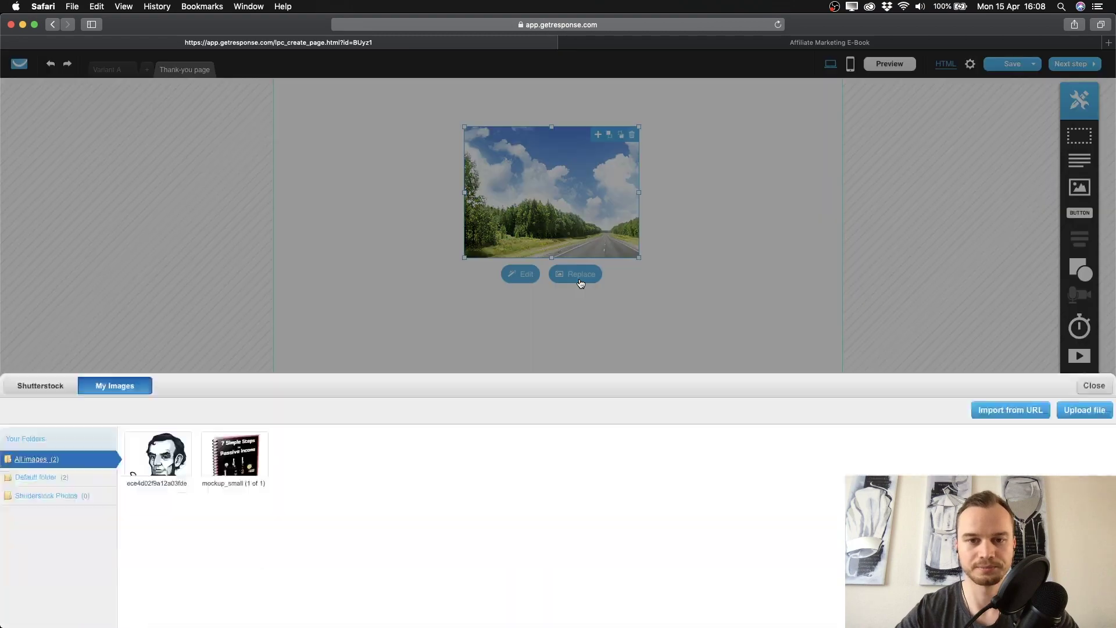
click(213, 187)
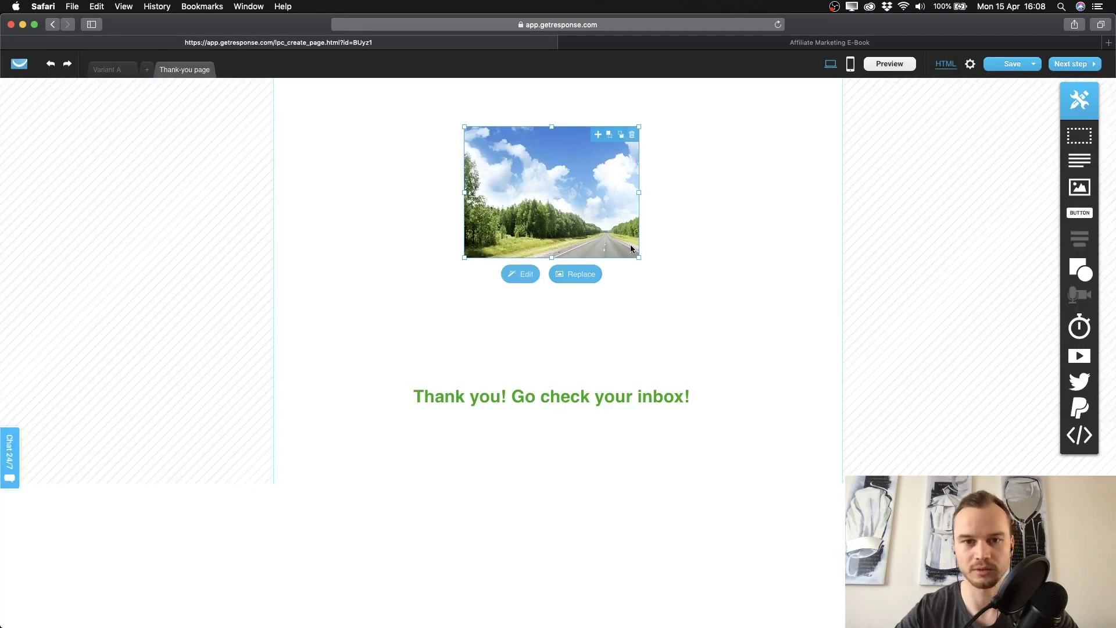
click(481, 104)
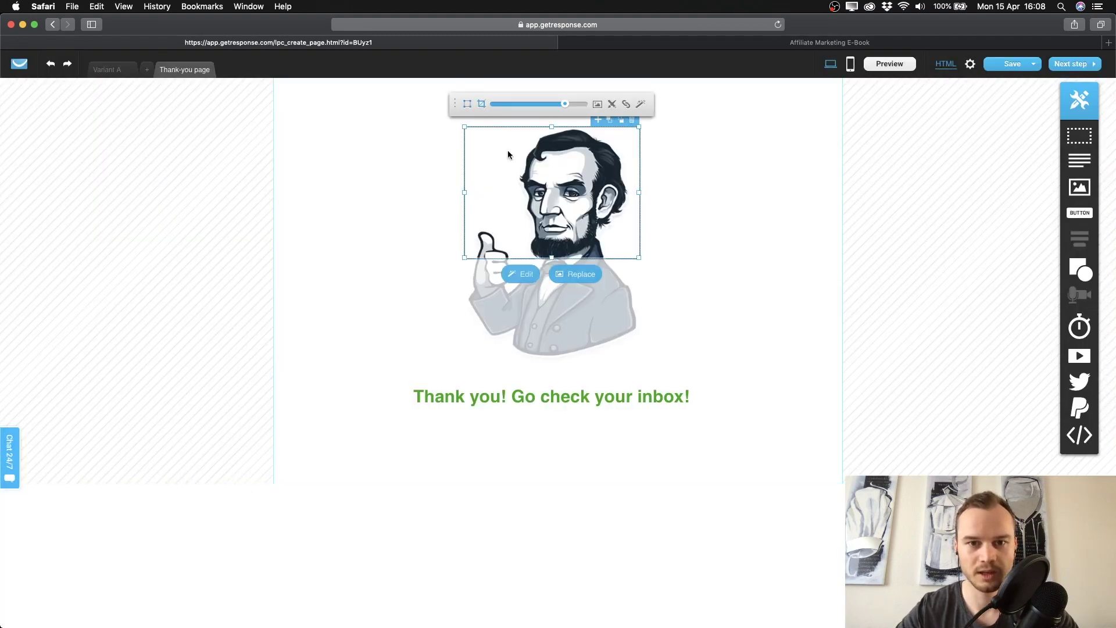
drag(551, 257, 551, 365)
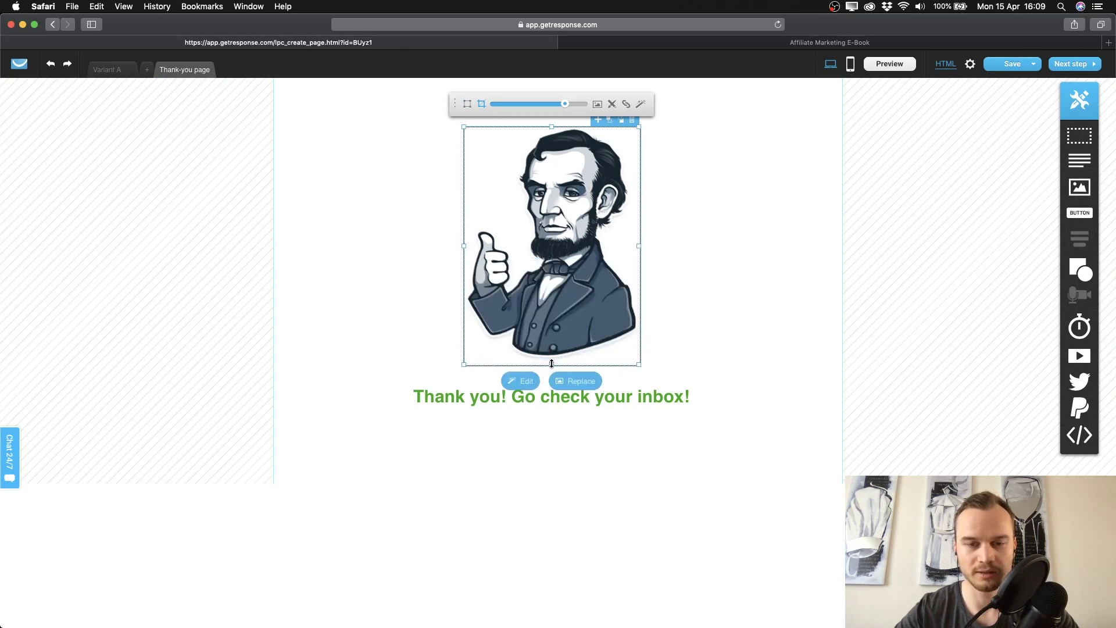
Centre the illustration and preview the thank-you page.
click(712, 224)
drag(562, 256, 568, 257)
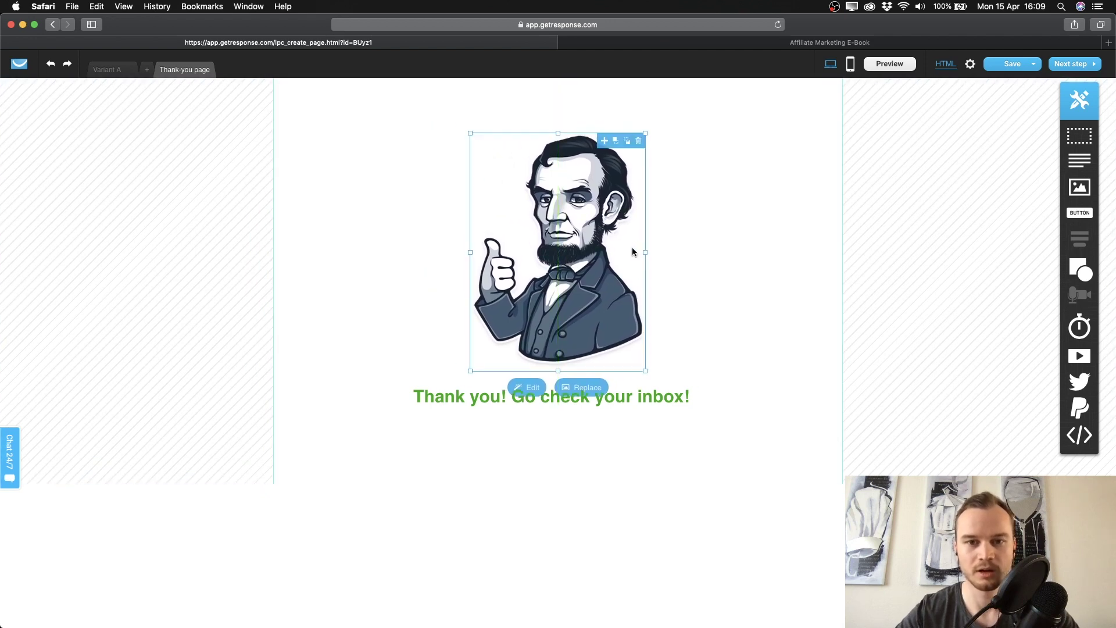
click(836, 201)
click(906, 65)
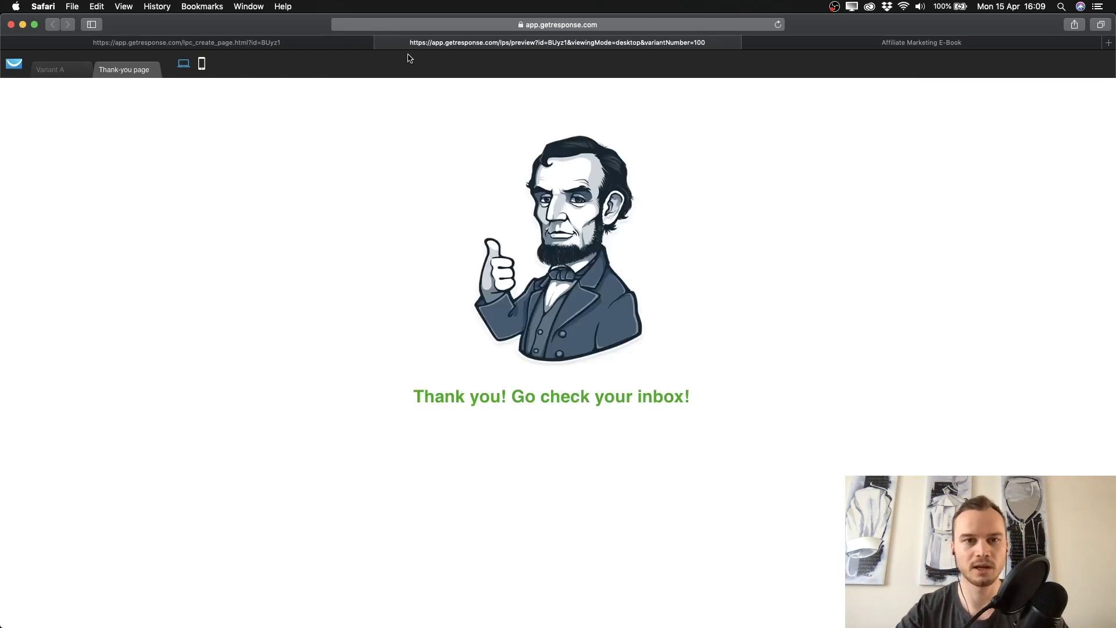
Close the preview and confirm creating a mobile version of the thank-you page.
click(382, 42)
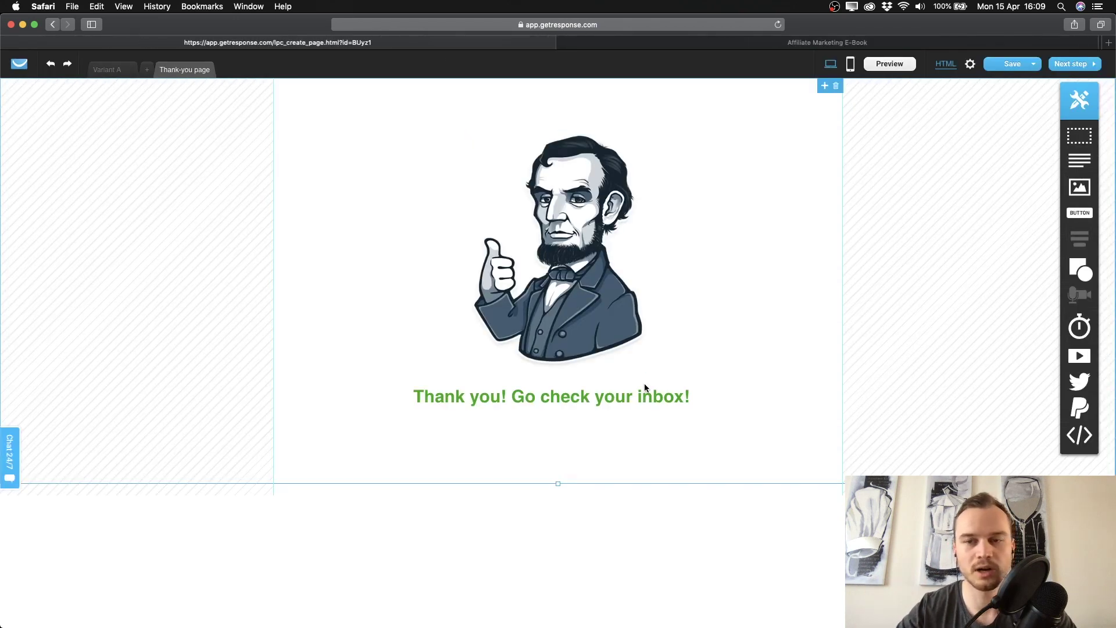
click(850, 65)
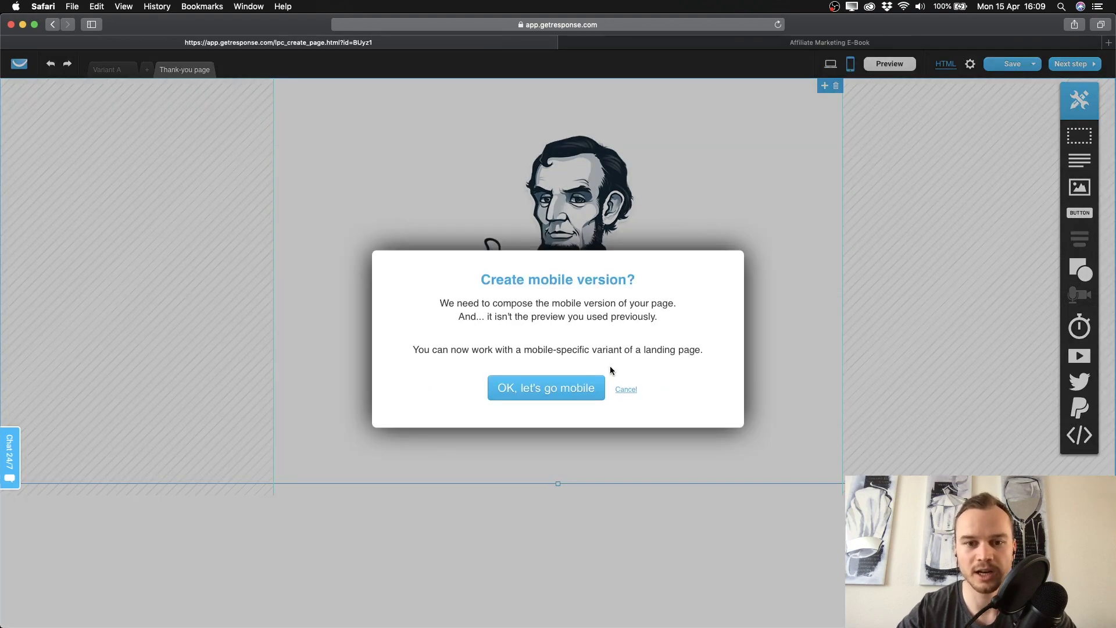
click(539, 389)
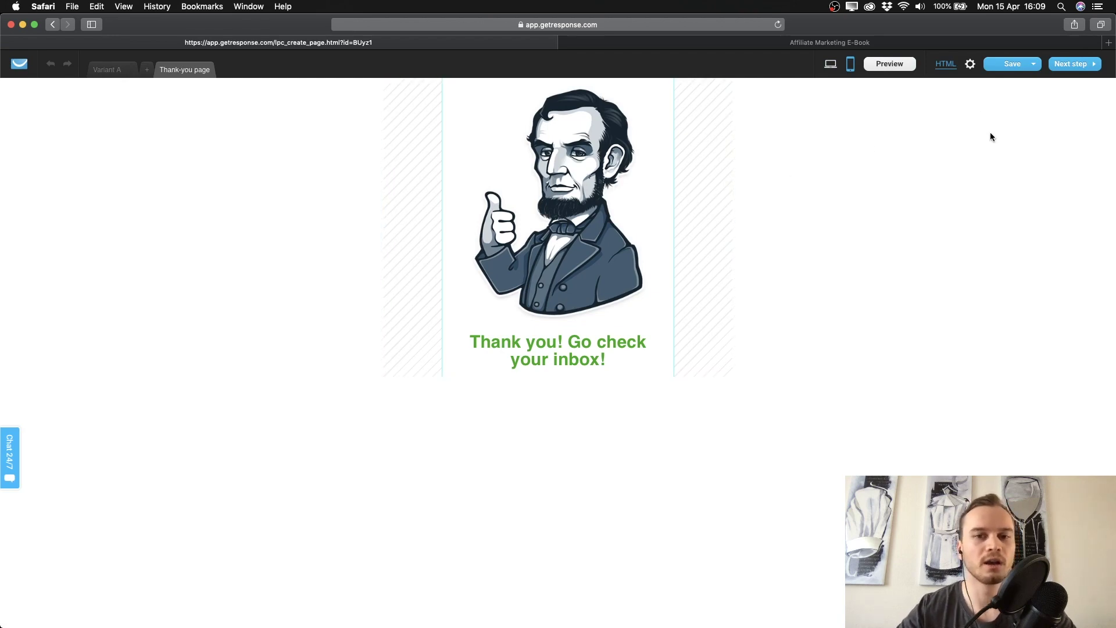
Go to the landing page settings, review title and description, and leave search indexing allowed.
click(1082, 68)
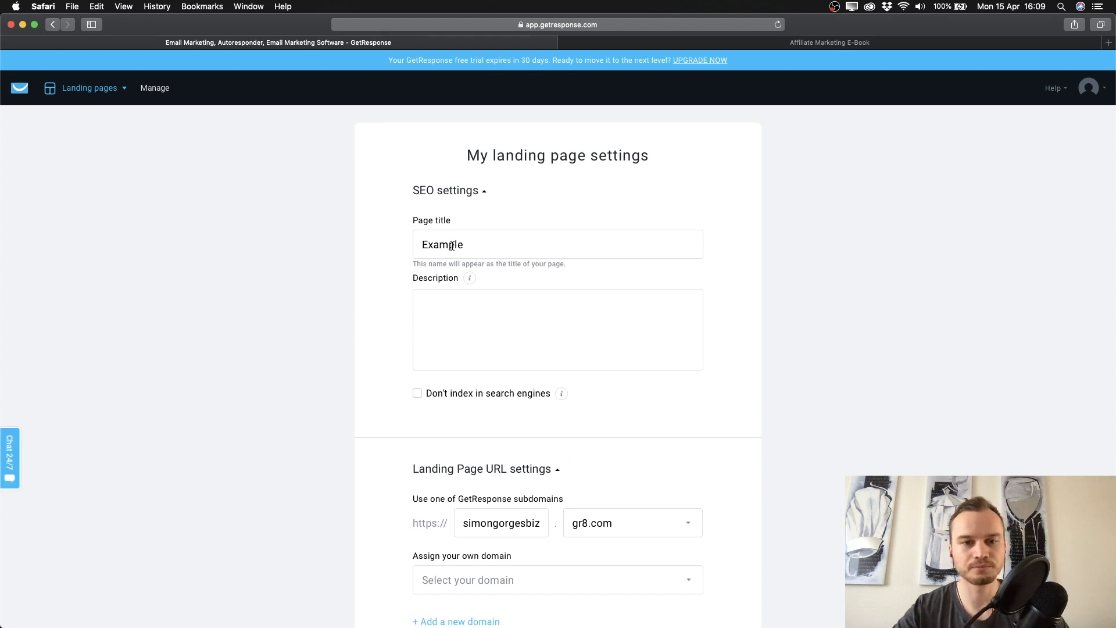
click(489, 243)
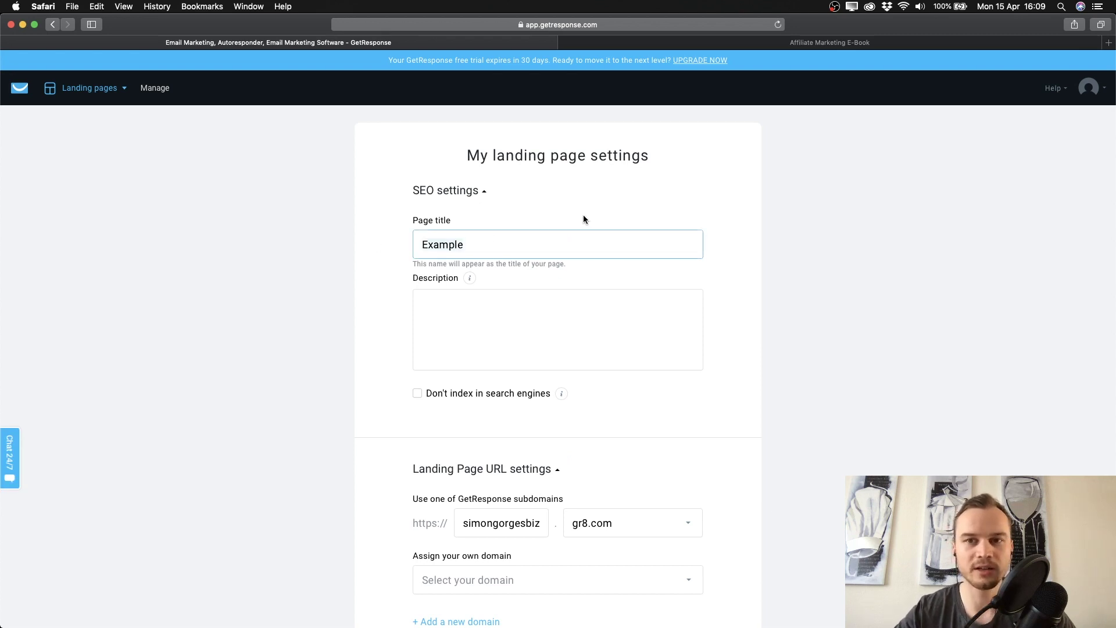
scroll(465, 316, down, 1)
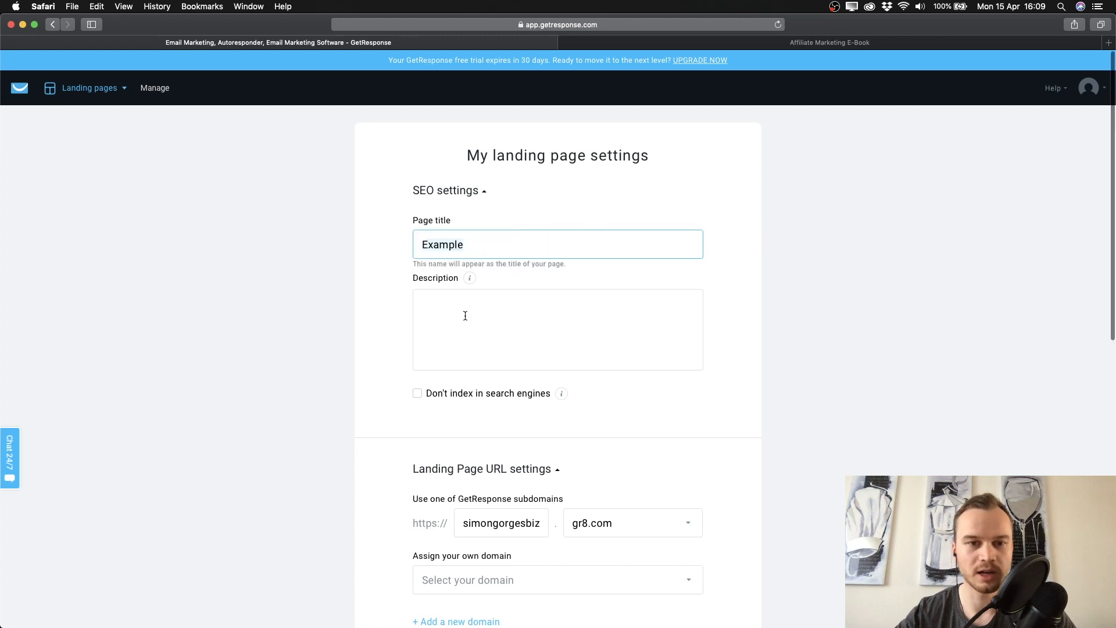
click(465, 315)
scroll(465, 317, down, 3)
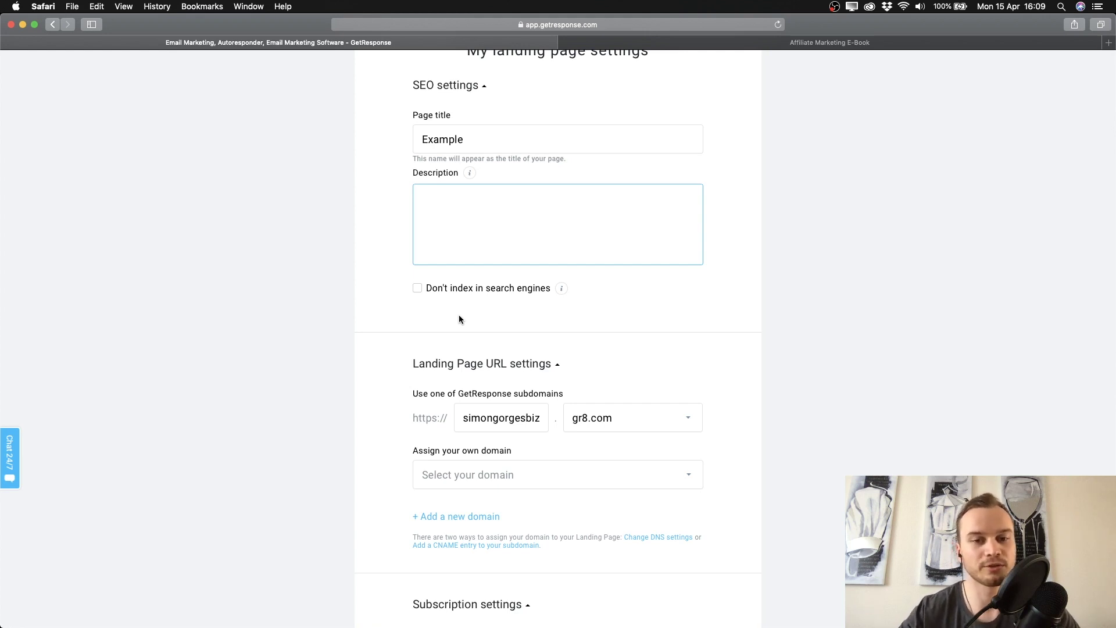
click(418, 288)
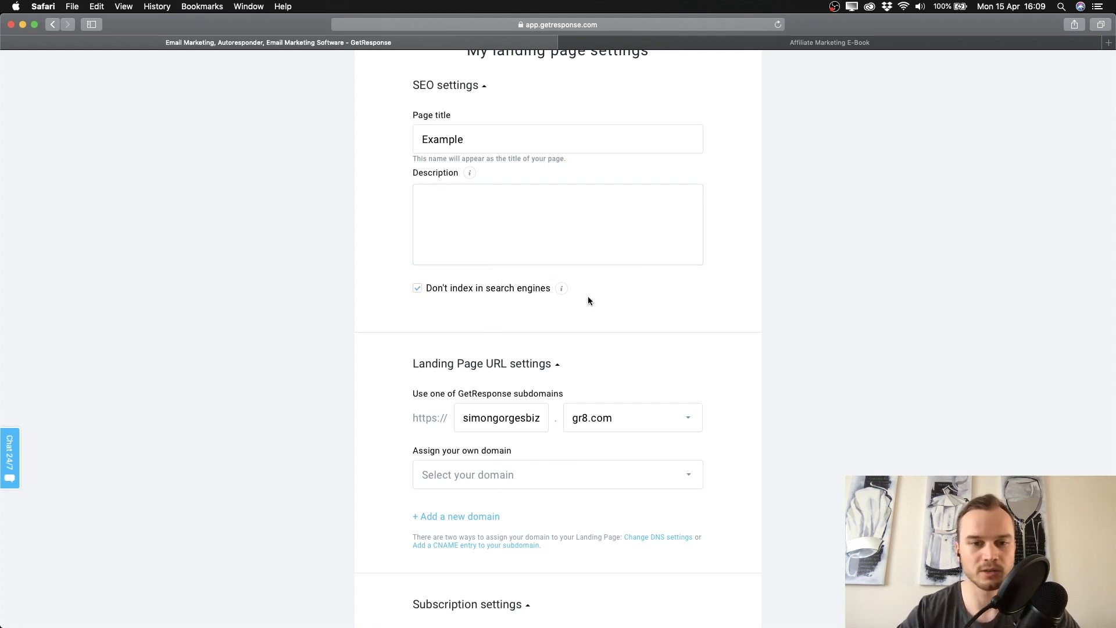
click(417, 288)
Check the own-domain options in the page URL settings.
scroll(397, 284, down, 5)
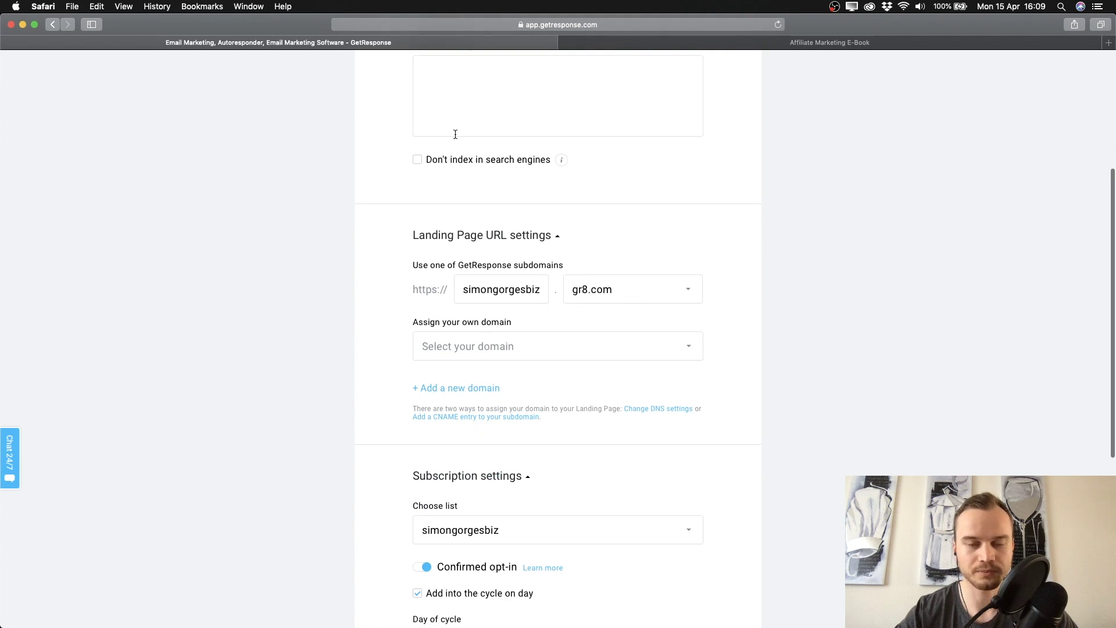
scroll(404, 293, down, 3)
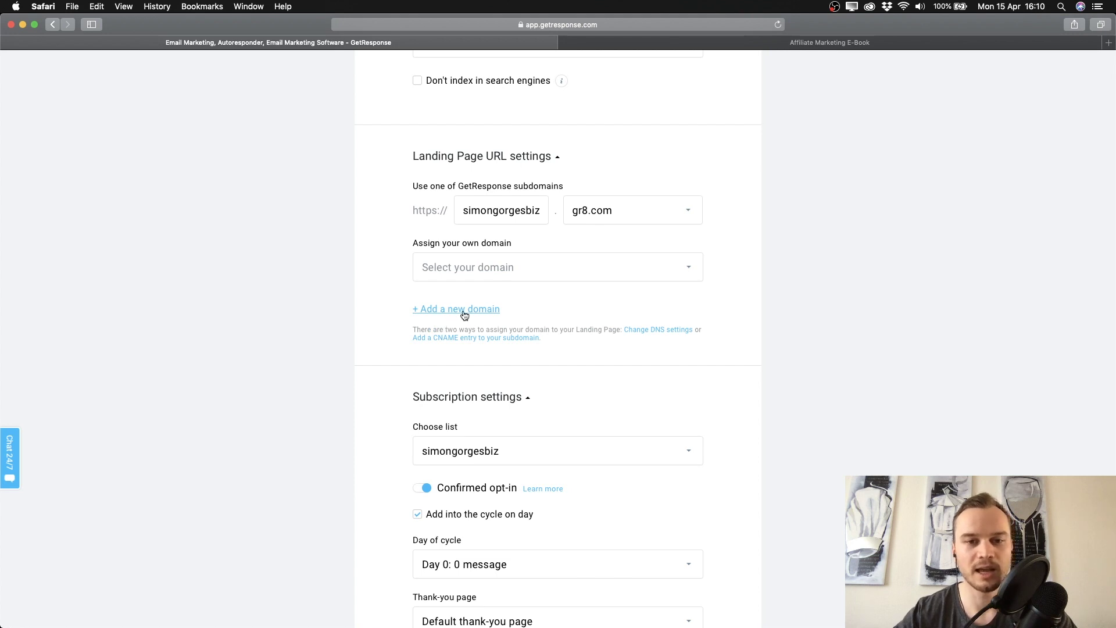
click(513, 274)
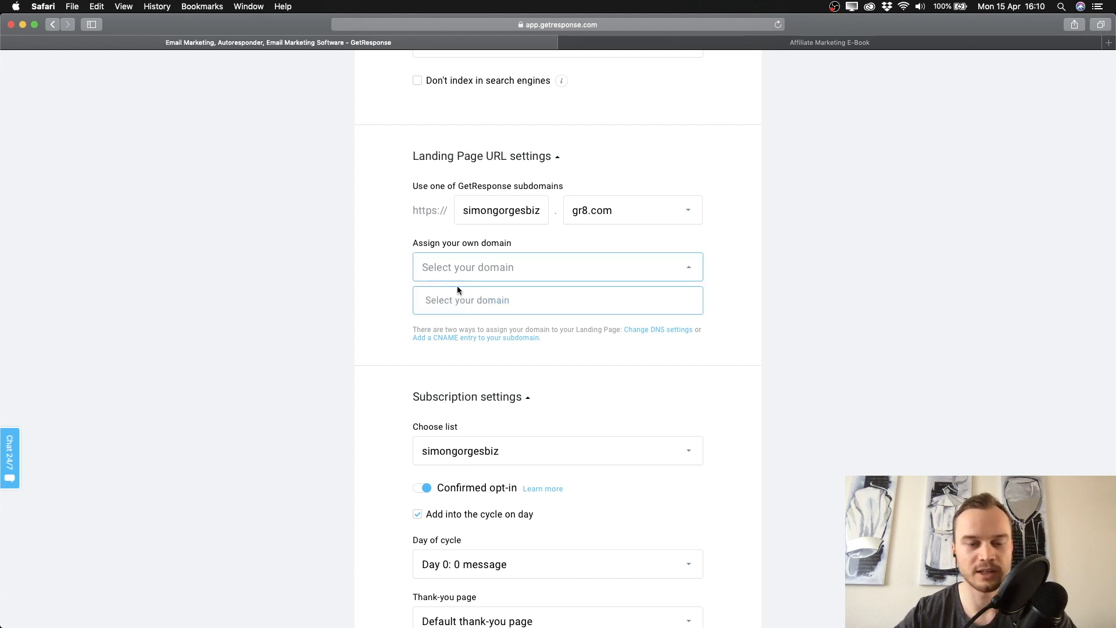
drag(457, 287, 372, 274)
scroll(372, 274, down, 5)
click(399, 308)
scroll(399, 308, up, 10)
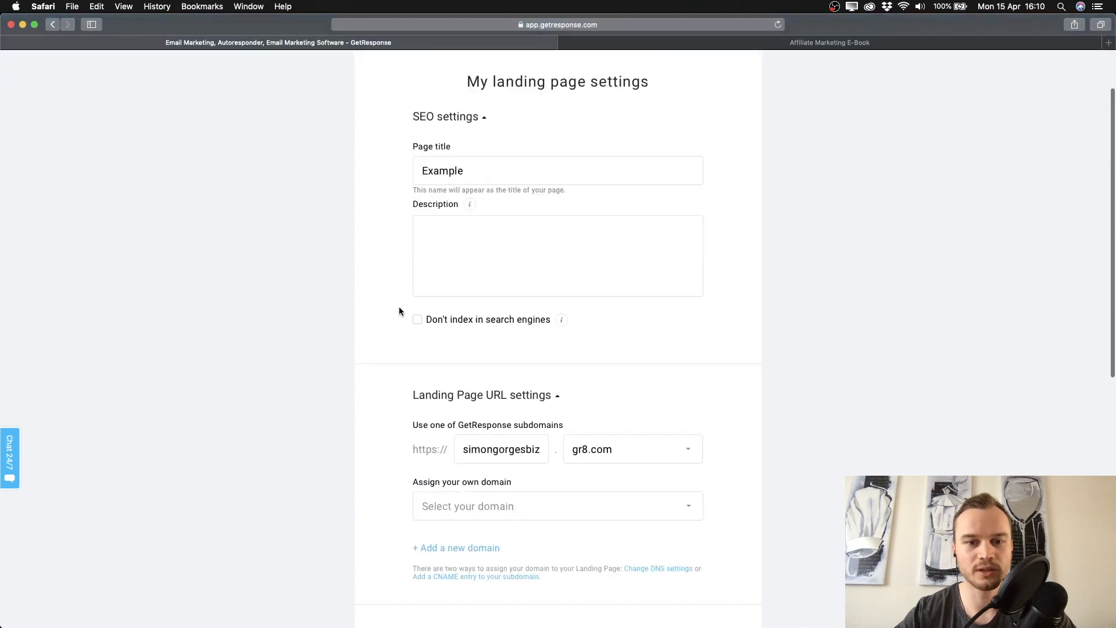
scroll(399, 311, down, 3)
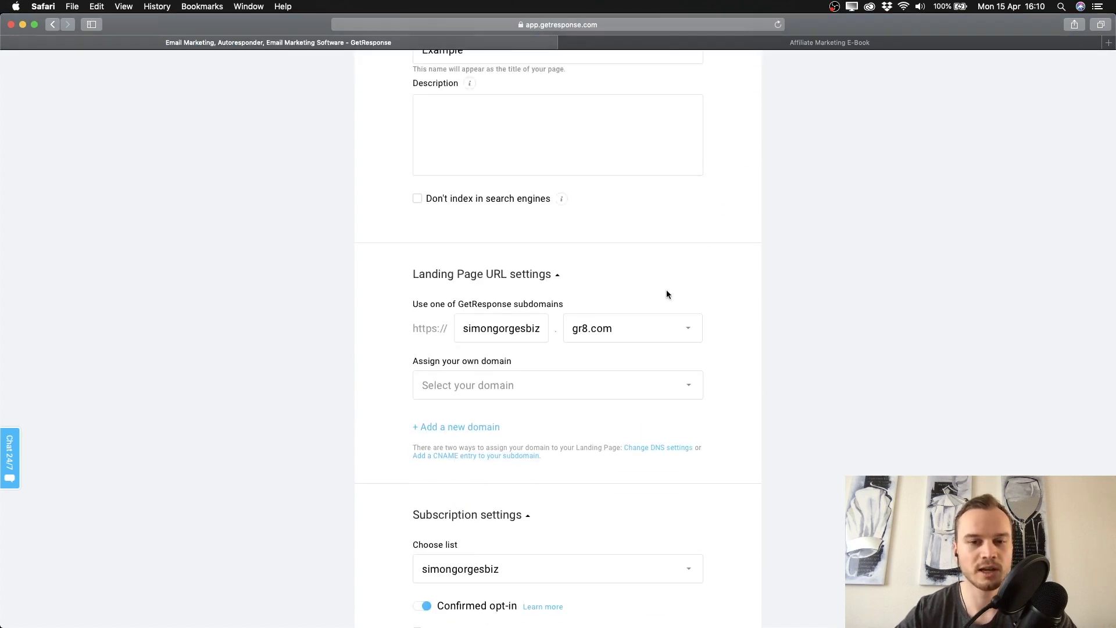
scroll(523, 419, down, 1)
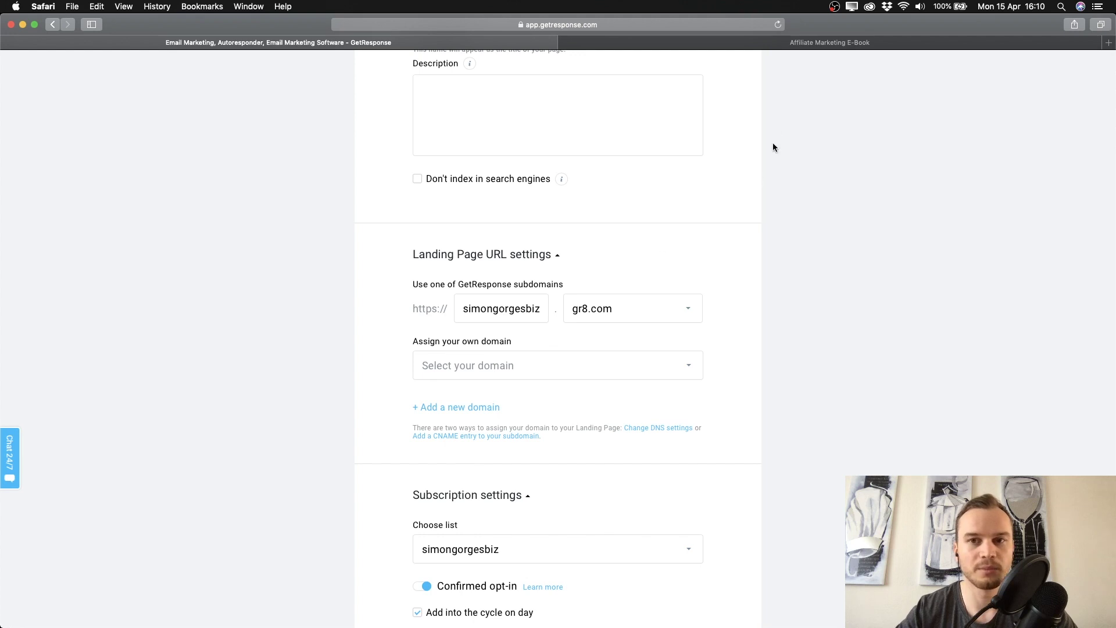
Compare with the existing affiliate eBook landing page, then return to the settings.
click(772, 47)
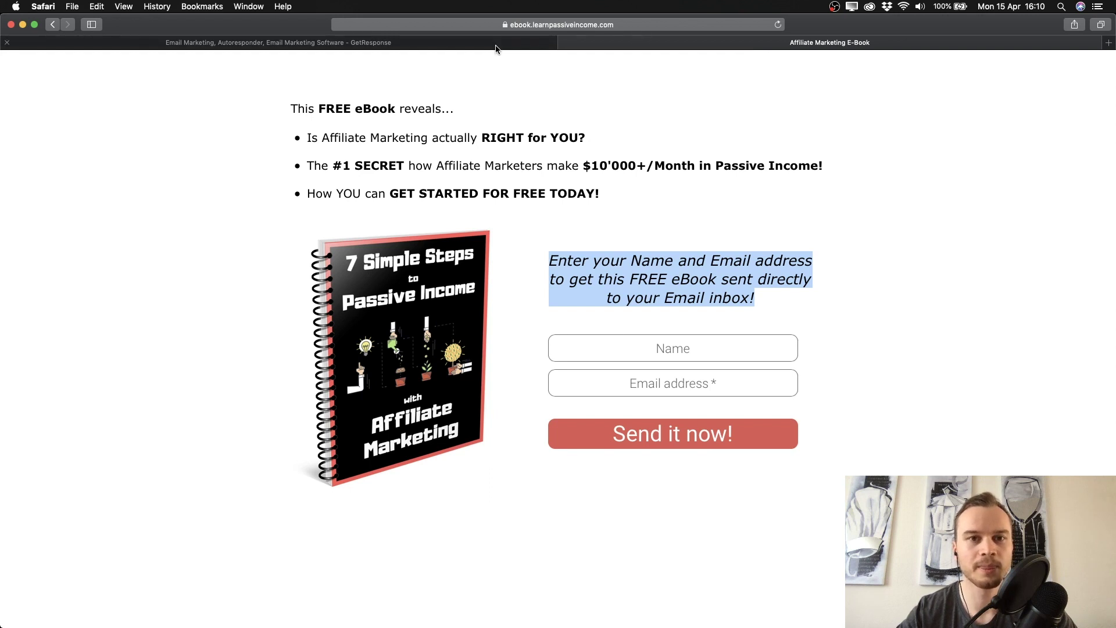
click(397, 46)
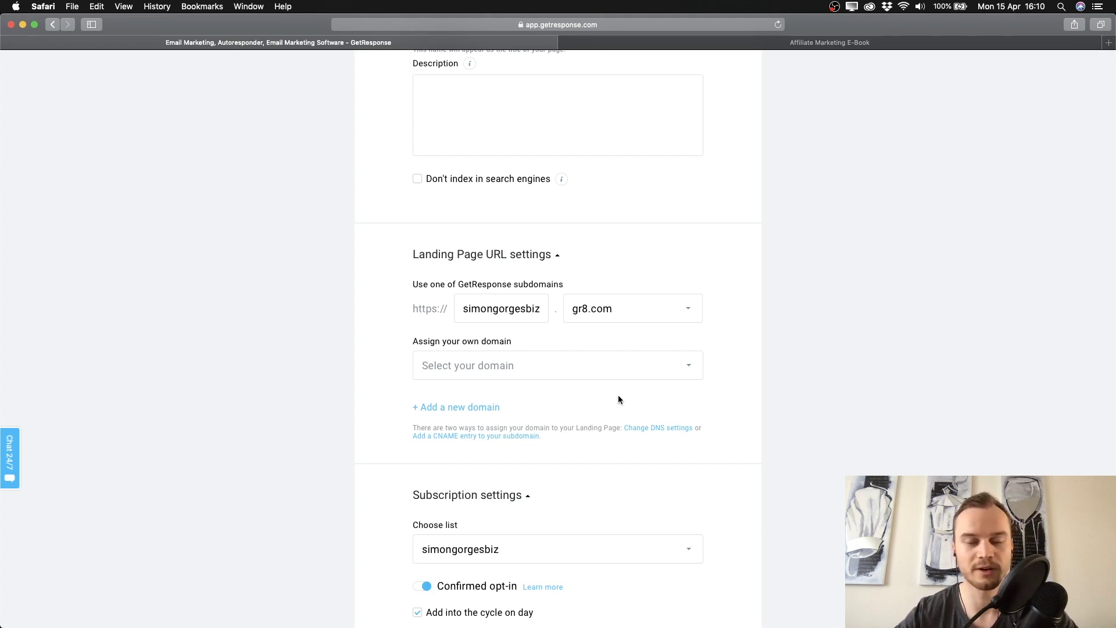
scroll(619, 399, down, 2)
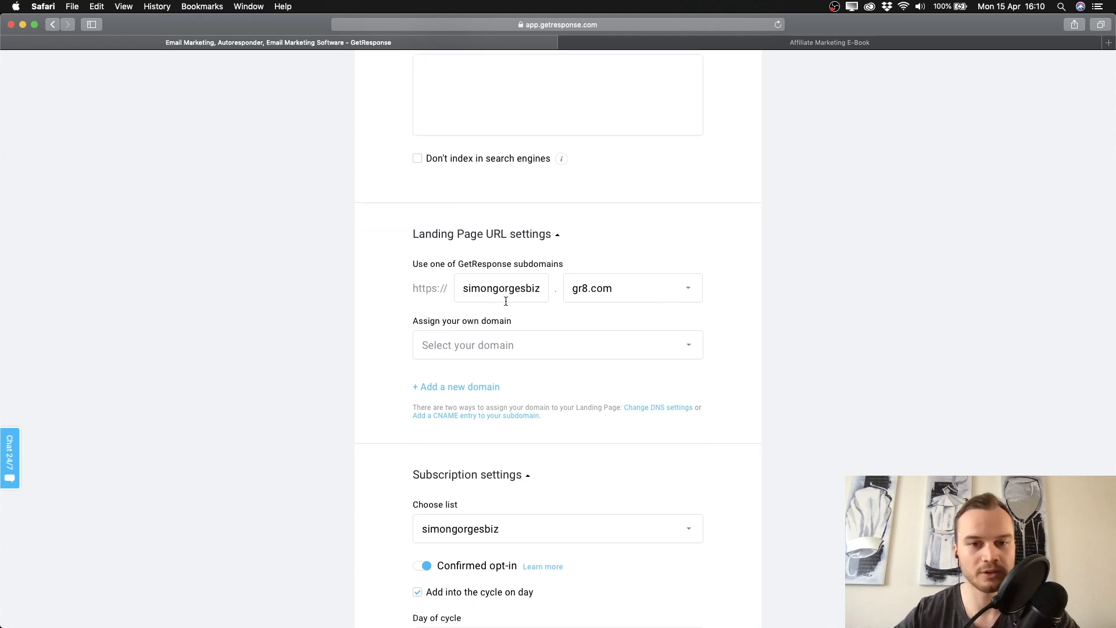
drag(415, 289, 705, 288)
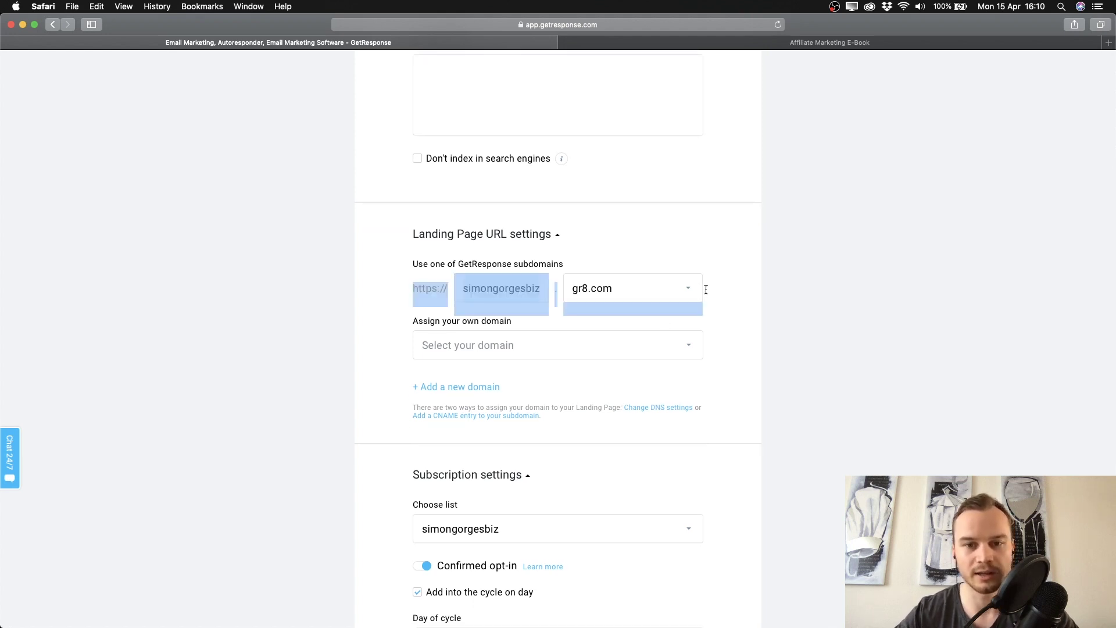
click(705, 288)
Enter freemarketingebook as the subdomain and keep gr8.com in the domain dropdown.
click(517, 287)
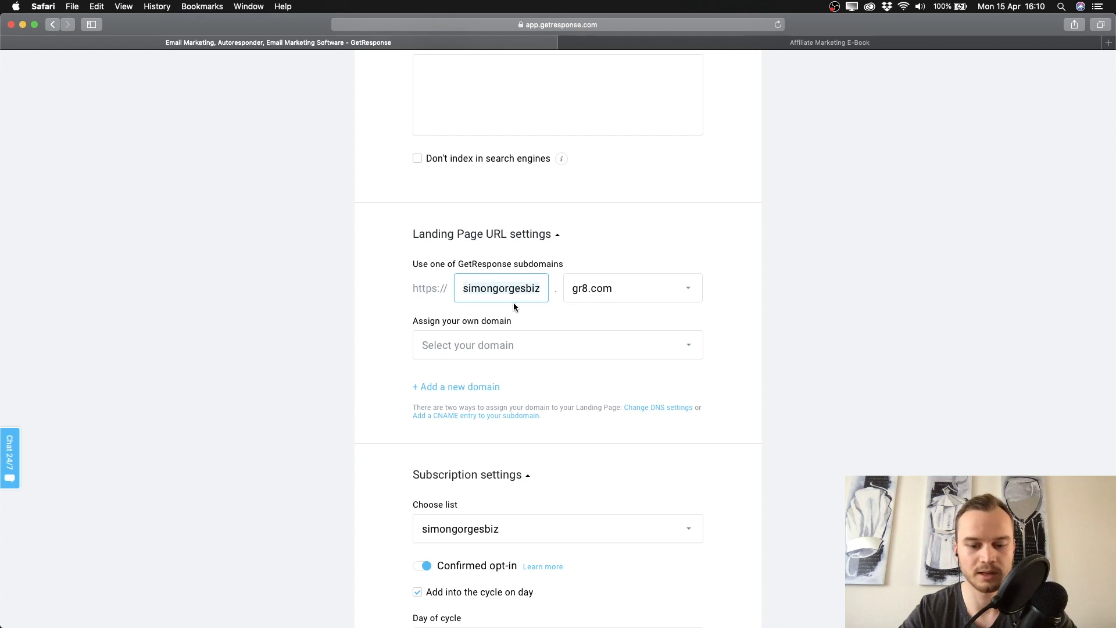
text(freemark)
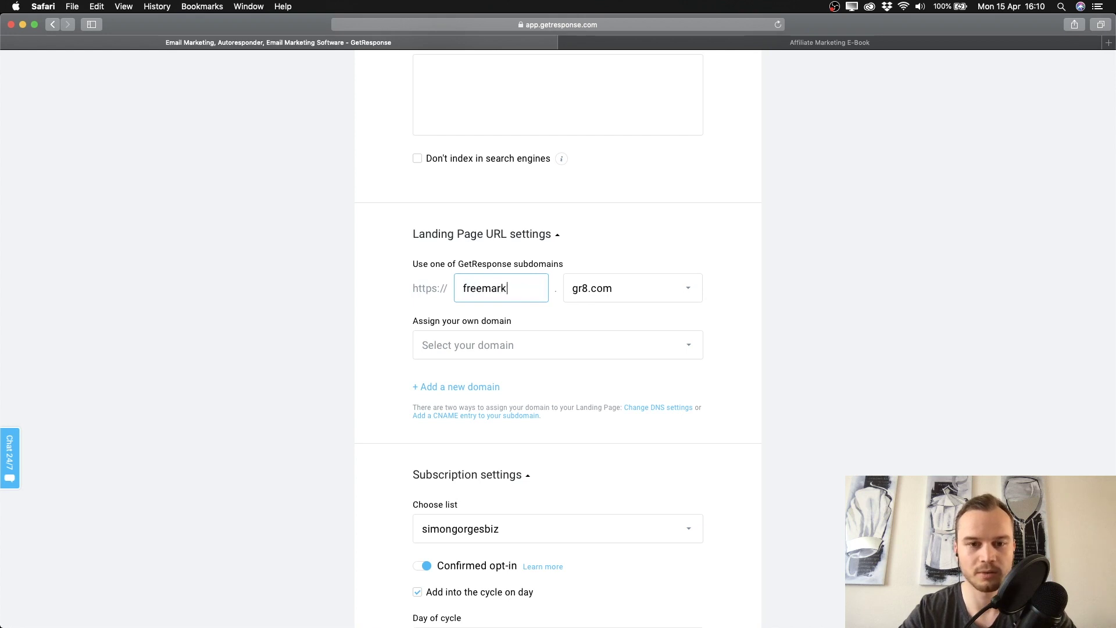
text(etingebb)
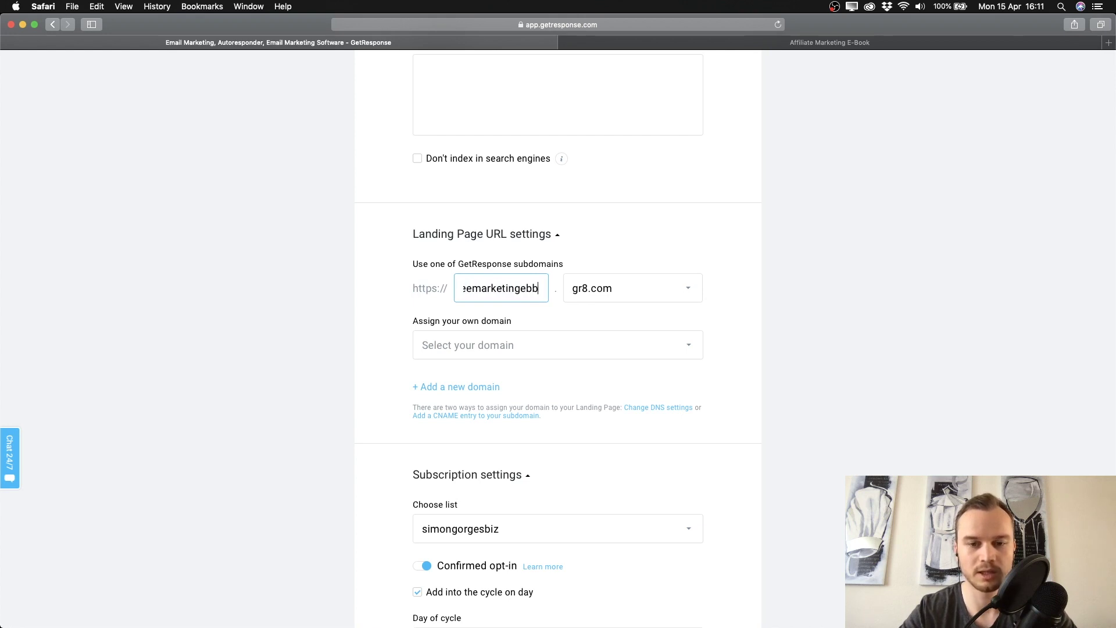
text(ok)
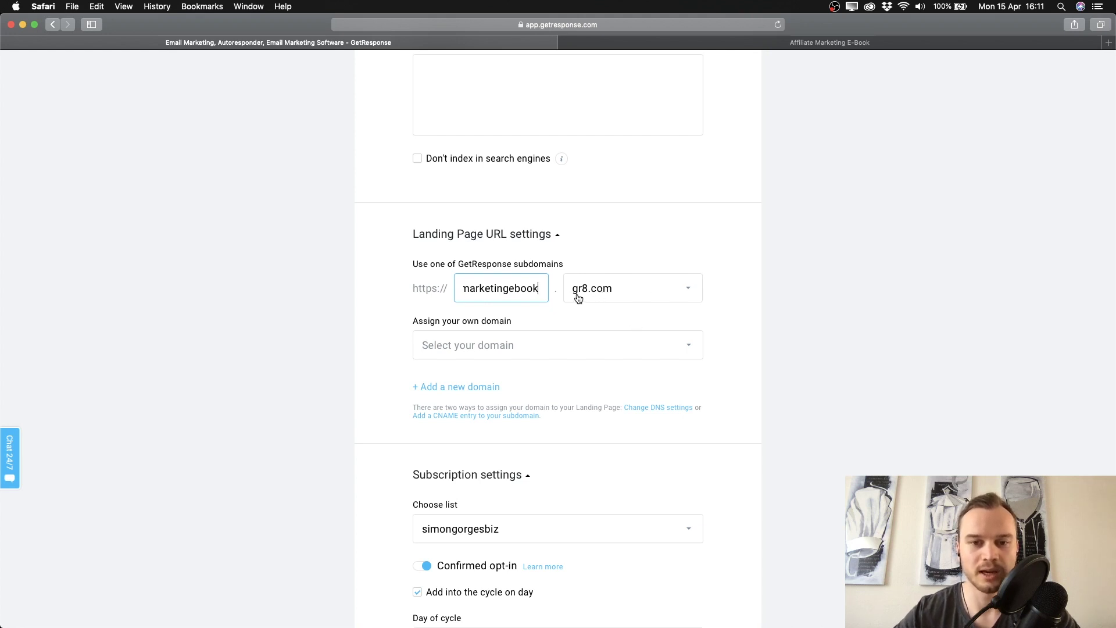
click(603, 295)
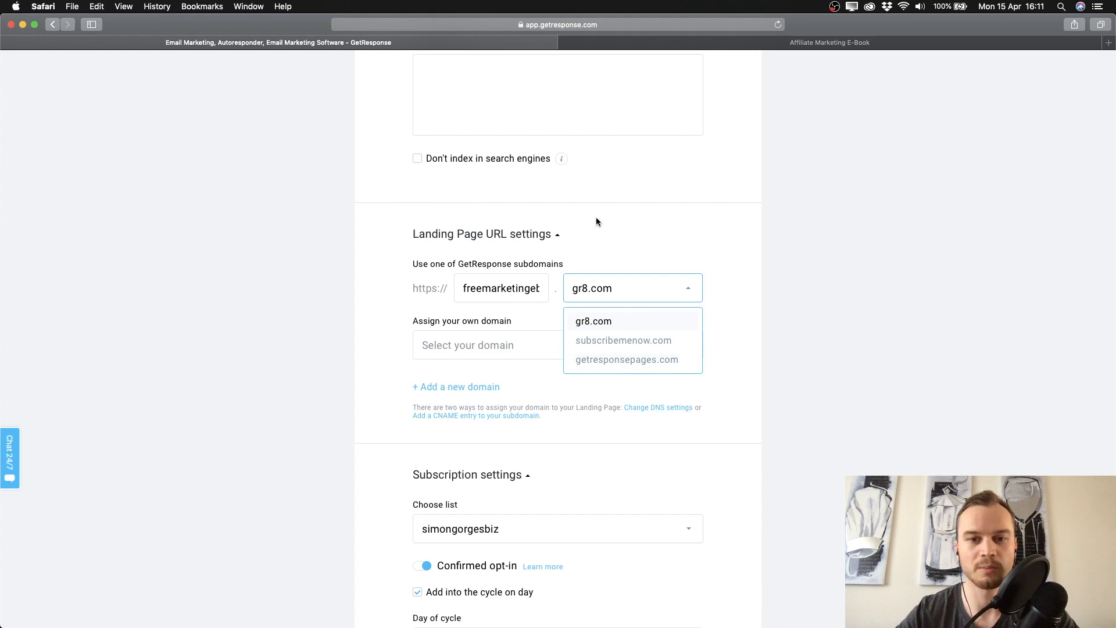
drag(590, 243, 596, 248)
scroll(597, 249, down, 6)
scroll(609, 275, up, 10)
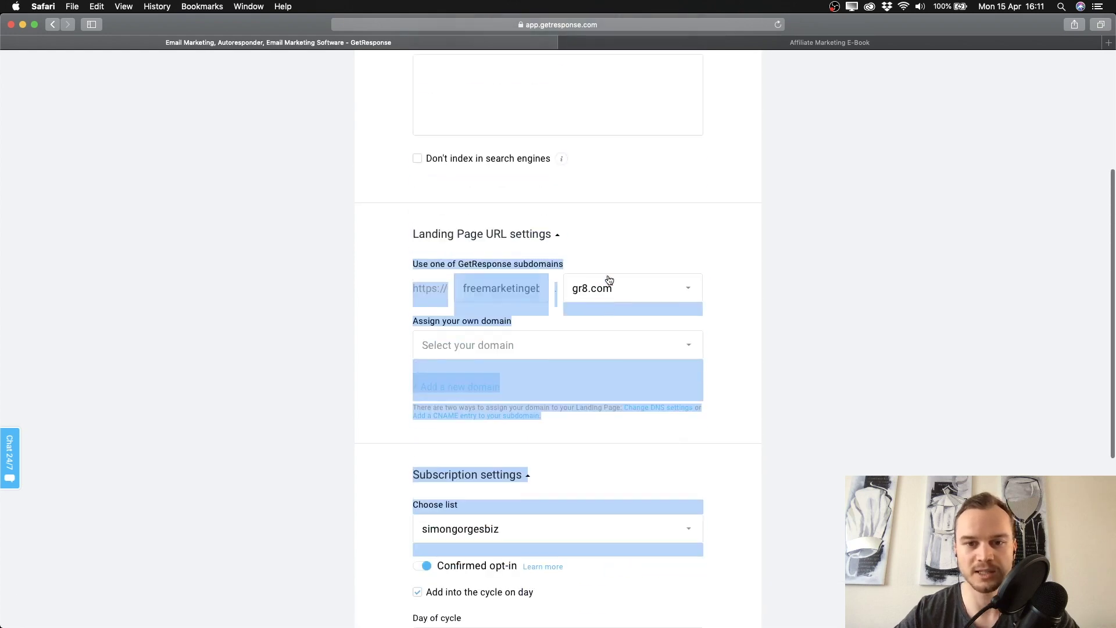
click(736, 282)
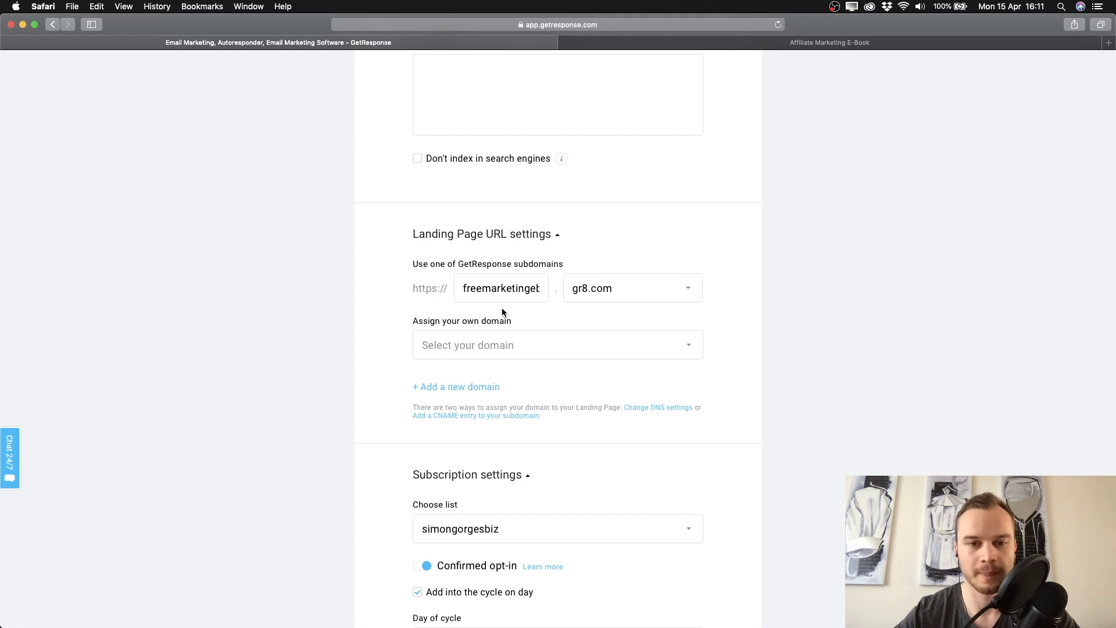
scroll(458, 284, down, 1)
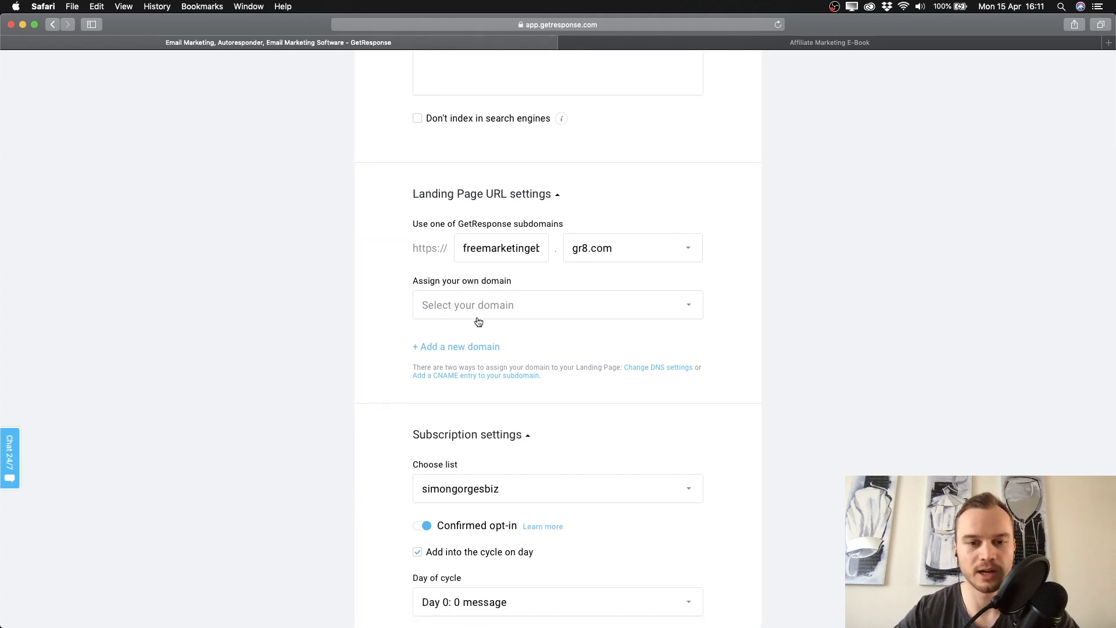
scroll(476, 319, down, 4)
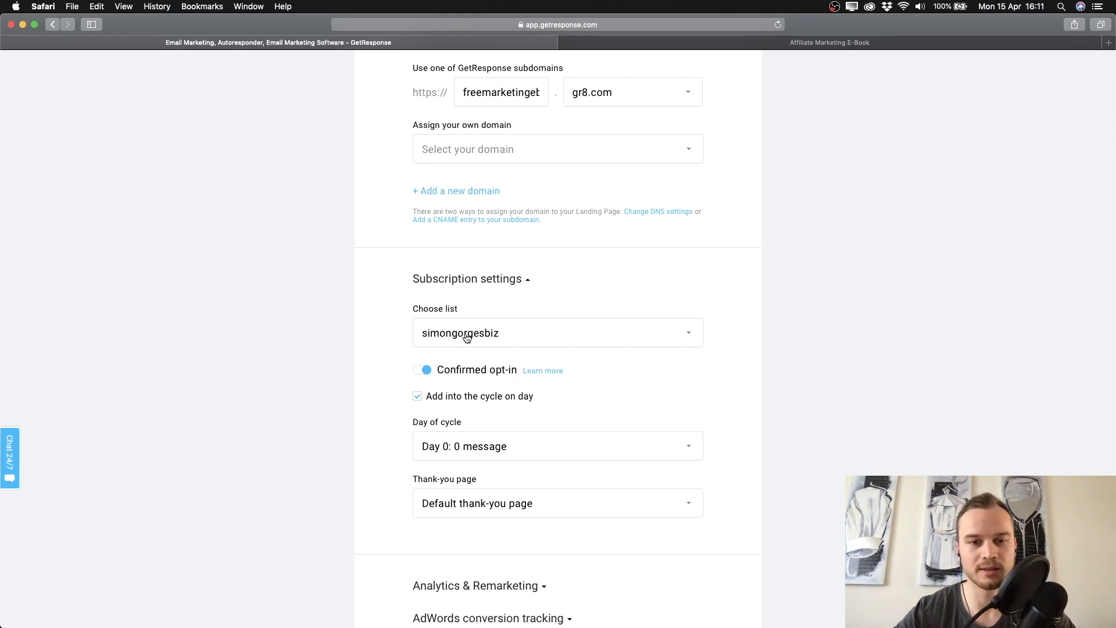
Choose the getresponsetutorial1 list for sign-ups and leave Confirmed opt-in switched on.
click(498, 344)
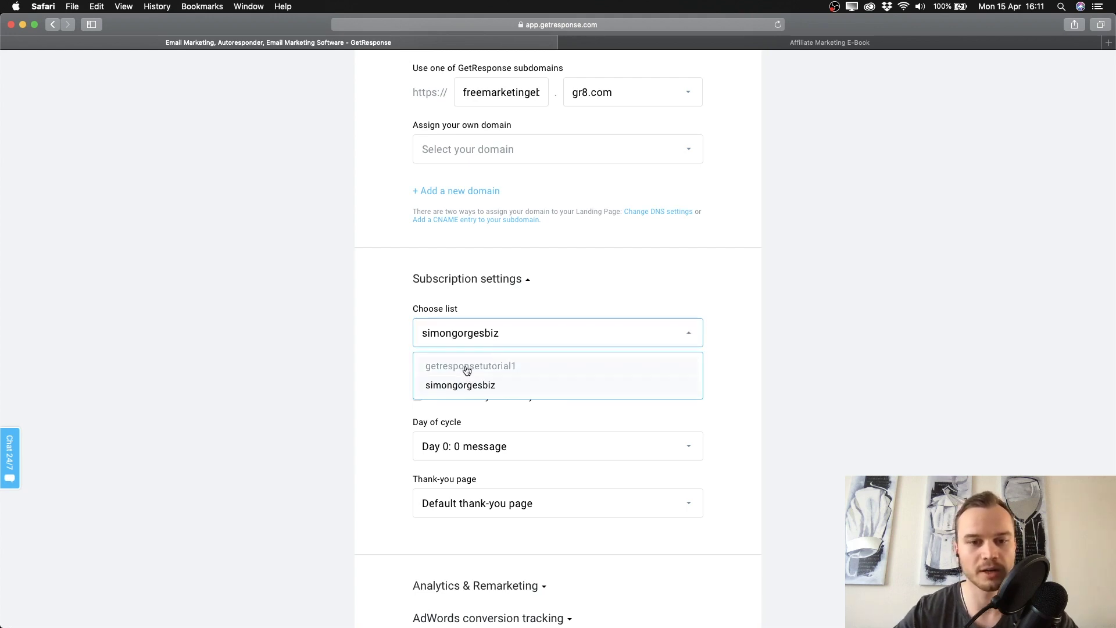
click(497, 366)
scroll(581, 356, down, 2)
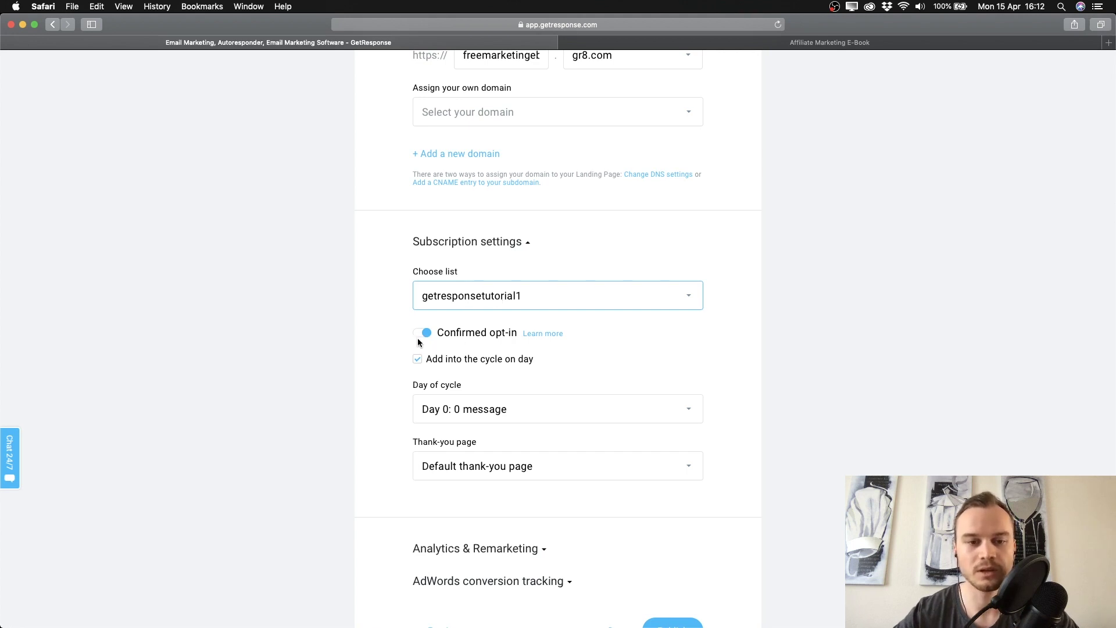
scroll(418, 342, down, 1)
click(428, 321)
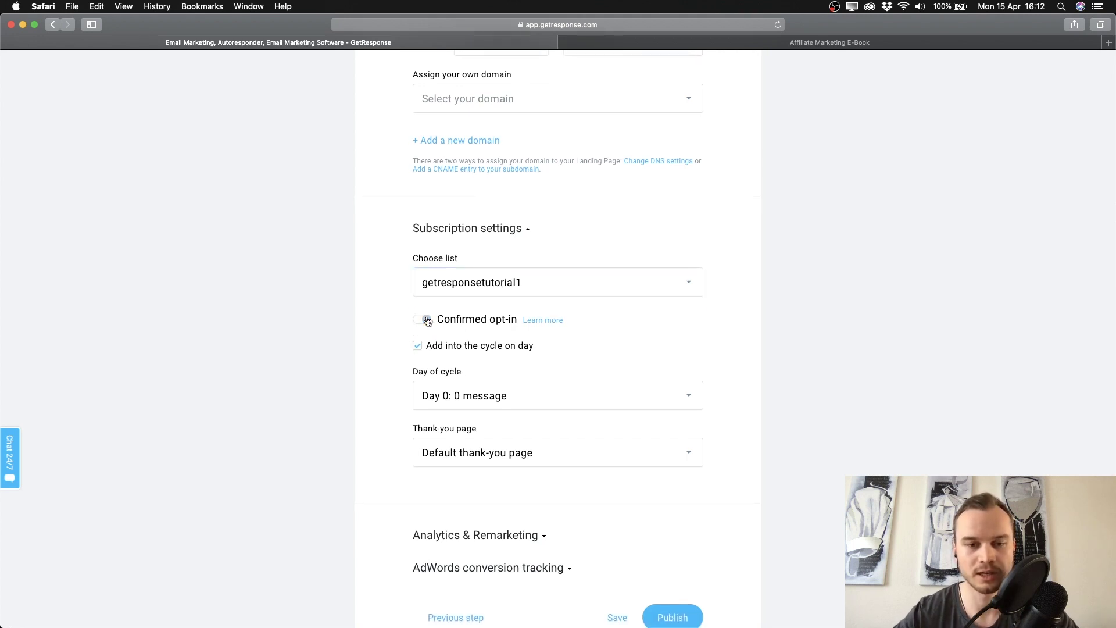
click(427, 321)
scroll(424, 352, down, 3)
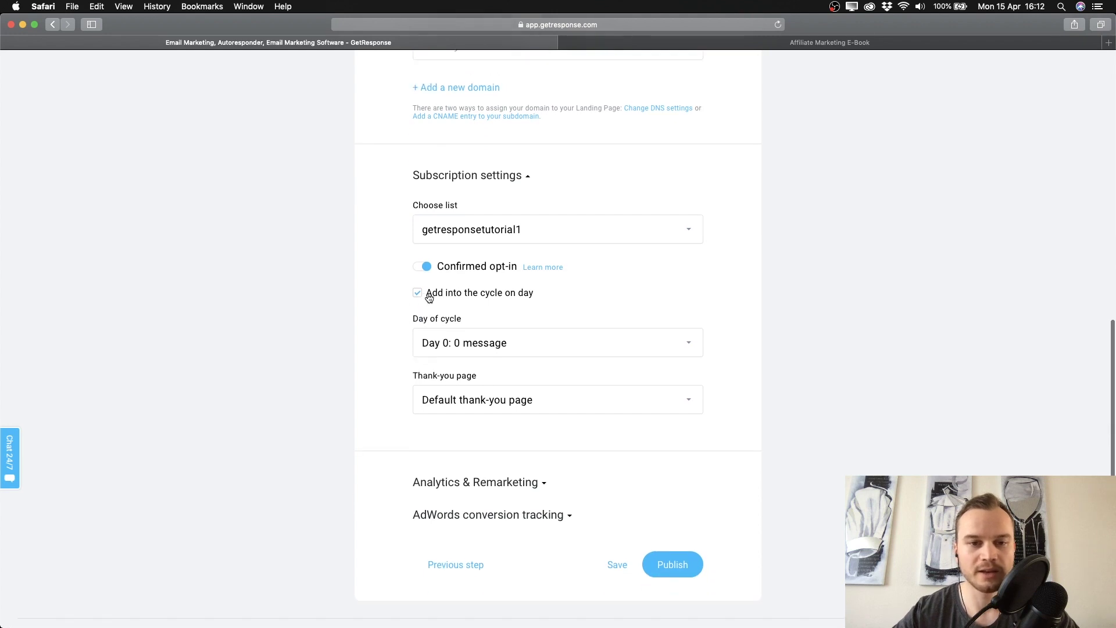
scroll(485, 297, down, 1)
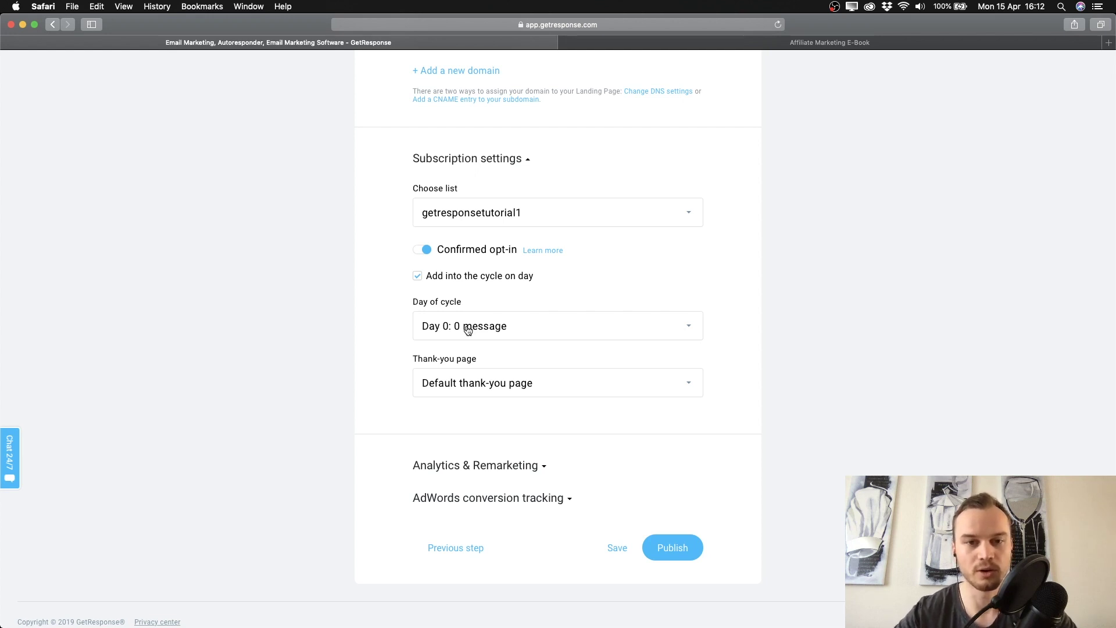
Uncheck 'Add into the cycle on day' and keep the Default thank-you page after trying Custom.
click(418, 276)
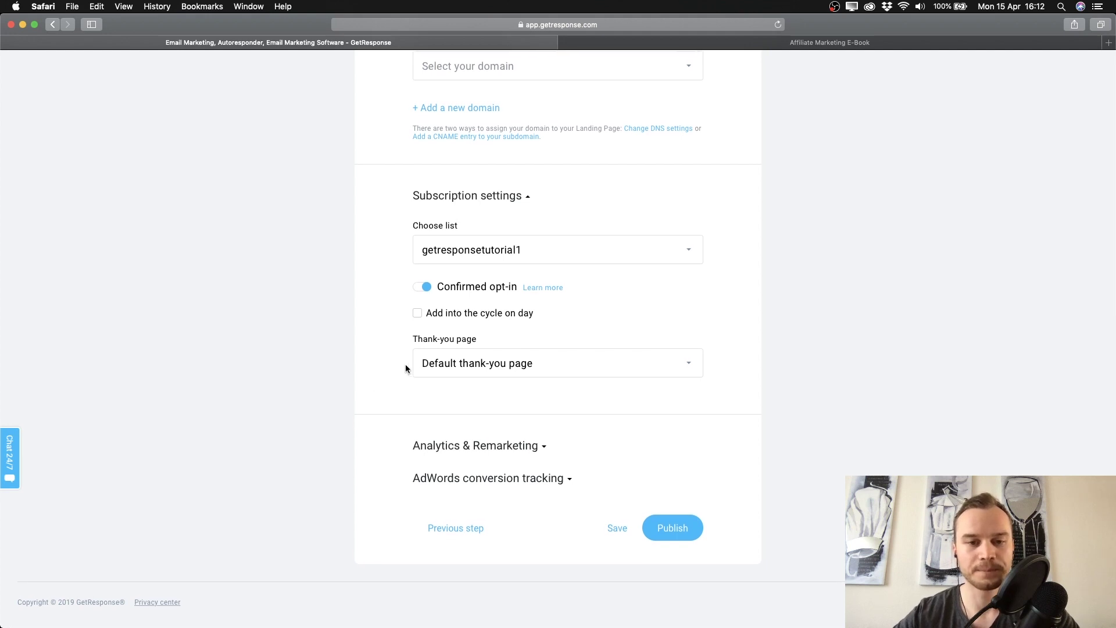
click(449, 371)
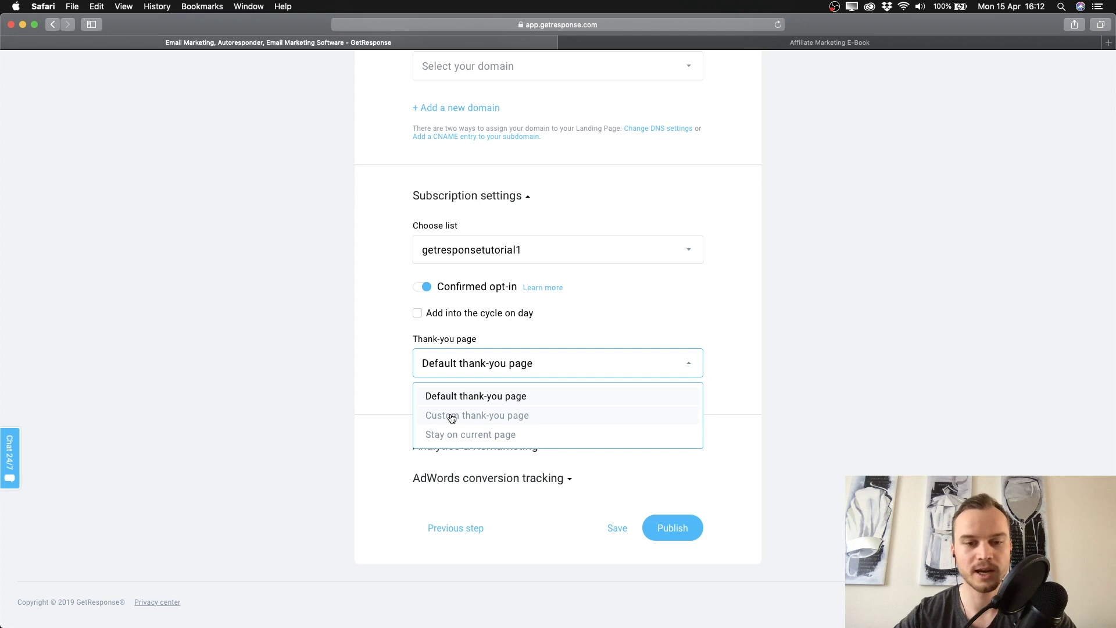
click(452, 417)
click(449, 419)
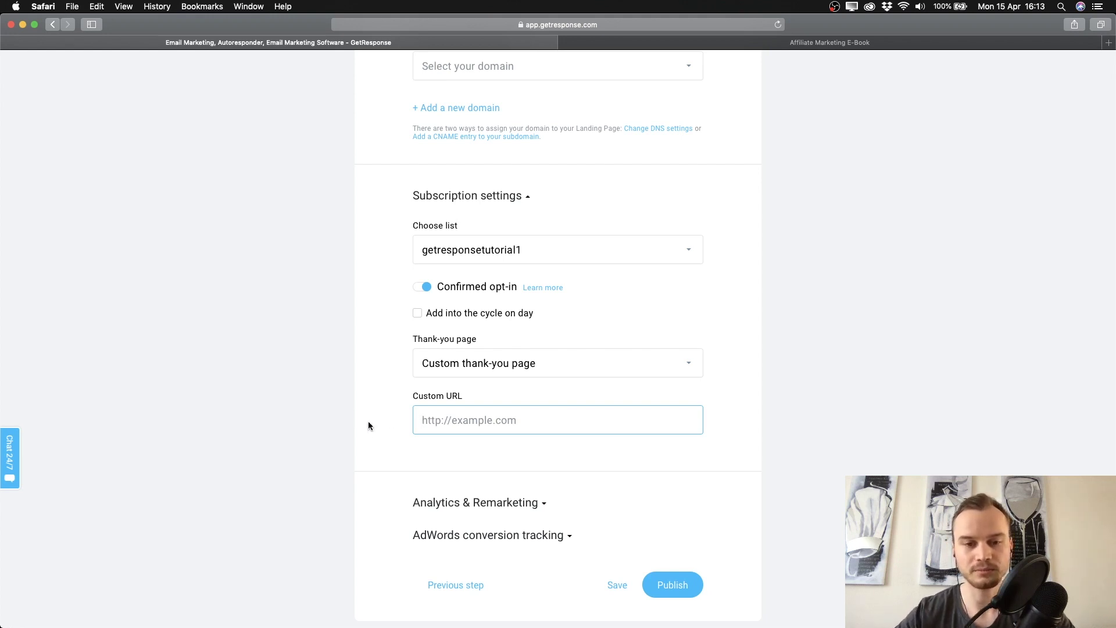
scroll(375, 428, down, 1)
click(463, 326)
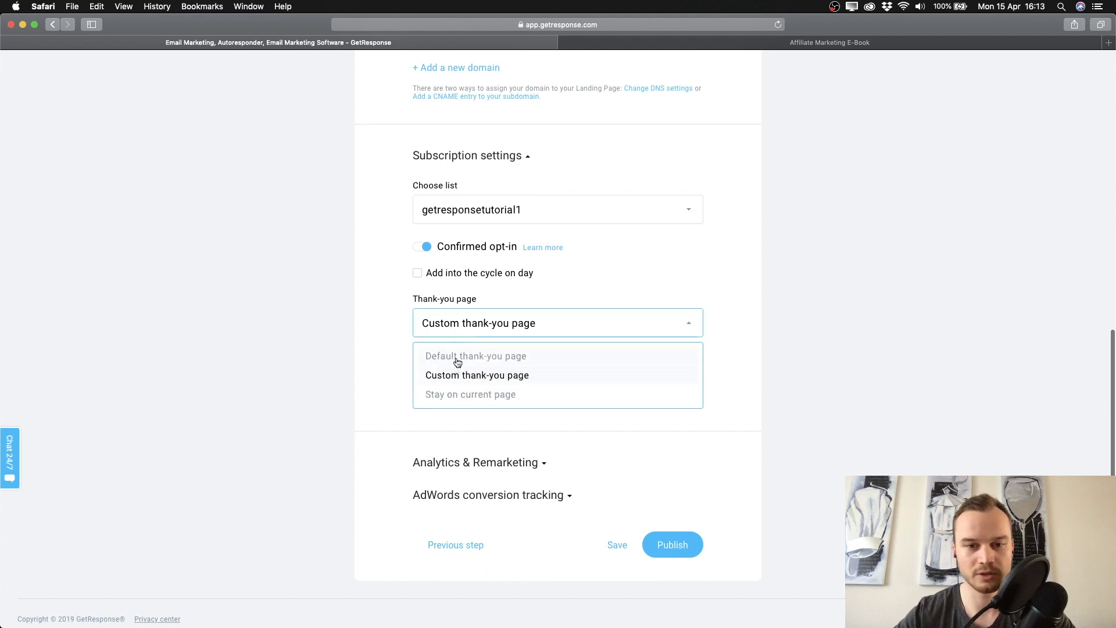
click(457, 359)
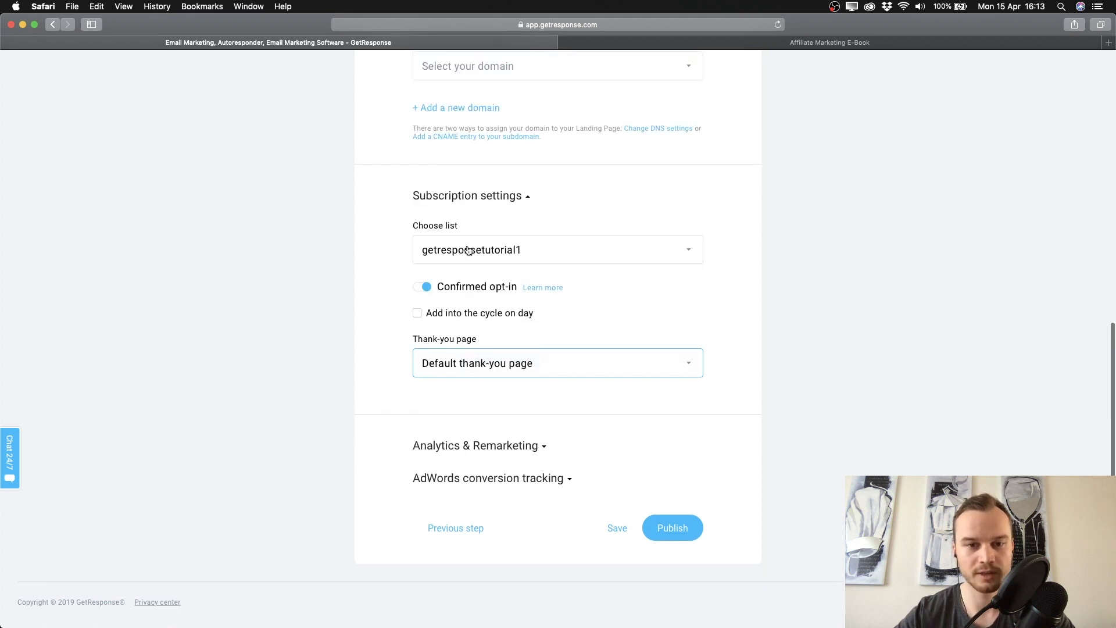
click(429, 375)
click(403, 373)
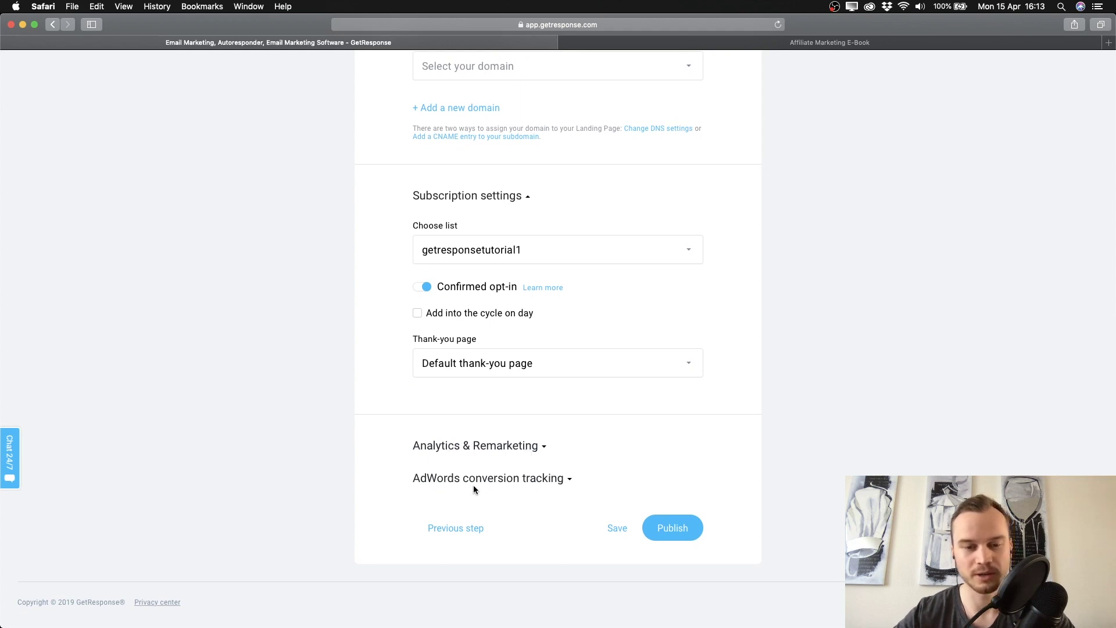
Expand and collapse the Analytics & Remarketing settings, then scroll back up.
click(536, 451)
click(535, 451)
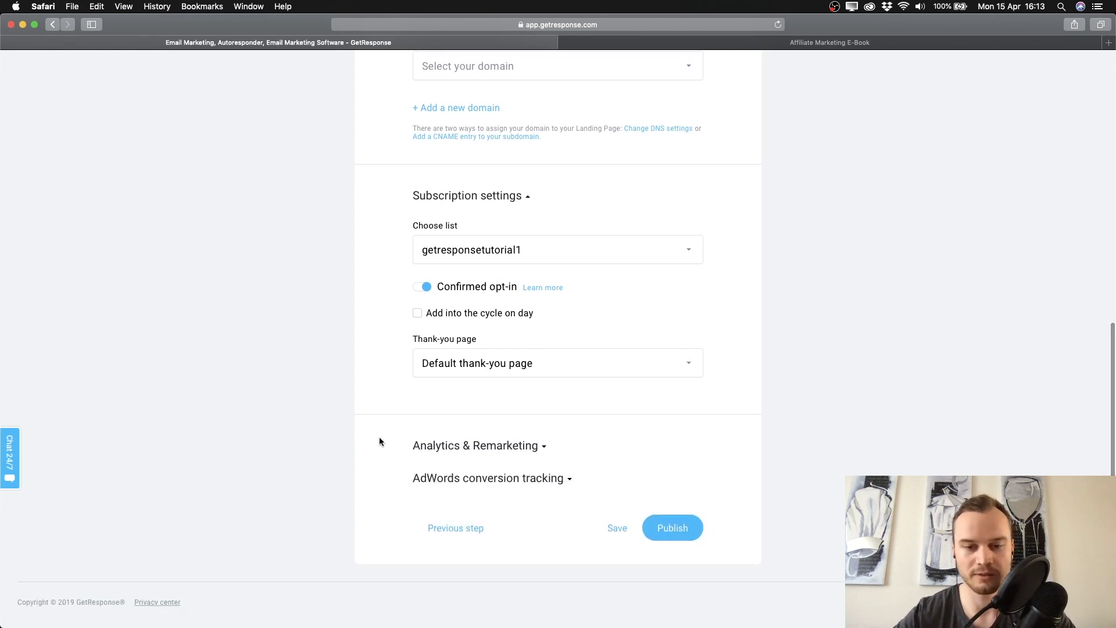
scroll(413, 491, up, 6)
scroll(413, 491, up, 3)
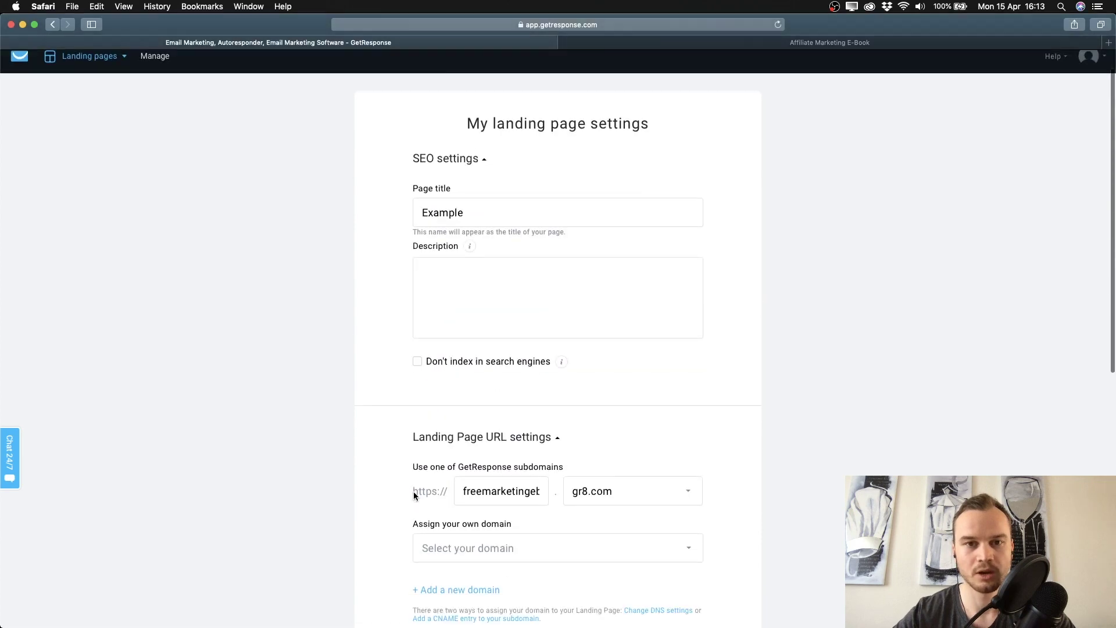
scroll(414, 490, down, 8)
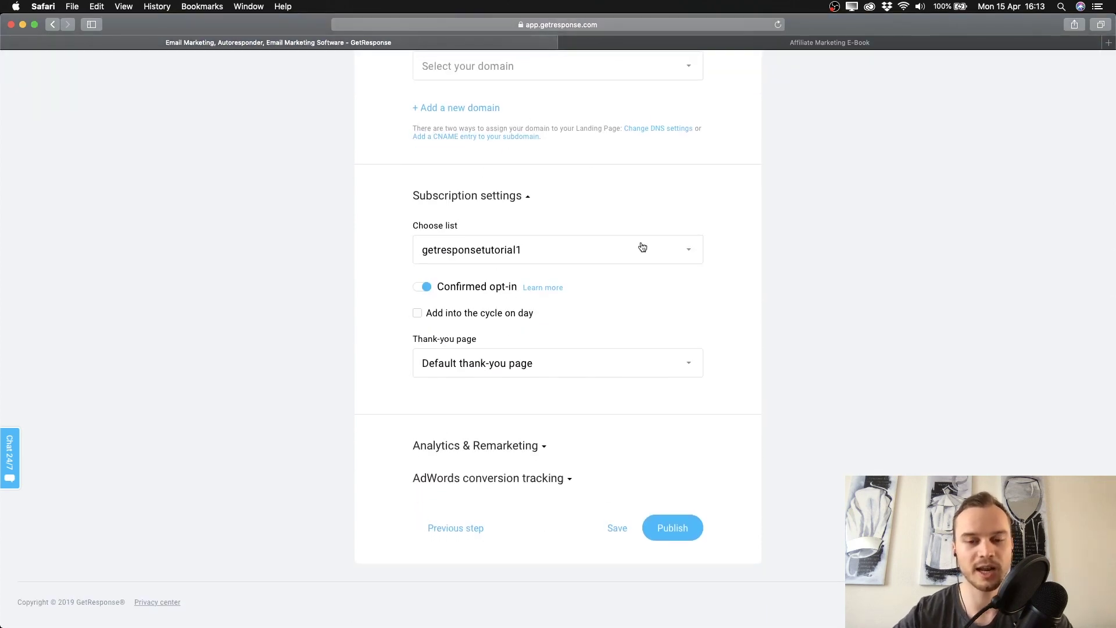
click(676, 534)
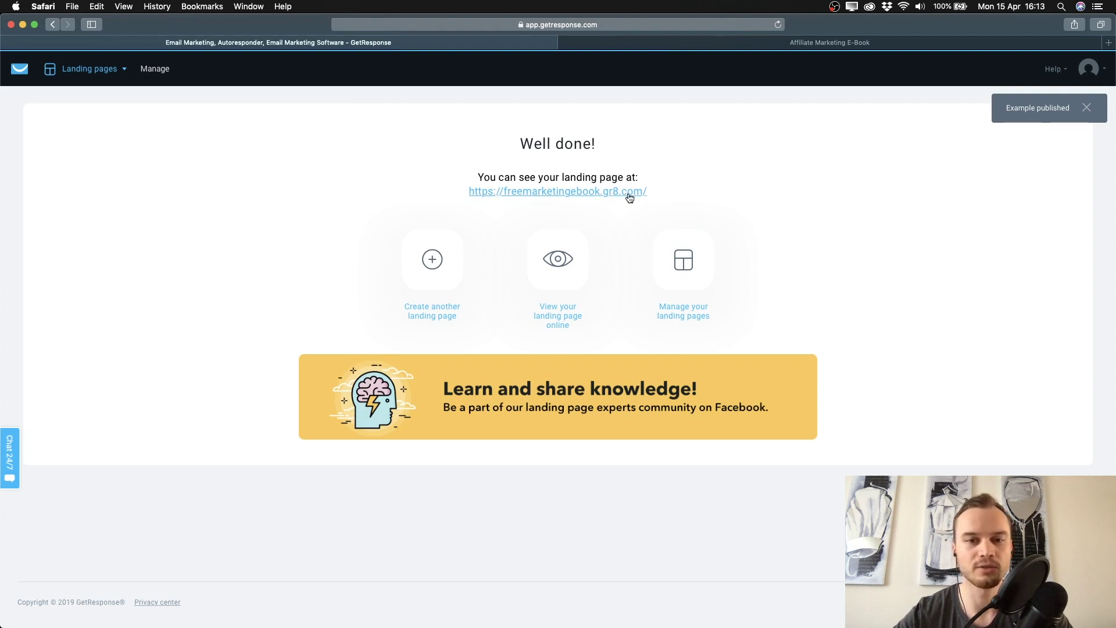
click(539, 192)
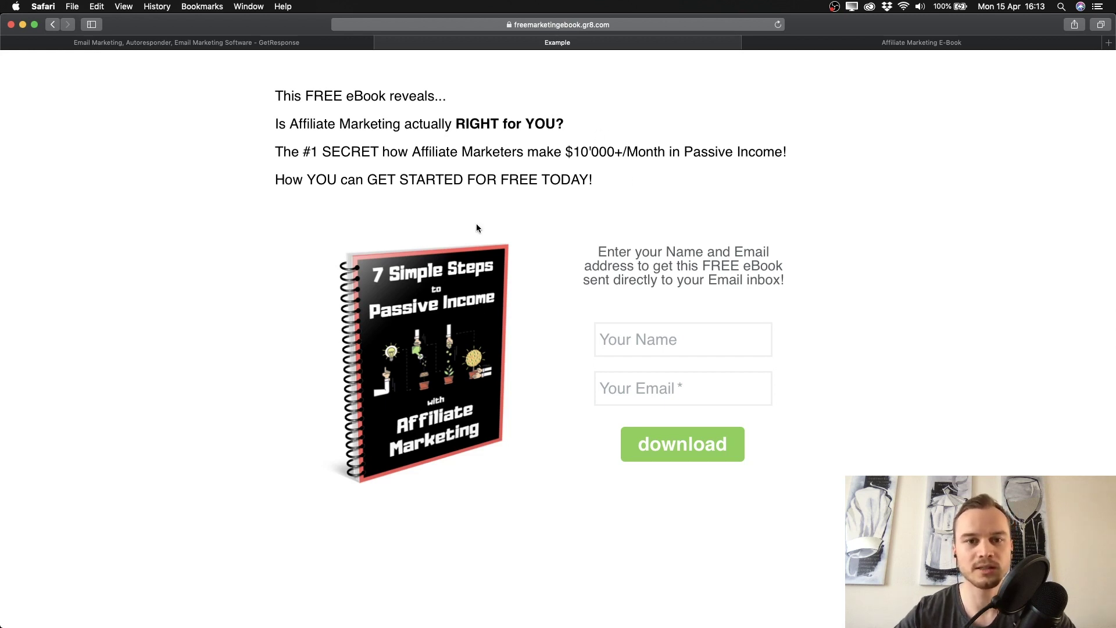
Submit the live page's sign-up form with a test name and e-mail, then go back to GetResponse.
click(650, 341)
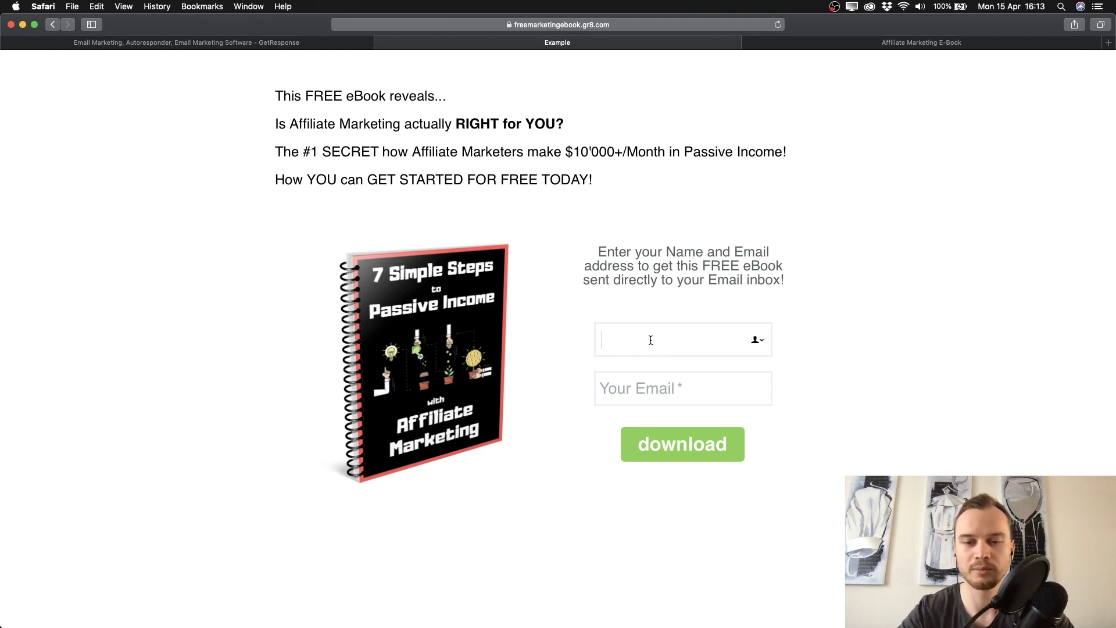
text(Simon)
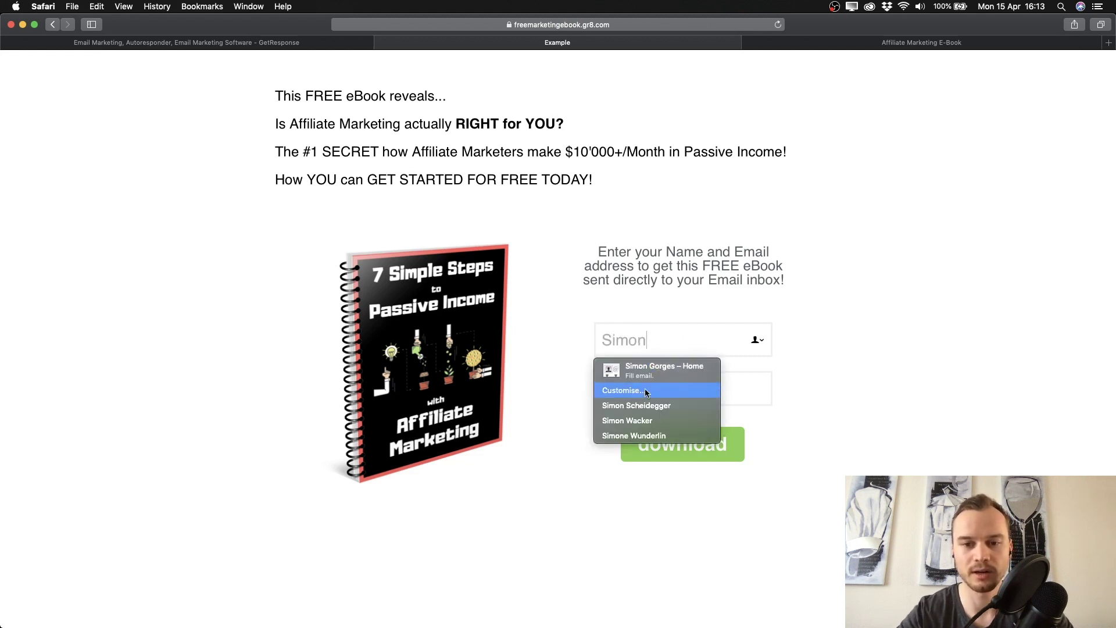
key(Tab)
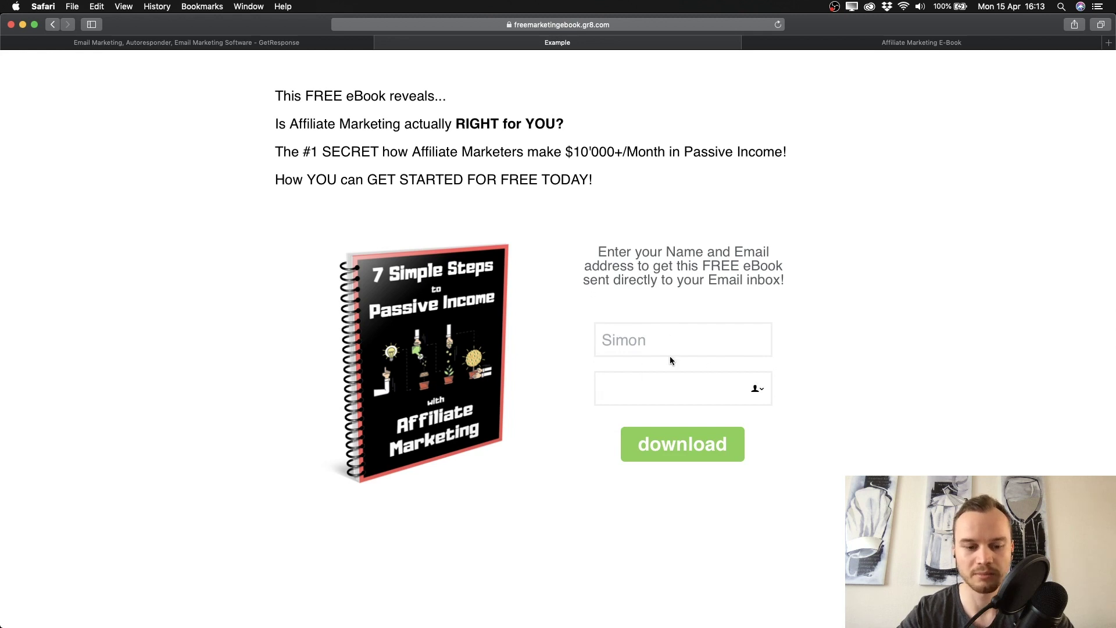
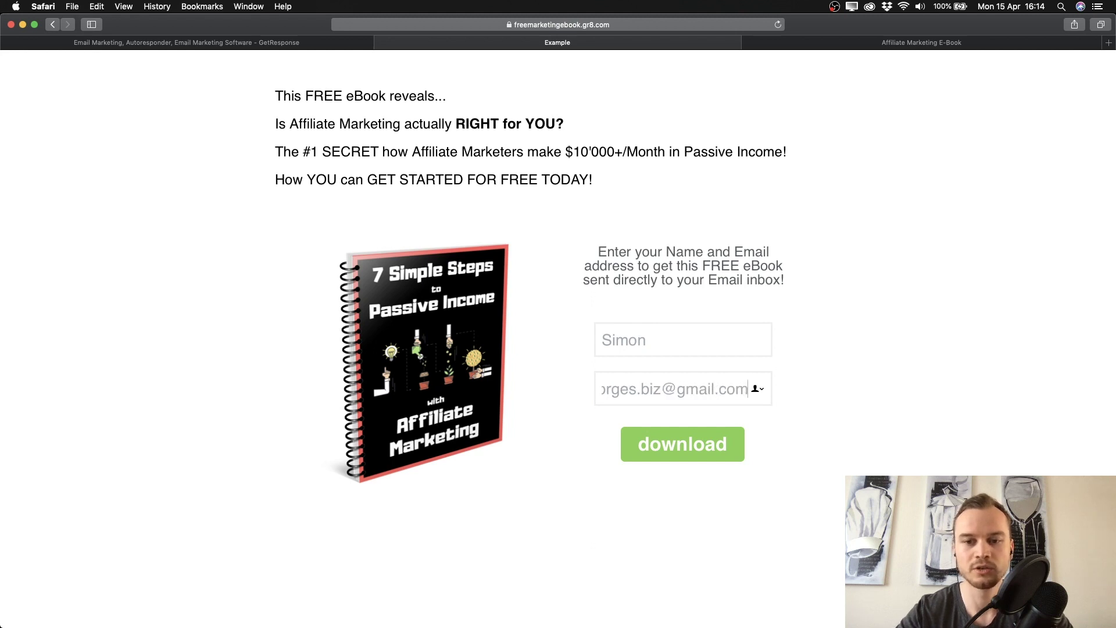
click(679, 441)
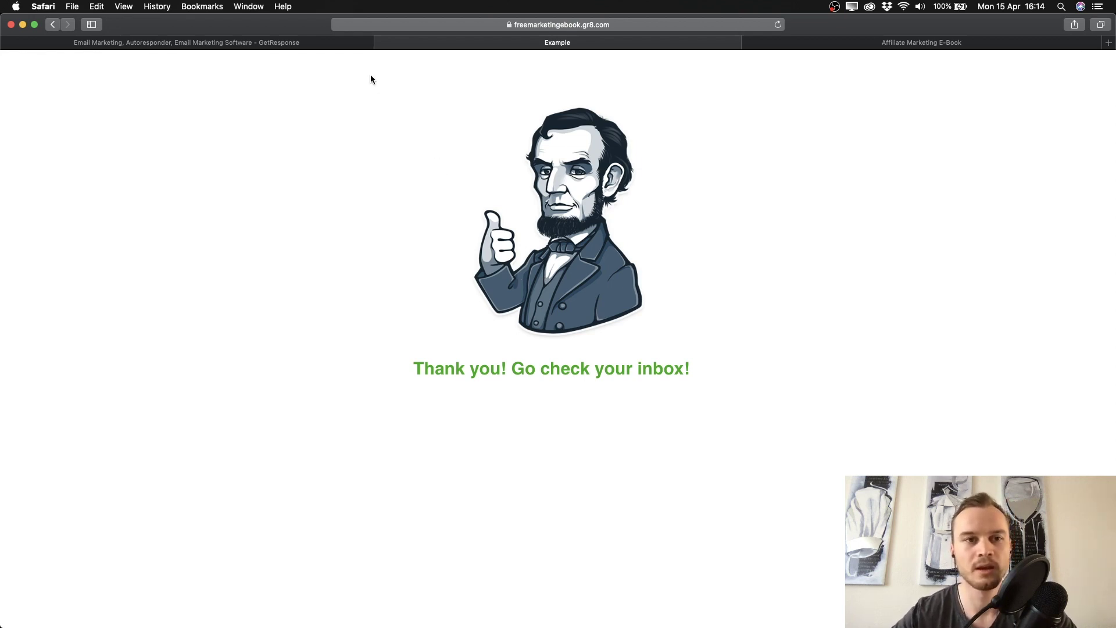
click(294, 44)
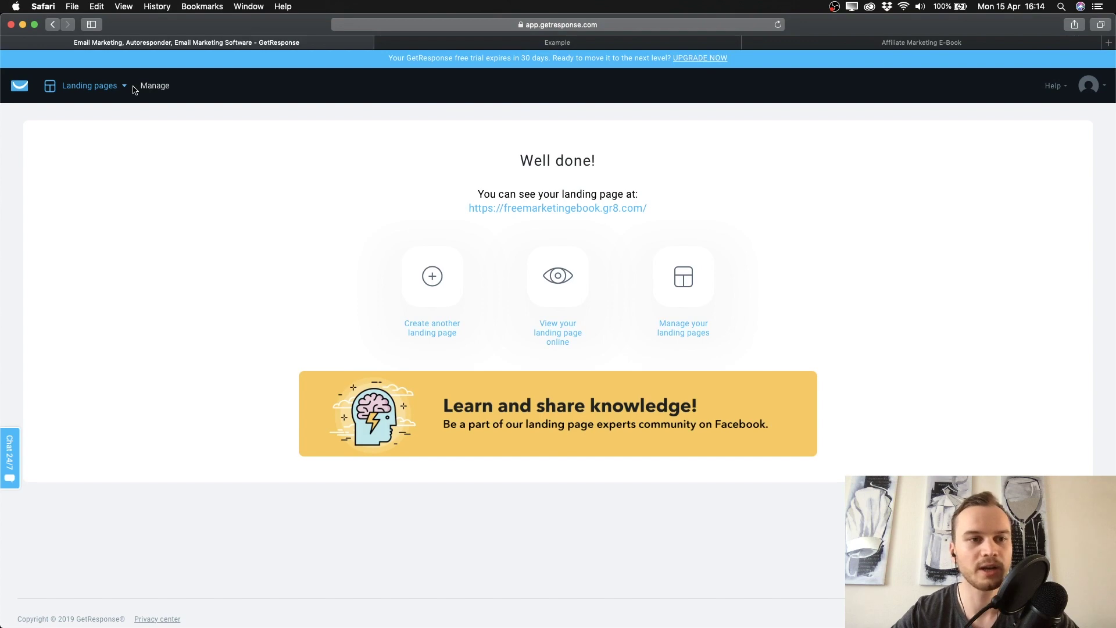
Open the GetResponse dashboard and reload it to show the new subscriber in List stats.
click(21, 89)
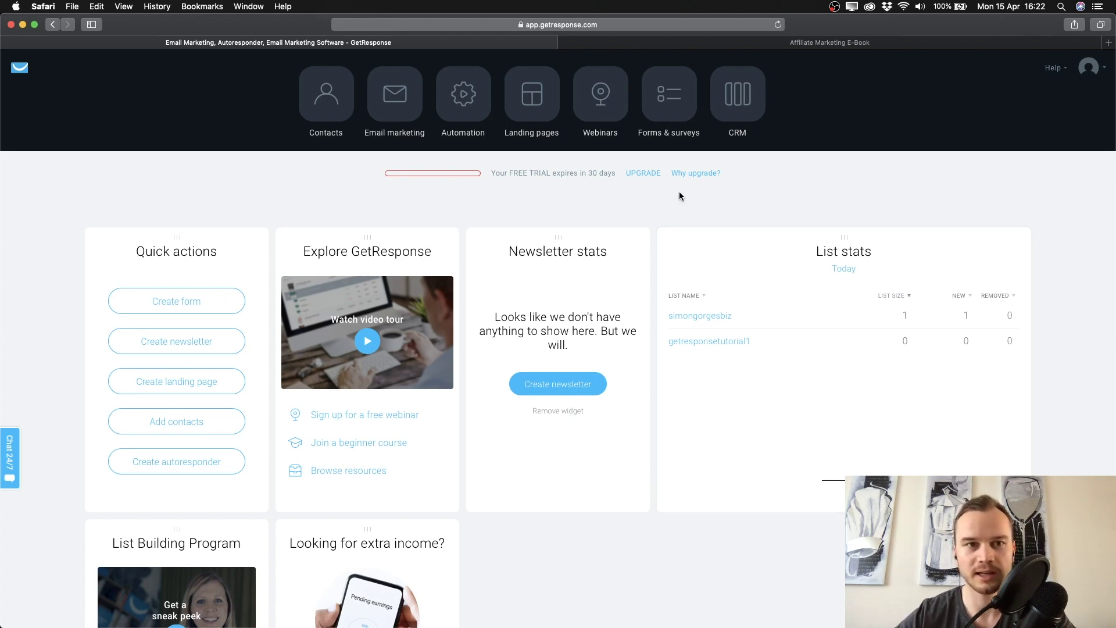
click(778, 25)
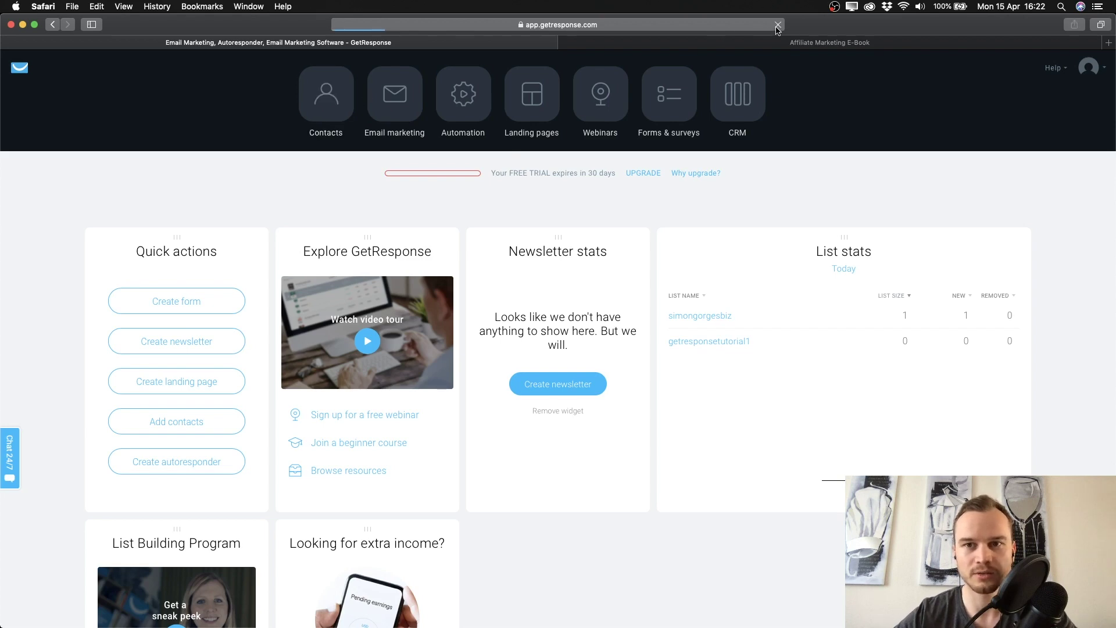